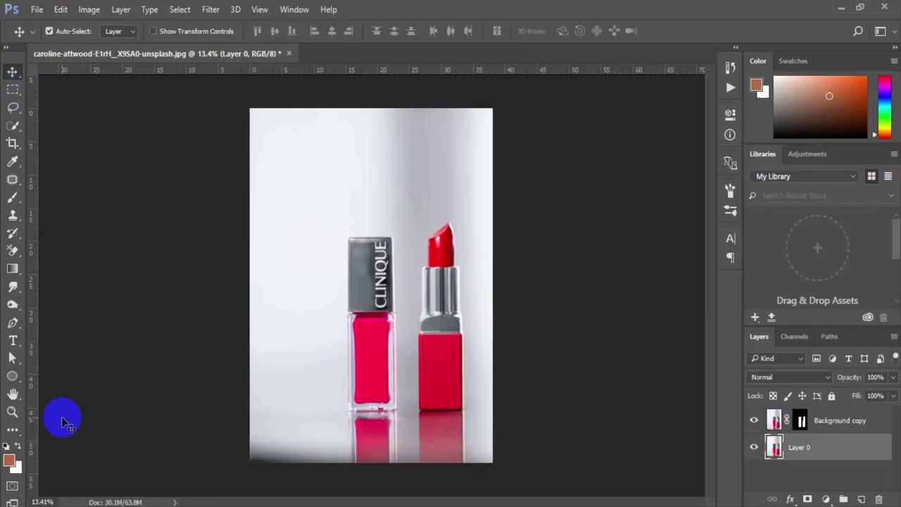
Hide Layer 0 so the cut-out lipstick and nail polish sit on transparency.
click(753, 451)
click(754, 450)
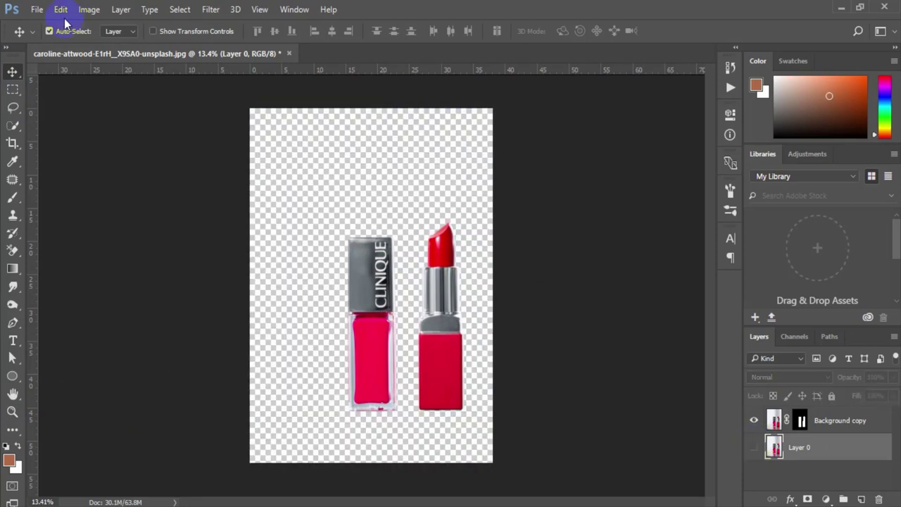
click(37, 10)
Create a blank white 2000 × 2000 px document at 300 ppi and fit it on screen.
key(ctrl+n)
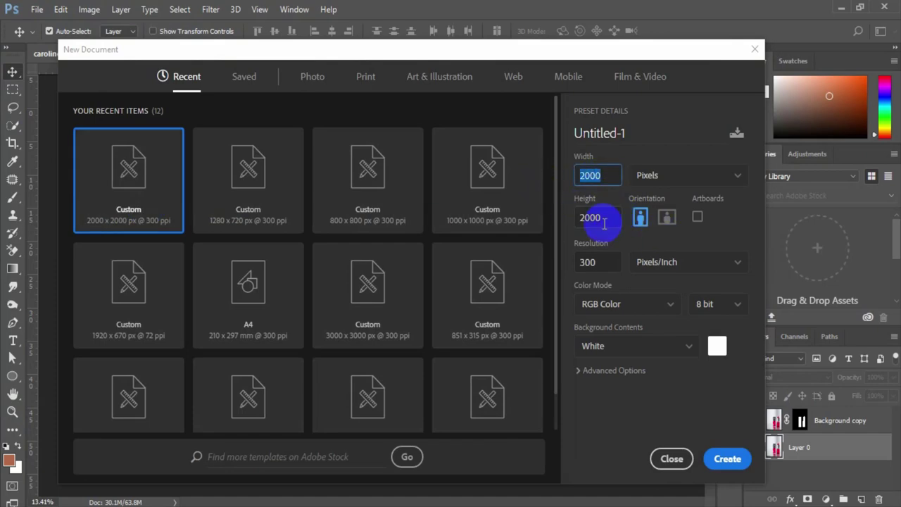
click(589, 217)
click(725, 459)
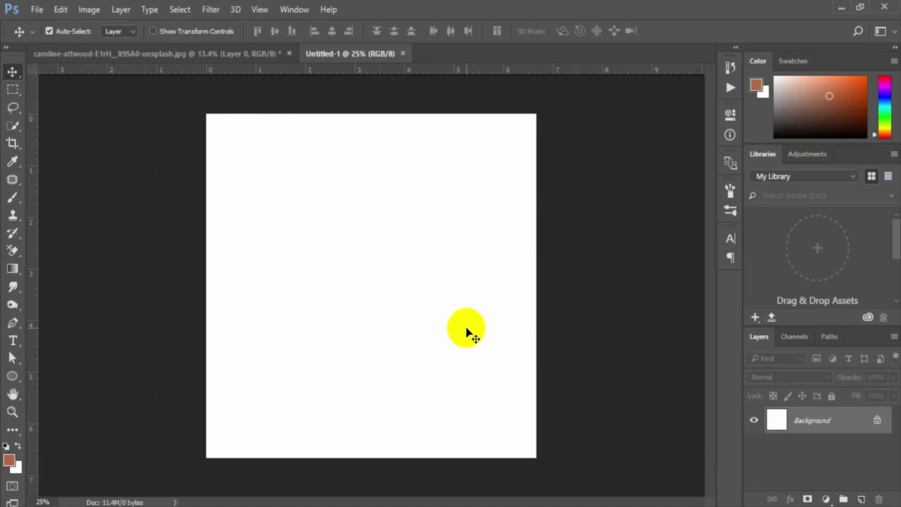
key(ctrl+0)
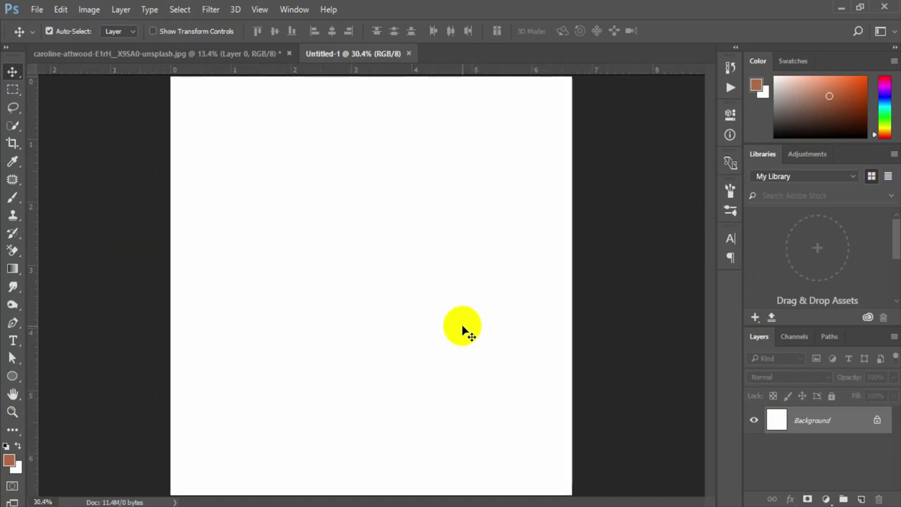
Zoom out on the blank canvas and return to the lipstick photo document.
click(12, 411)
mouse_move(410, 371)
mouse_down()
mouse_move(381, 347)
mouse_move(388, 352)
mouse_up()
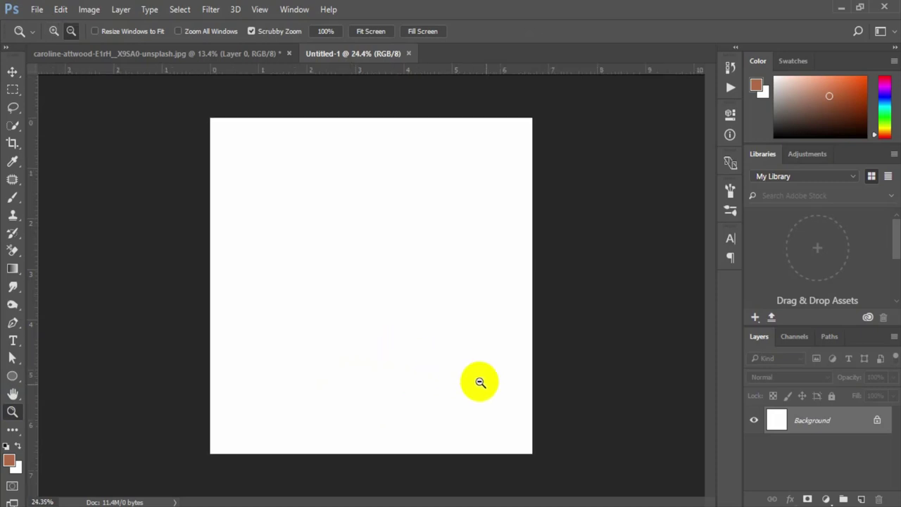
click(825, 499)
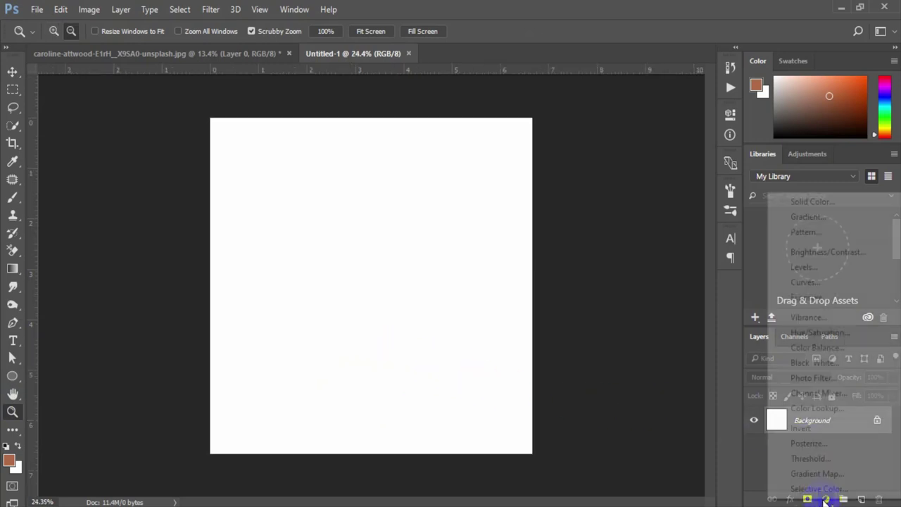
click(176, 61)
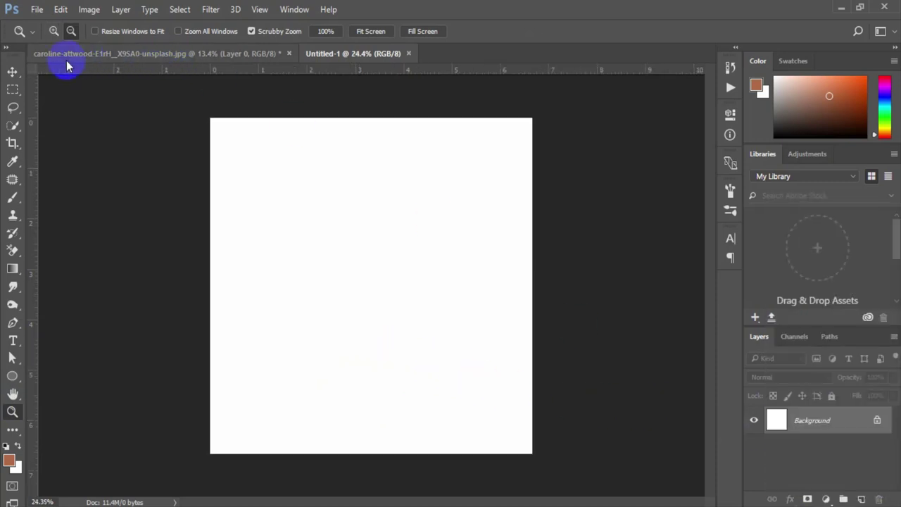
Drag the cut-out products into Untitled-1, scale them to about 57% and centre them.
click(12, 72)
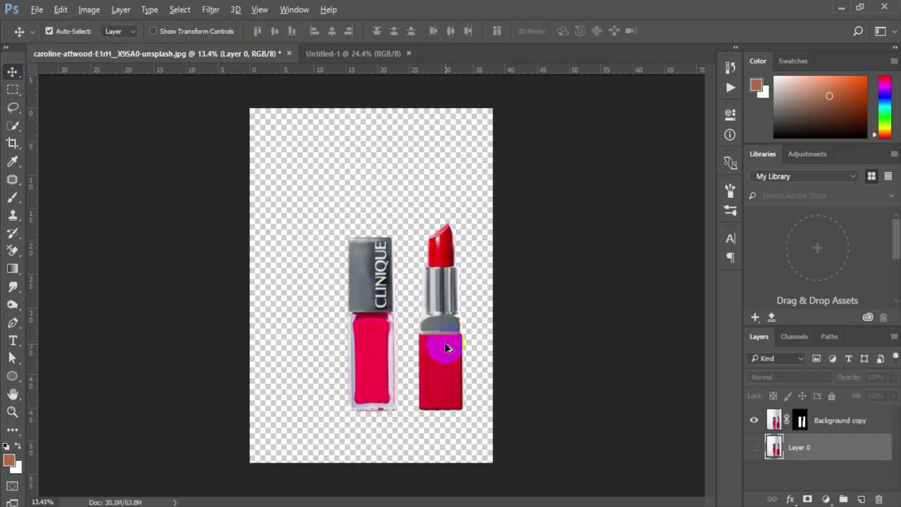
mouse_move(446, 345)
mouse_down()
mouse_move(349, 54)
mouse_move(382, 302)
mouse_move(416, 296)
mouse_up()
drag(503, 341, 451, 314)
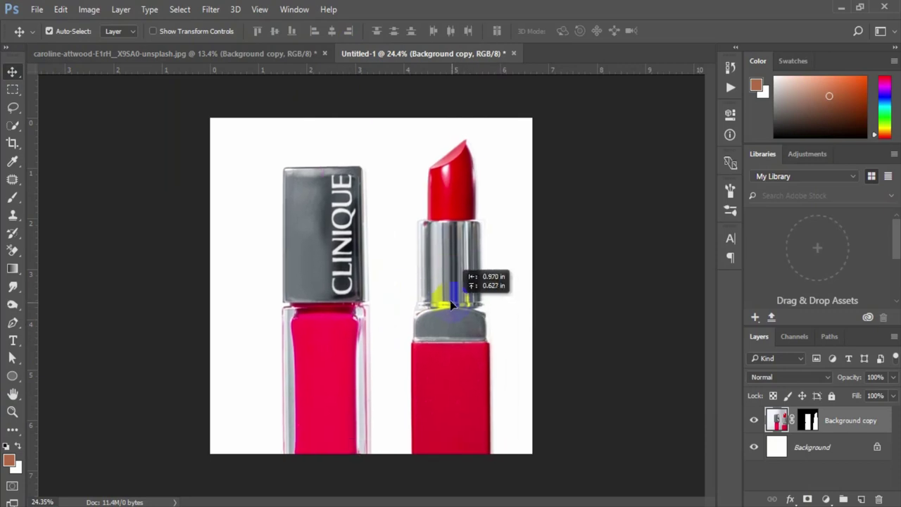
key(ctrl+t)
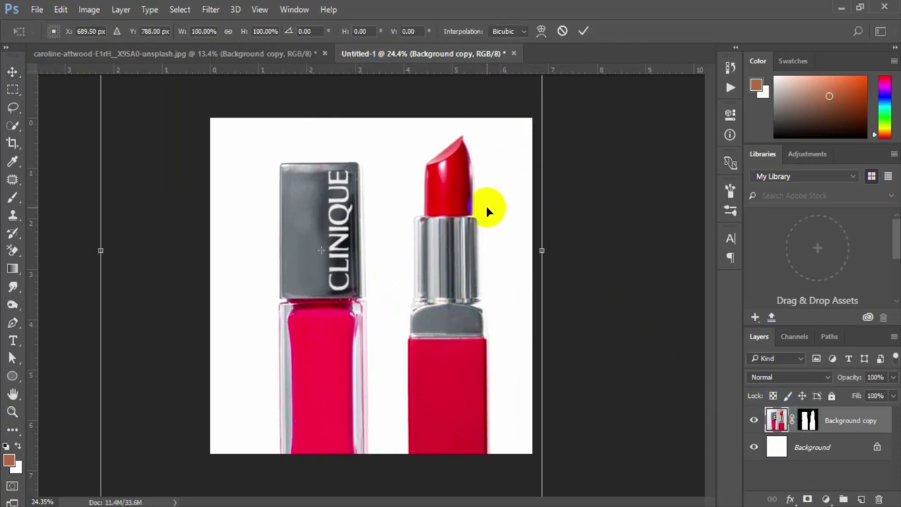
drag(487, 209, 481, 348)
drag(468, 242, 469, 368)
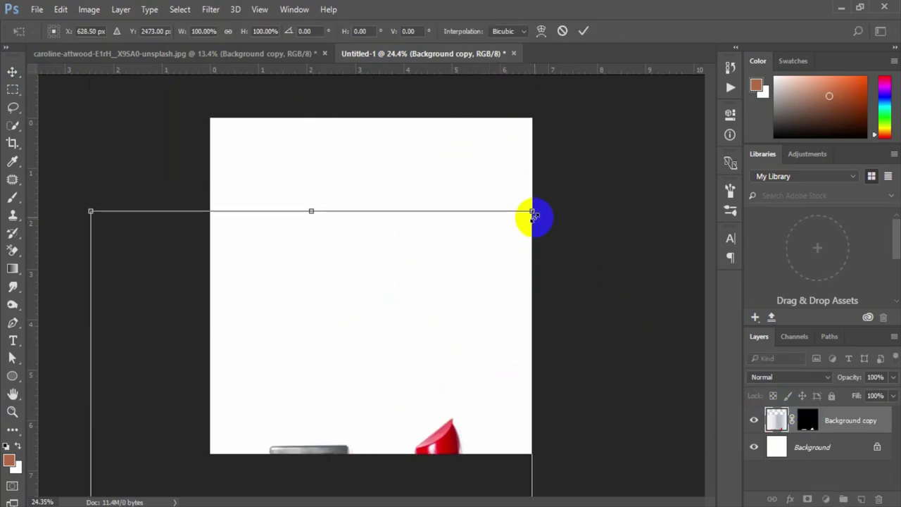
drag(533, 212, 458, 369)
drag(376, 401, 444, 160)
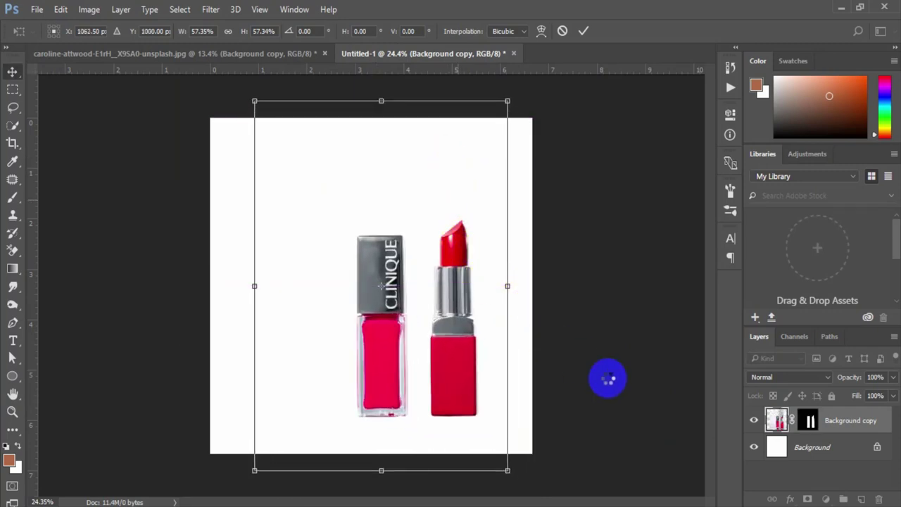
key(Return)
Add a Gradient Fill above Background with its left stop set to the sampled nail-polish red.
click(819, 453)
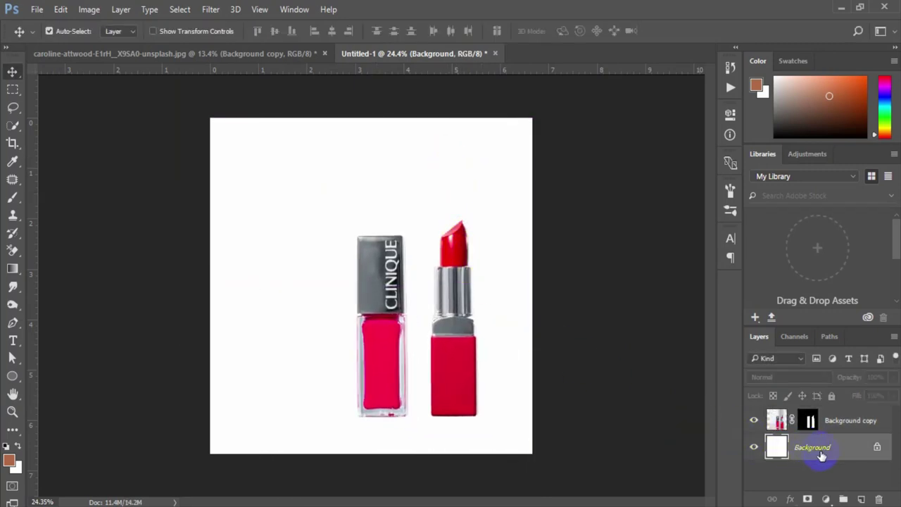
click(826, 498)
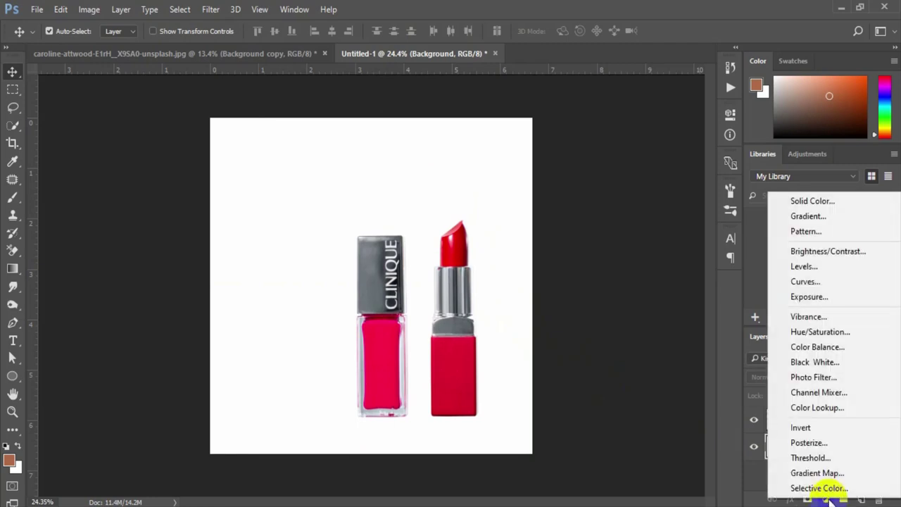
click(803, 219)
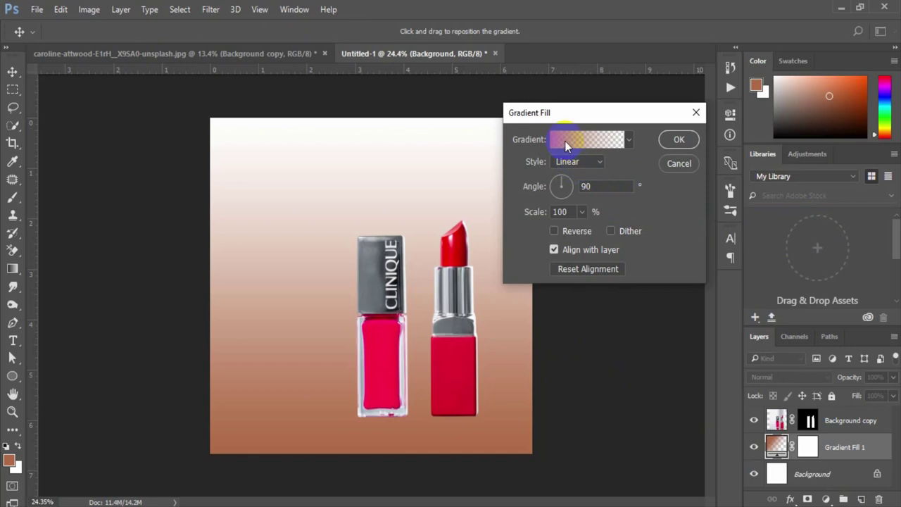
click(564, 141)
click(508, 109)
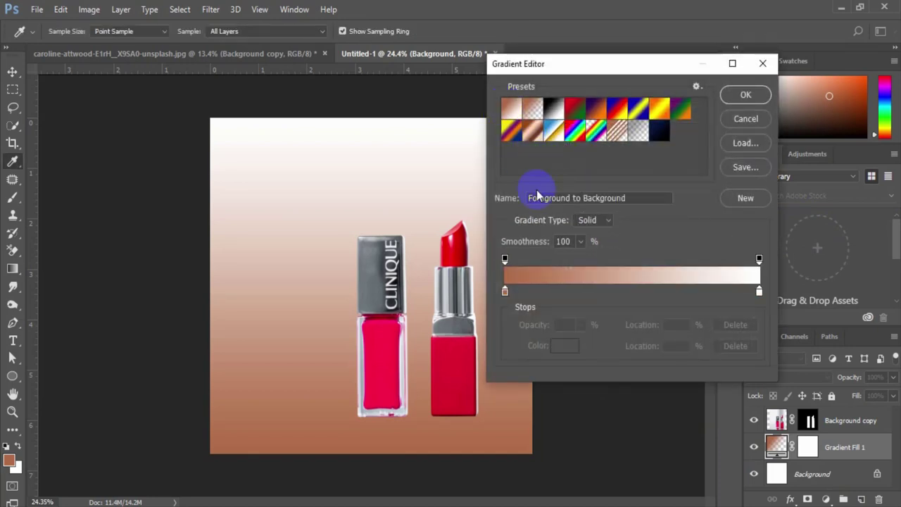
click(506, 293)
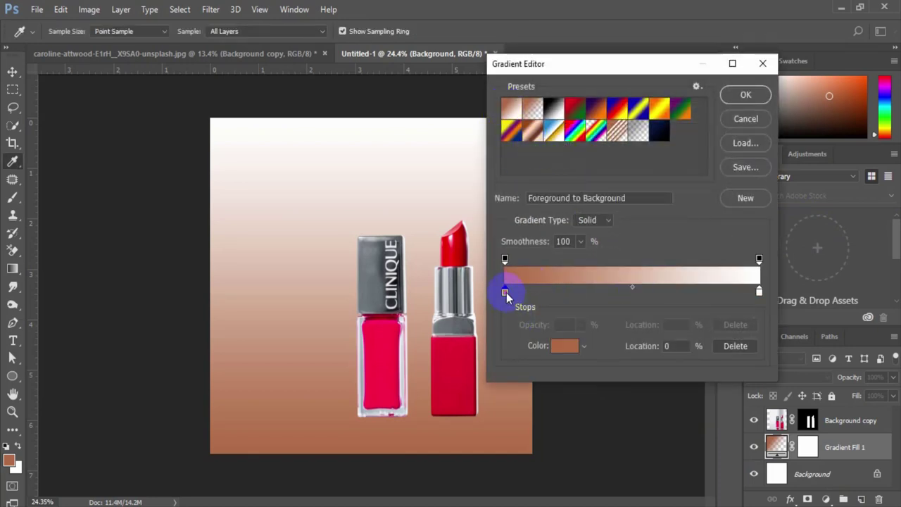
click(563, 347)
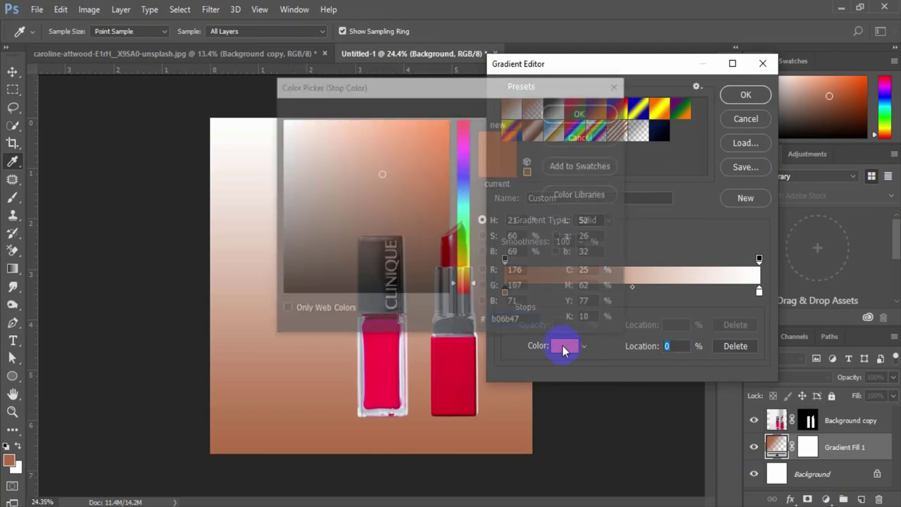
click(383, 359)
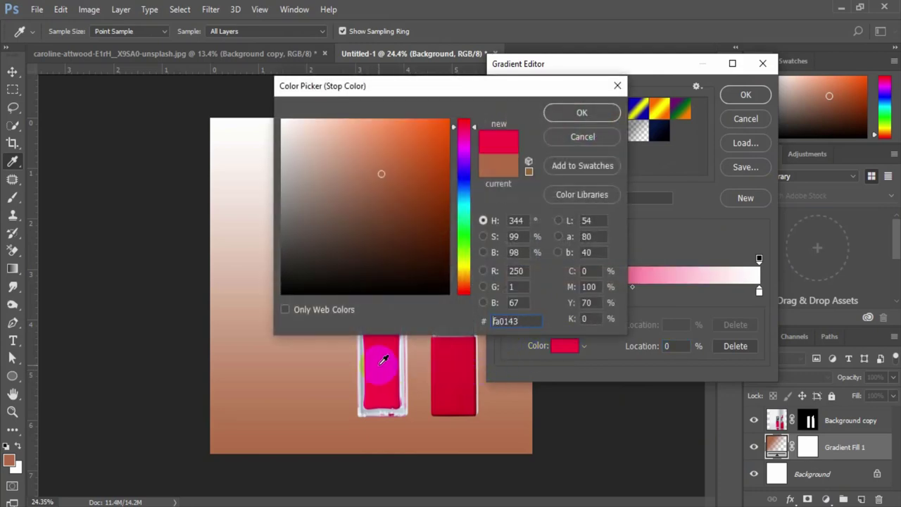
click(597, 110)
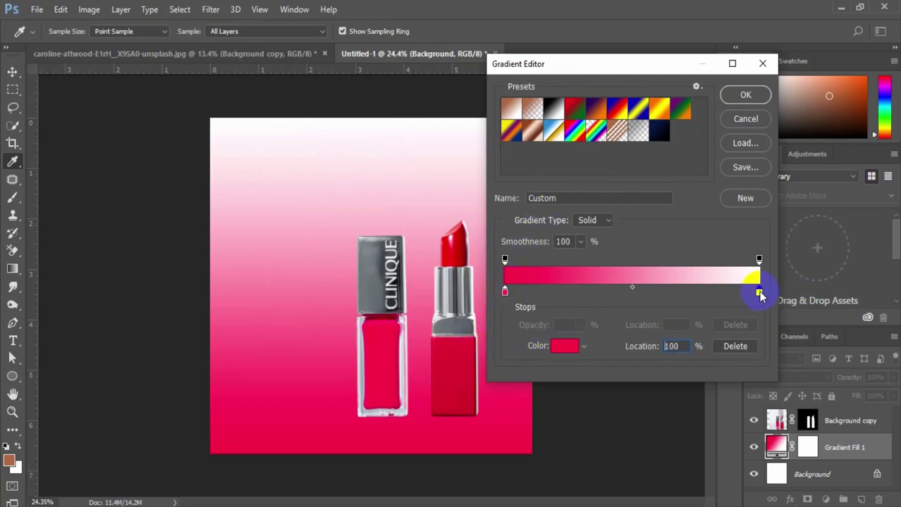
Set the gradient's right stop to a dark red sampled from the products.
click(567, 346)
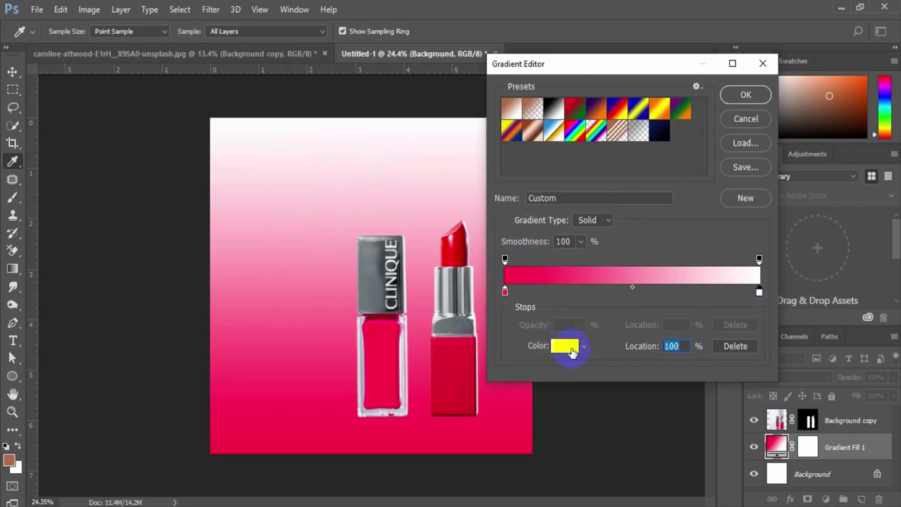
click(570, 347)
drag(408, 86, 639, 97)
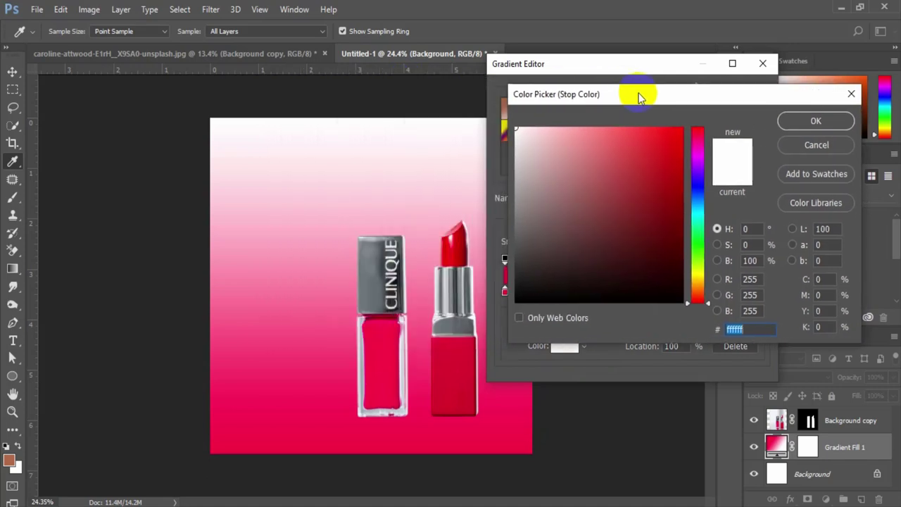
drag(399, 309, 456, 289)
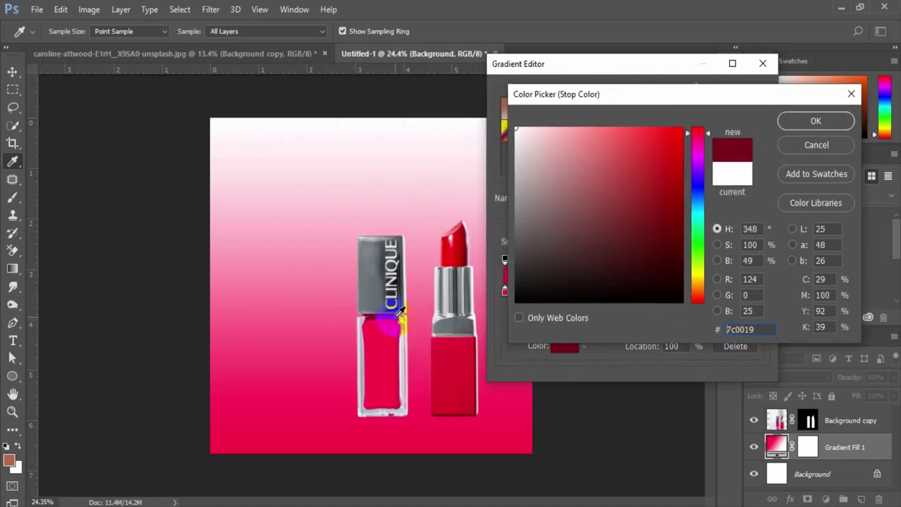
click(802, 122)
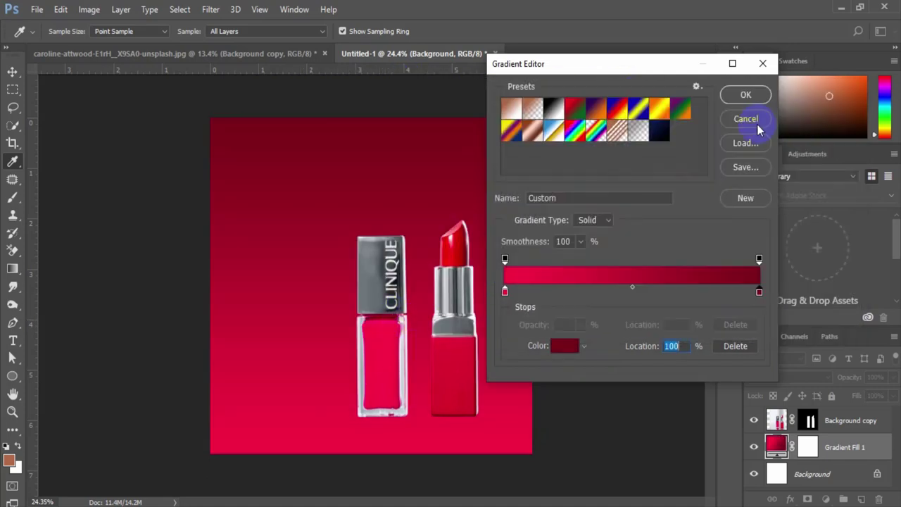
click(747, 96)
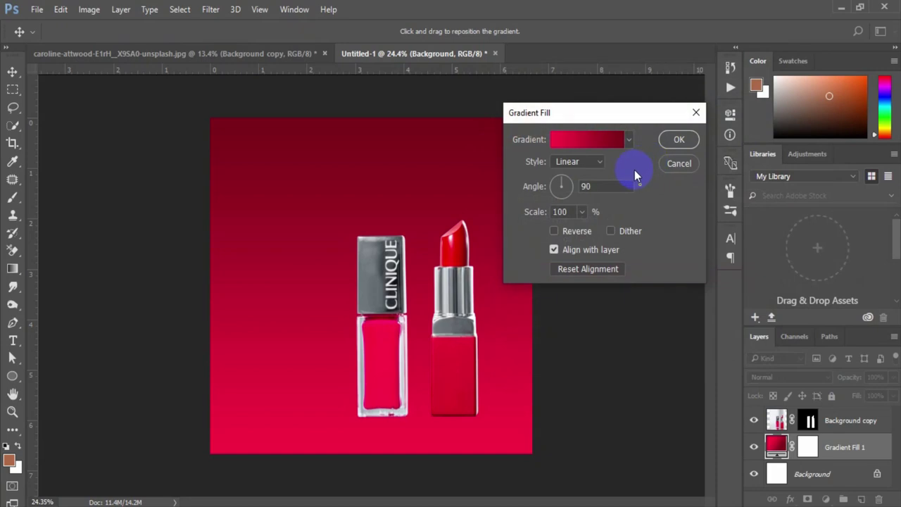
Make the red gradient Radial with scale about 199%.
click(584, 163)
click(565, 183)
click(583, 212)
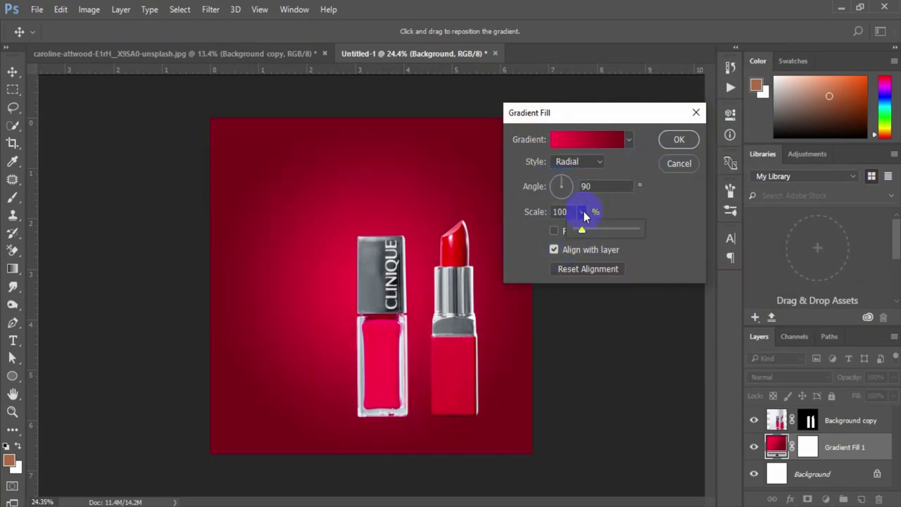
drag(592, 234, 589, 232)
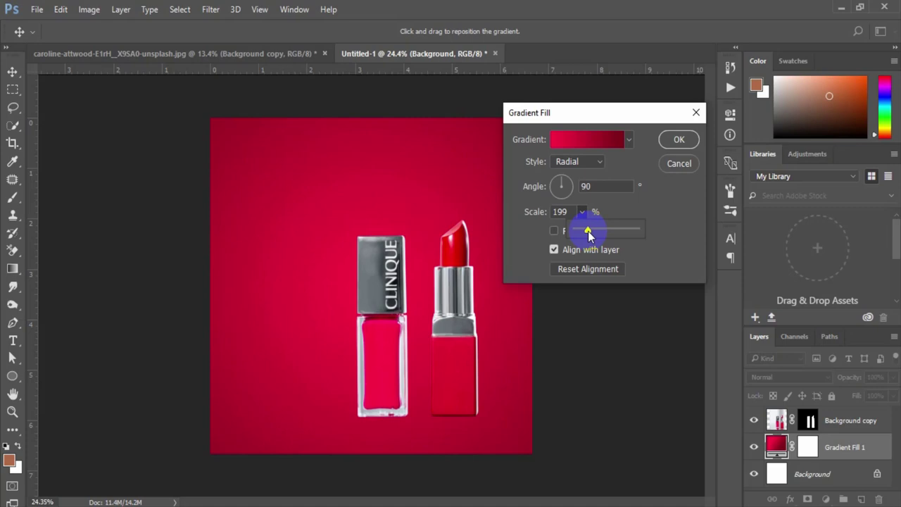
click(678, 139)
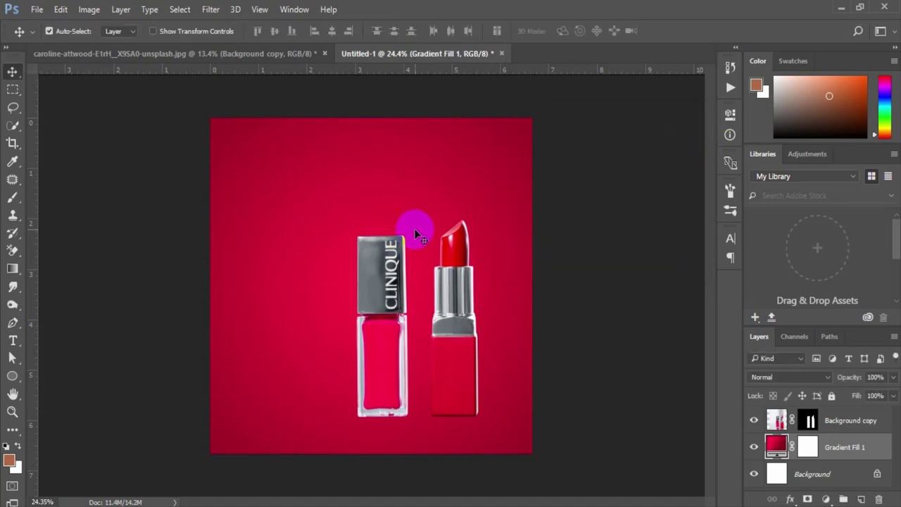
Enlarge the lipstick and nail polish layer slightly, to about 101%.
click(842, 427)
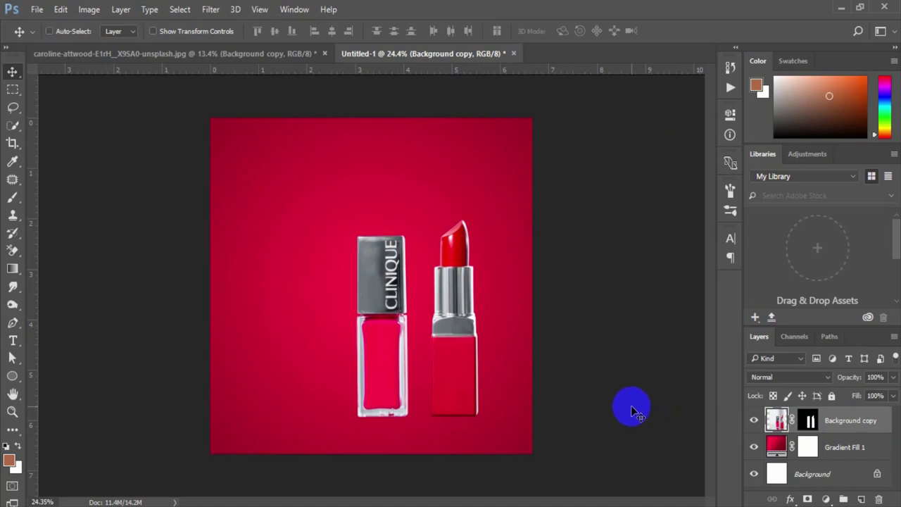
key(ctrl+t)
drag(506, 103, 510, 104)
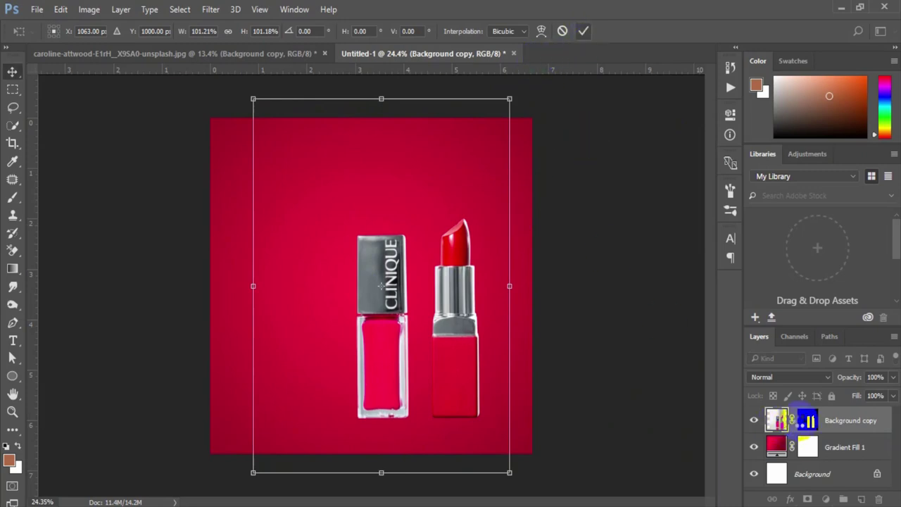
key(Return)
click(837, 449)
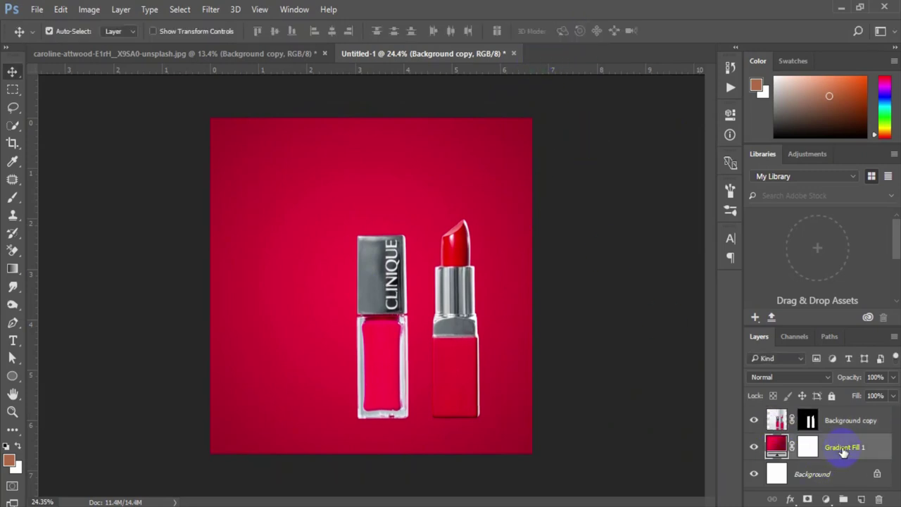
Draw a large ellipse on a new layer across the lower right of the background.
click(861, 499)
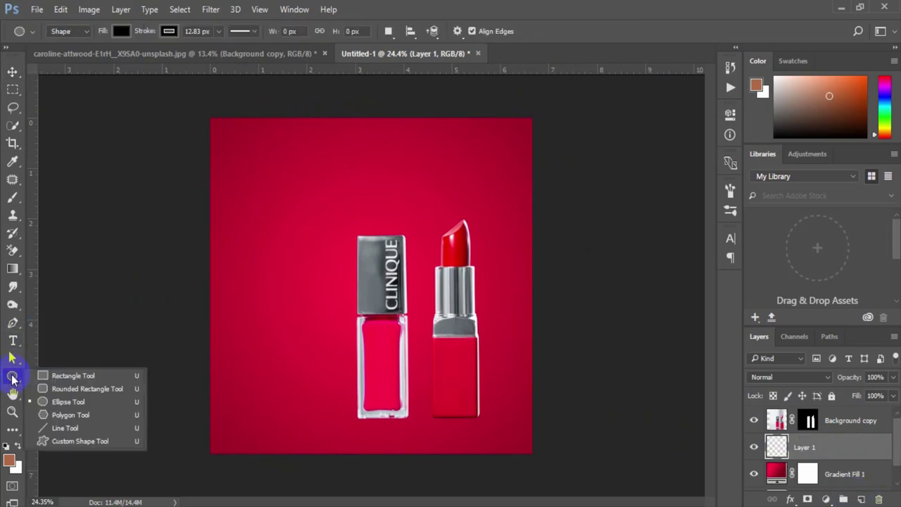
drag(12, 379, 59, 398)
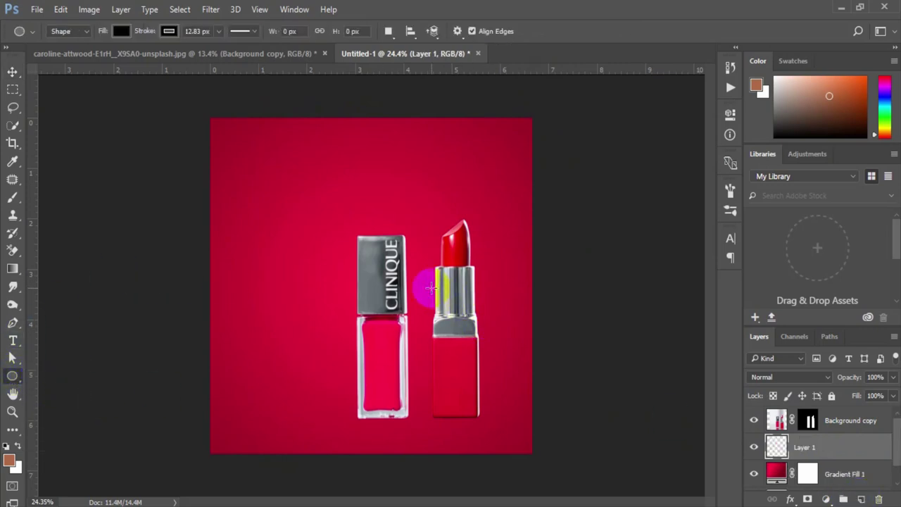
mouse_move(384, 309)
mouse_down()
mouse_move(717, 498)
mouse_move(837, 501)
mouse_move(743, 468)
mouse_move(748, 460)
mouse_move(725, 497)
mouse_up()
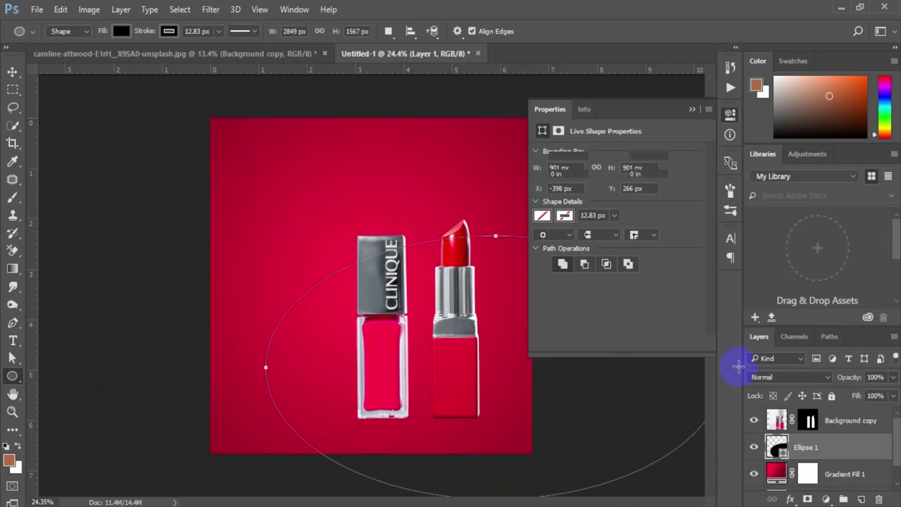
click(688, 108)
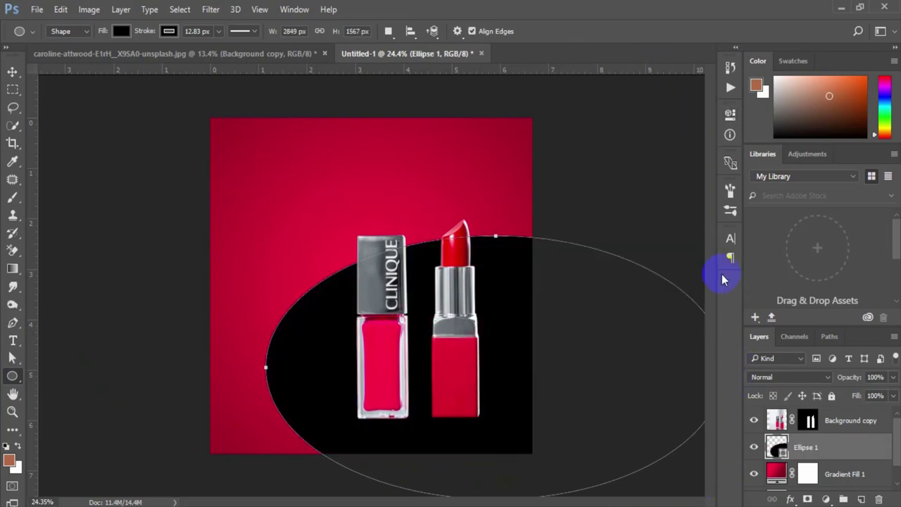
drag(817, 467, 777, 450)
Give the ellipse no stroke and a white fill.
click(167, 31)
click(112, 58)
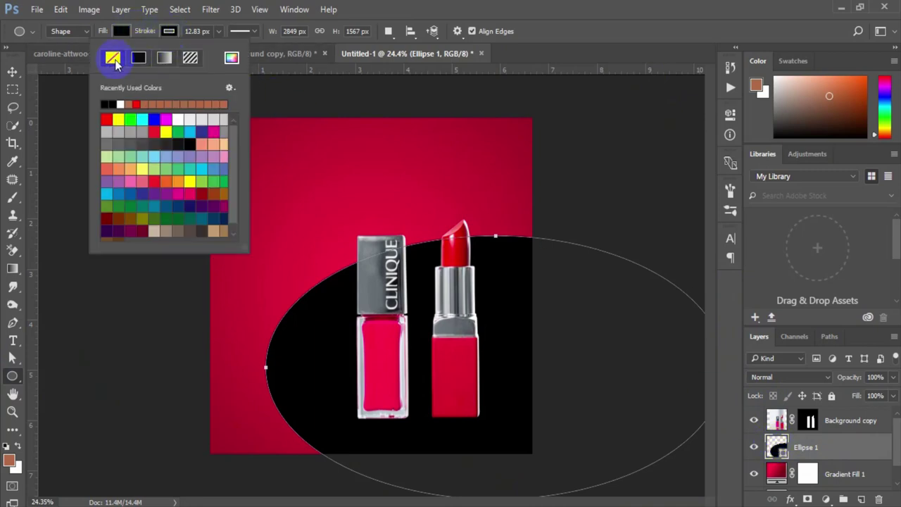
click(121, 35)
click(91, 58)
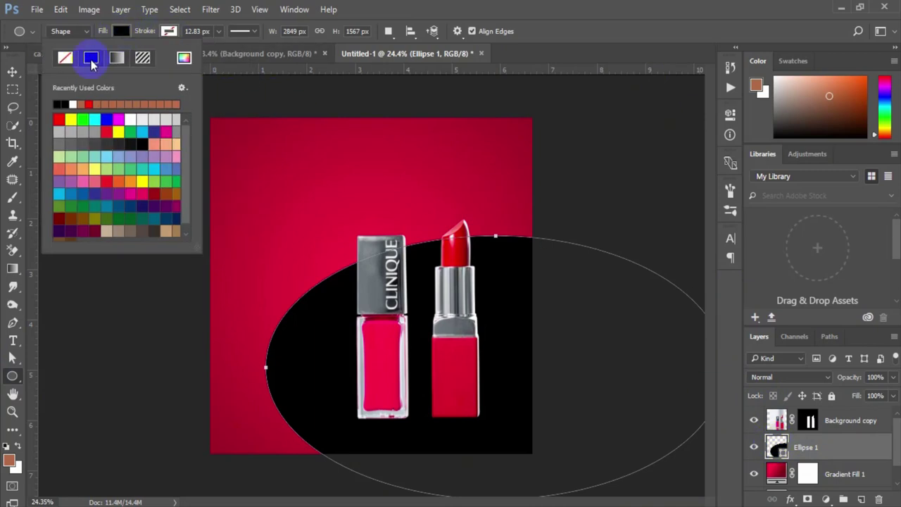
click(72, 104)
click(531, 5)
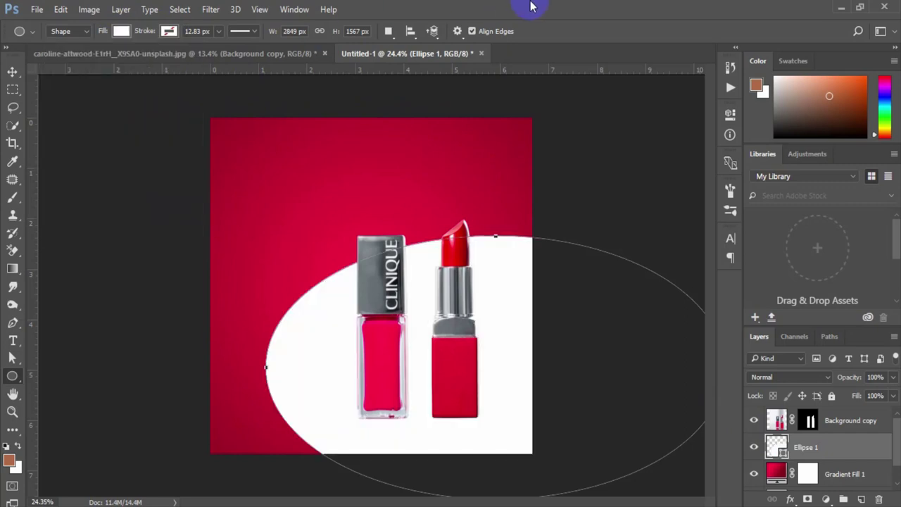
Zoom in on the document and select the Ellipse 1 layer.
click(11, 71)
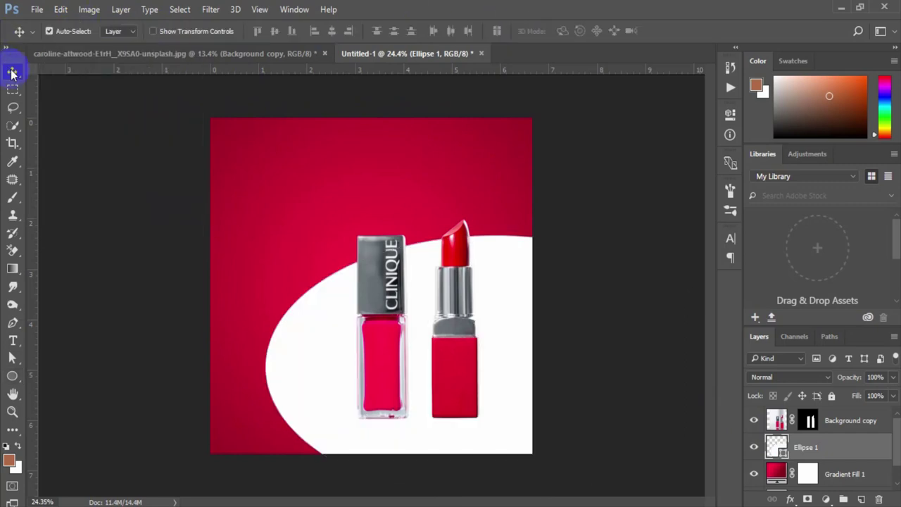
key(ctrl)
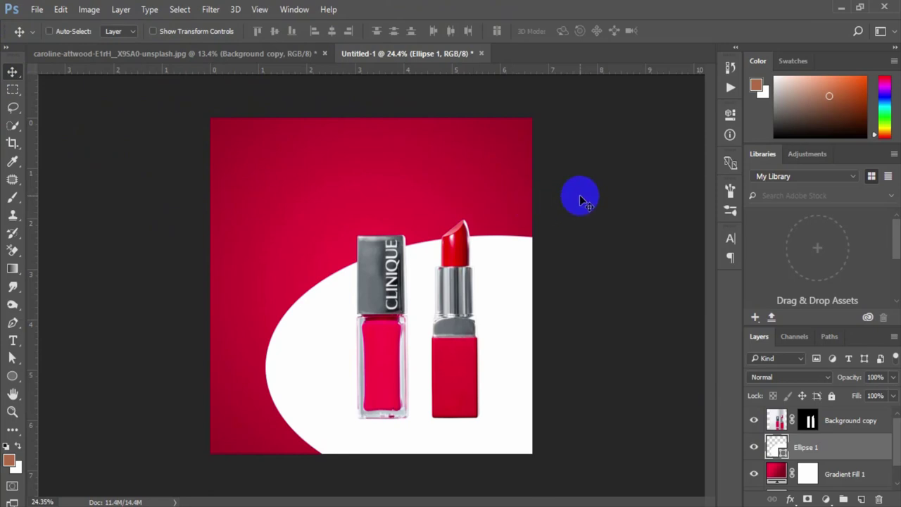
key(ctrl+plus)
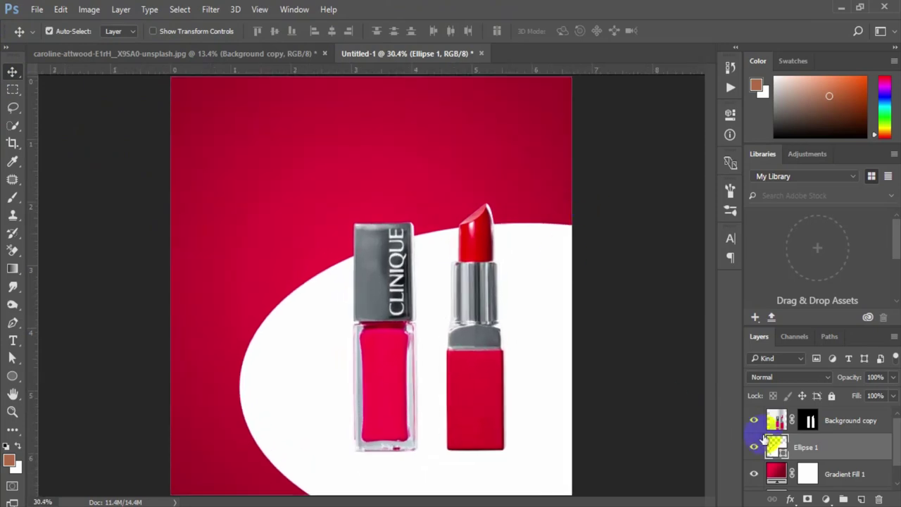
click(804, 440)
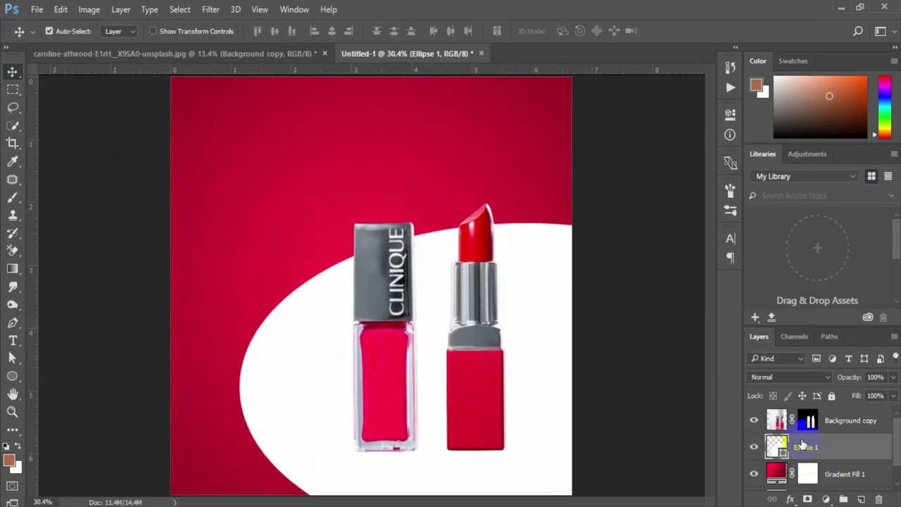
ctrl+click(761, 449)
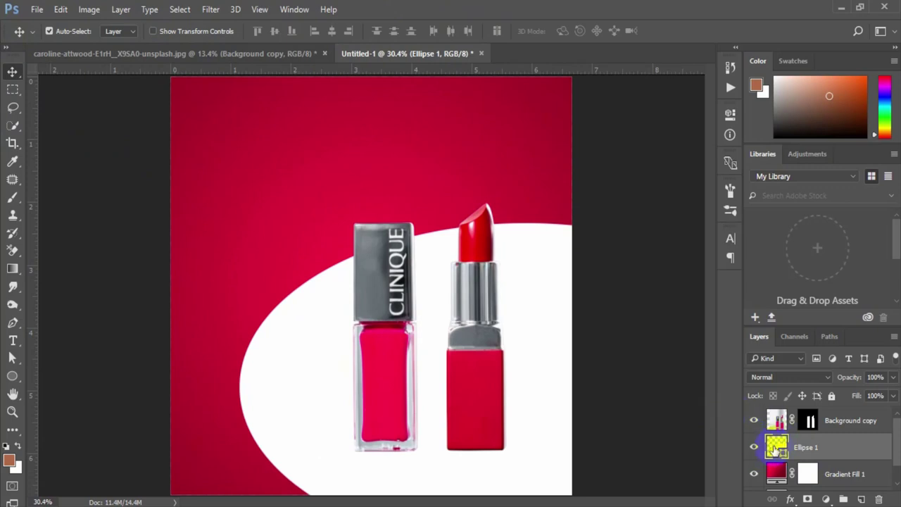
Add a Gradient Fill layer above the ellipse using the Neutral Density preset.
click(754, 447)
click(825, 499)
click(808, 217)
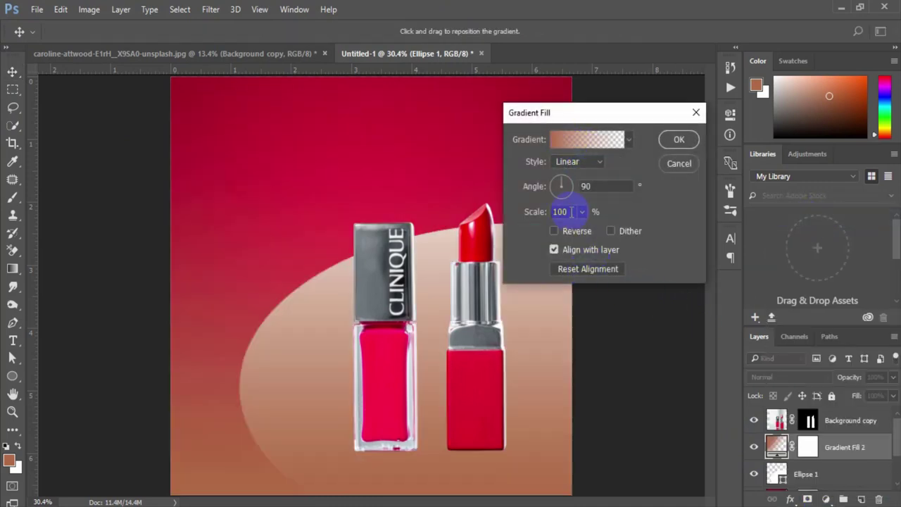
click(595, 138)
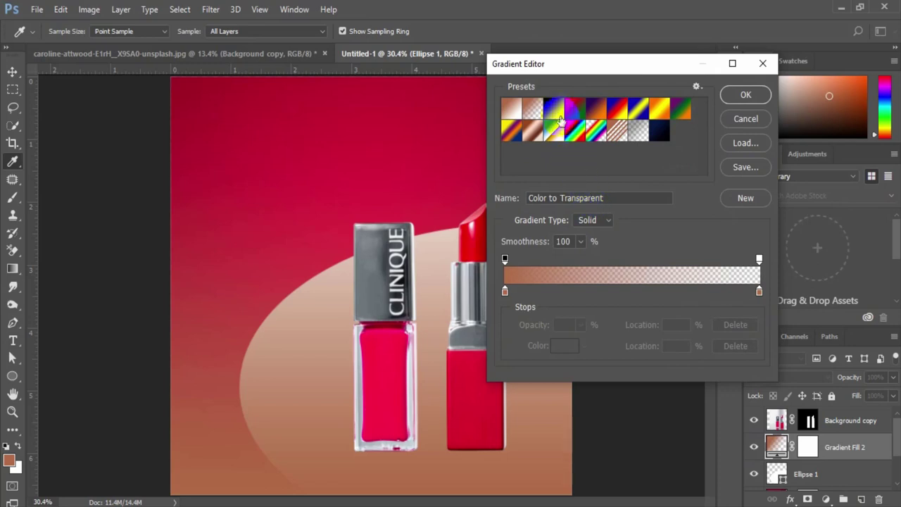
click(636, 132)
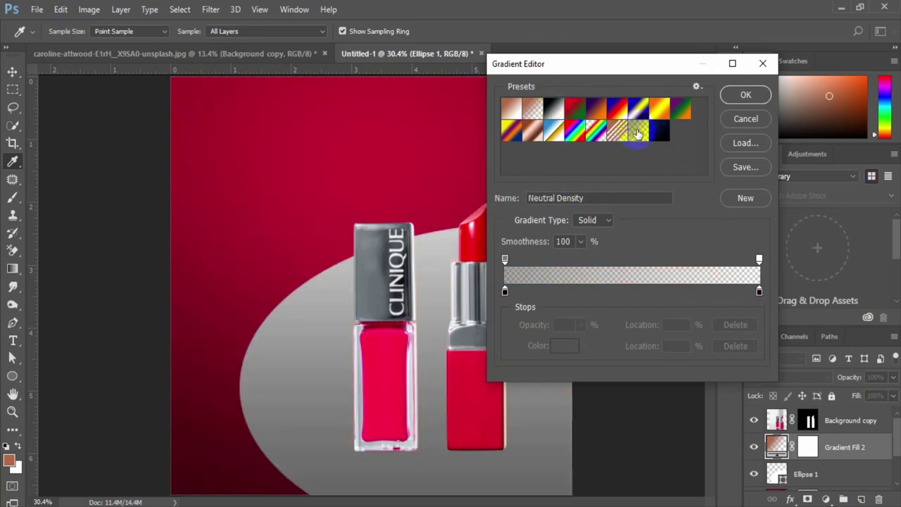
click(739, 99)
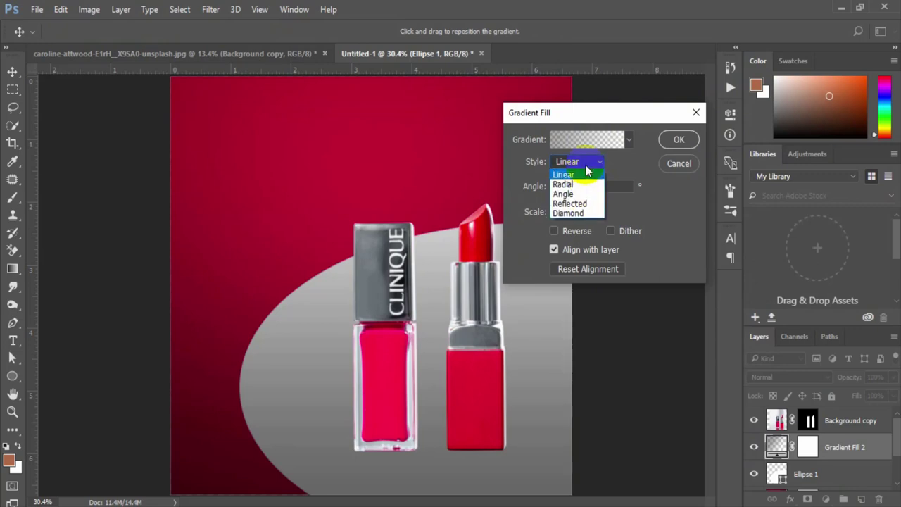
Keep the Neutral Density gradient Linear at 166% scale.
click(576, 194)
click(583, 166)
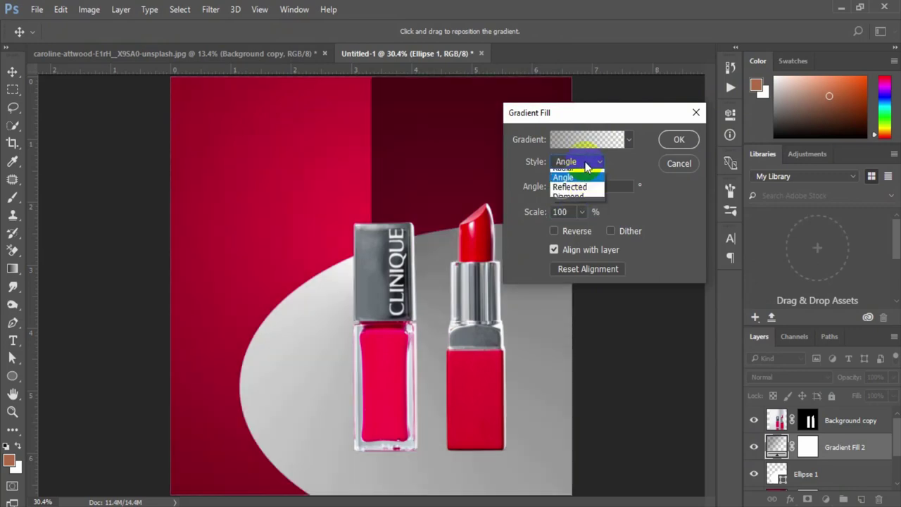
click(563, 175)
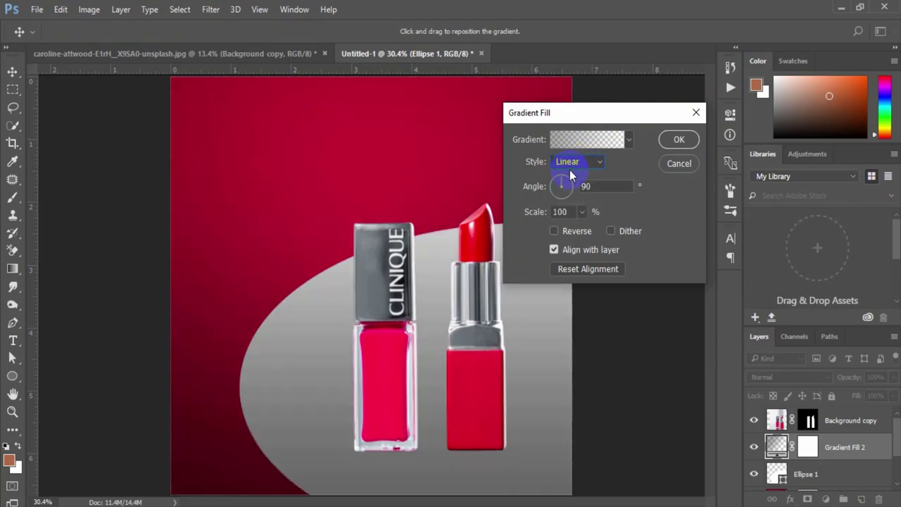
click(582, 211)
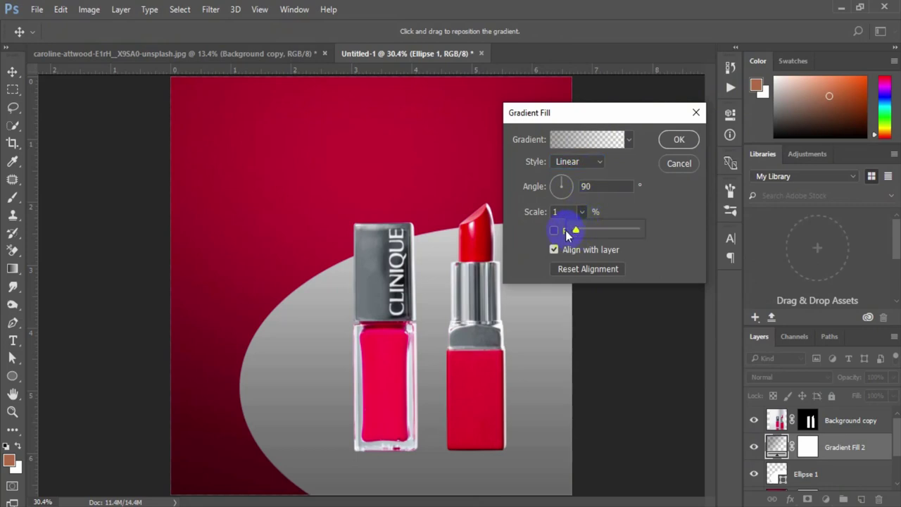
drag(584, 234, 586, 235)
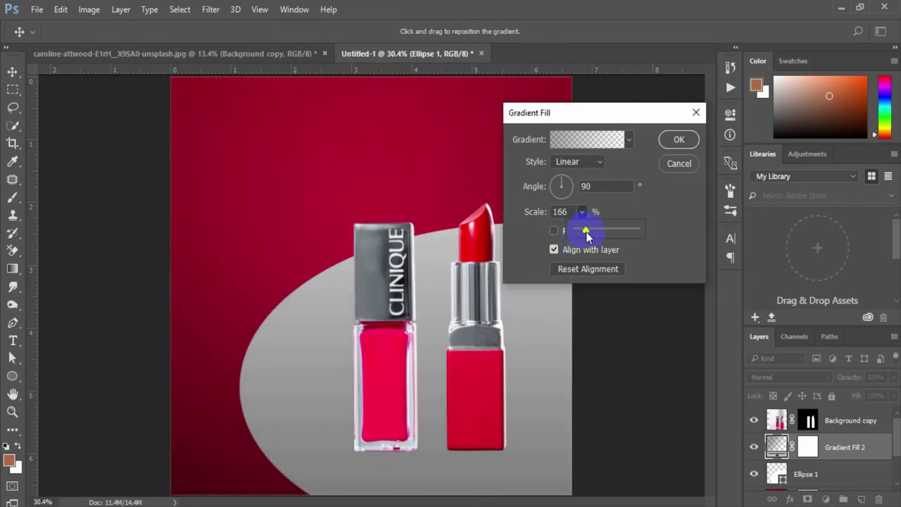
click(678, 140)
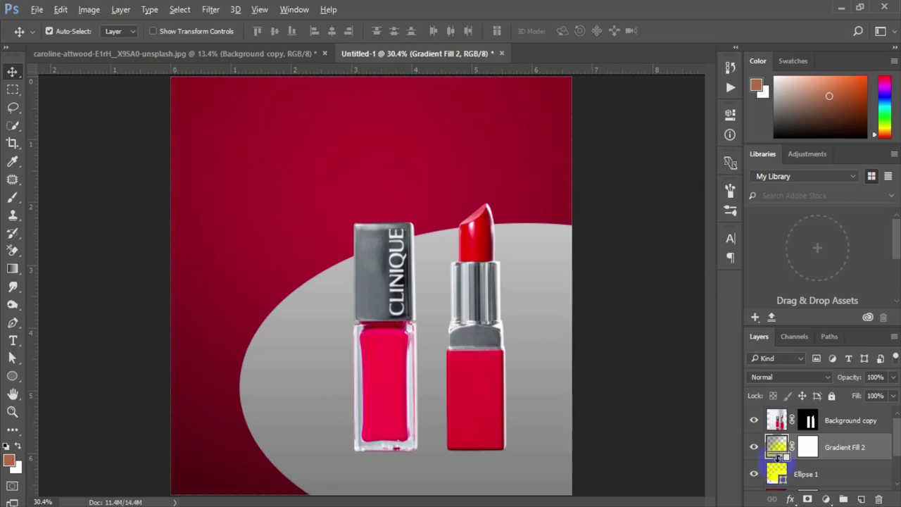
Clip Gradient Fill 2 to the ellipse with 67% scale and a 136.85° angle.
drag(777, 457, 789, 454)
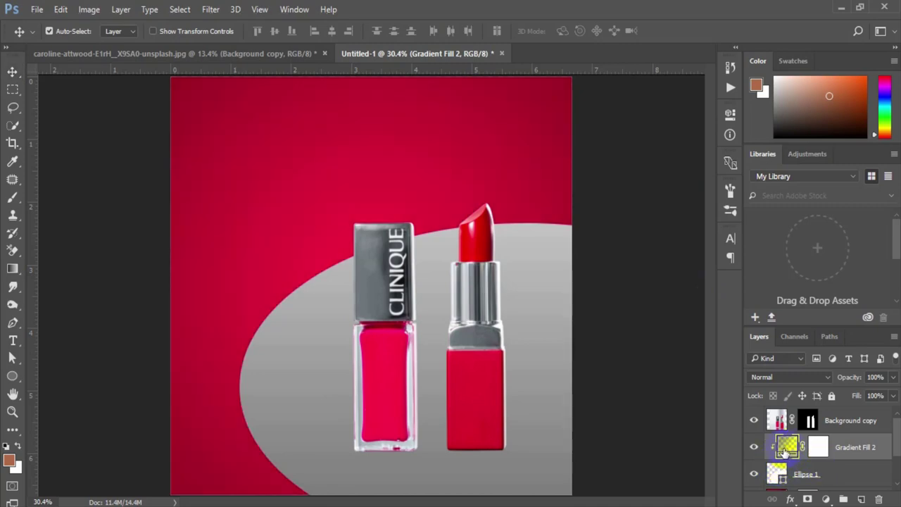
double_click(786, 452)
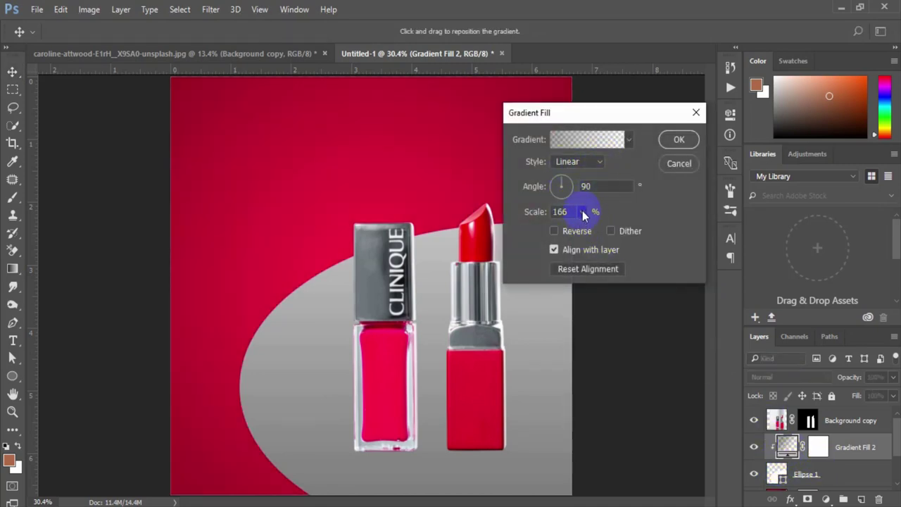
click(582, 212)
drag(578, 229, 574, 229)
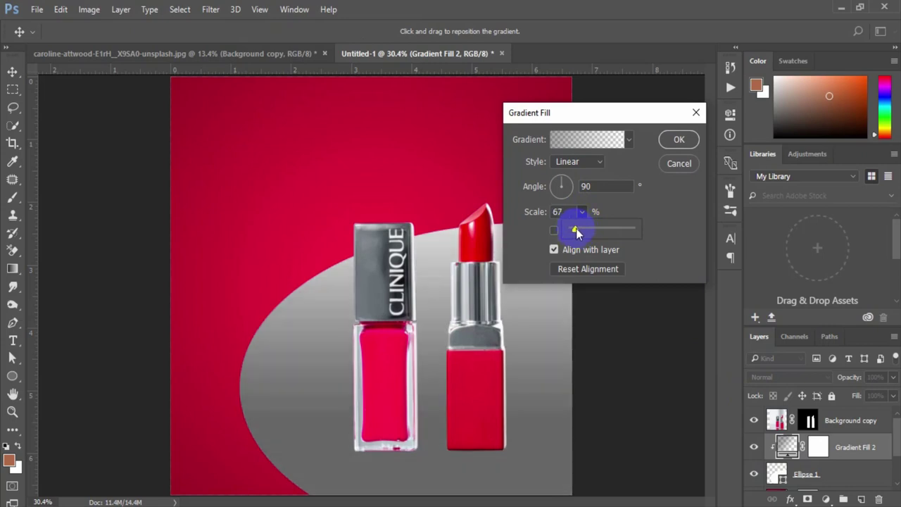
click(572, 183)
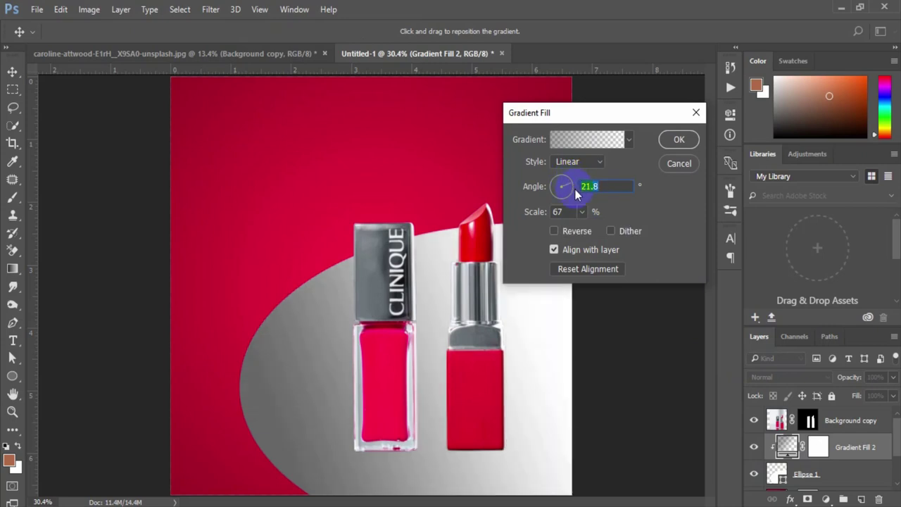
mouse_move(575, 190)
mouse_down()
mouse_move(543, 193)
mouse_move(552, 187)
mouse_up()
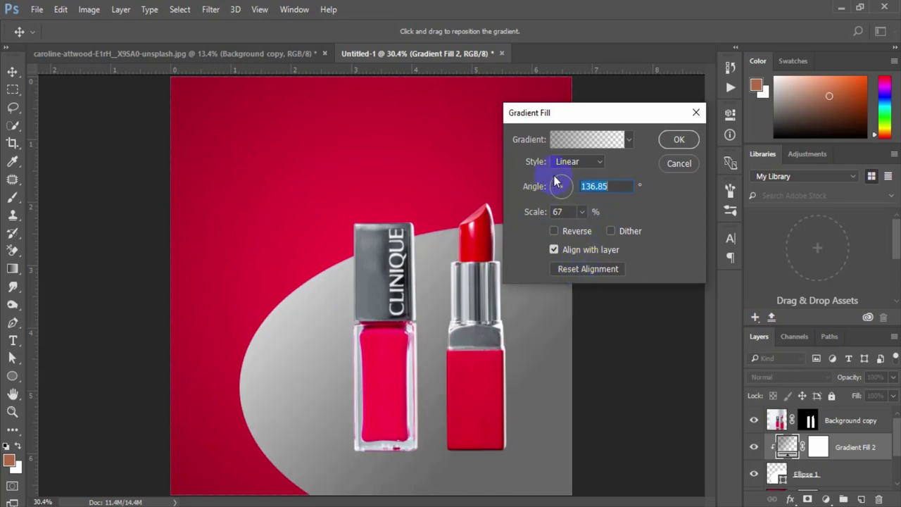
Change the gradient's left stop to a lighter #7a7a7a grey.
click(576, 149)
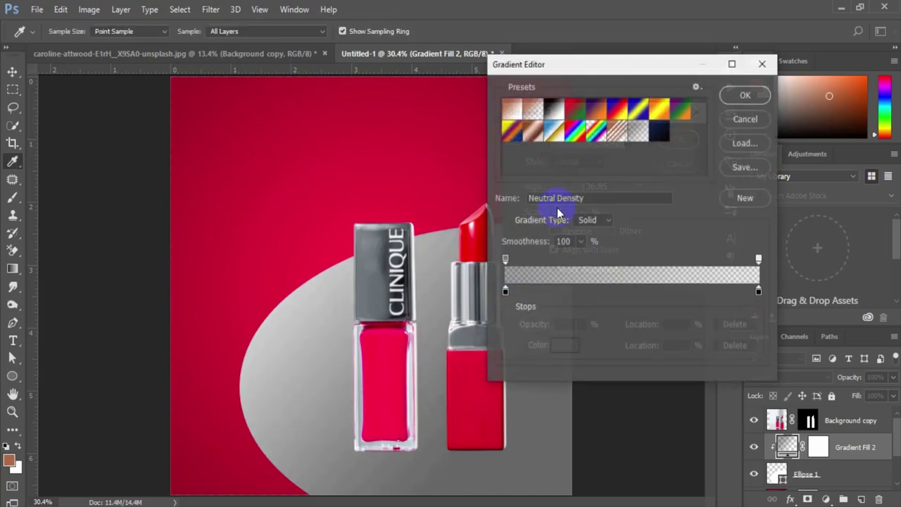
click(506, 290)
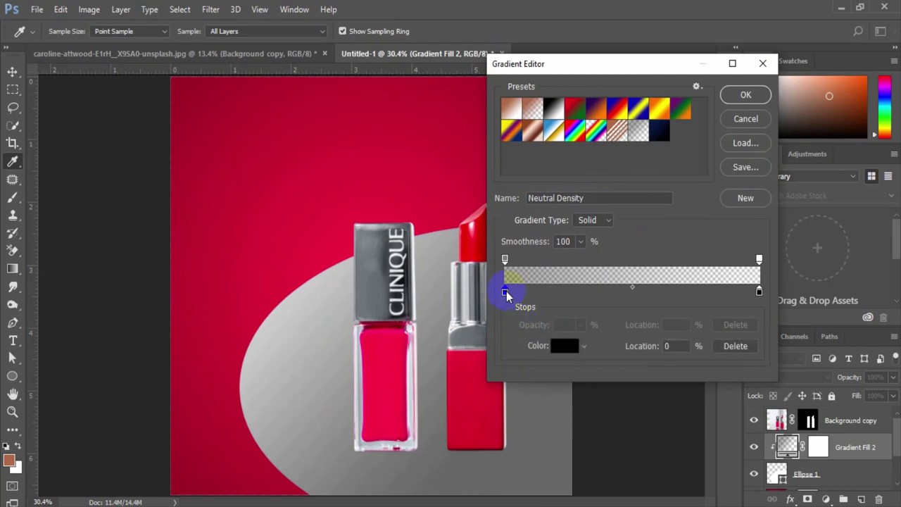
click(561, 348)
drag(513, 225, 514, 218)
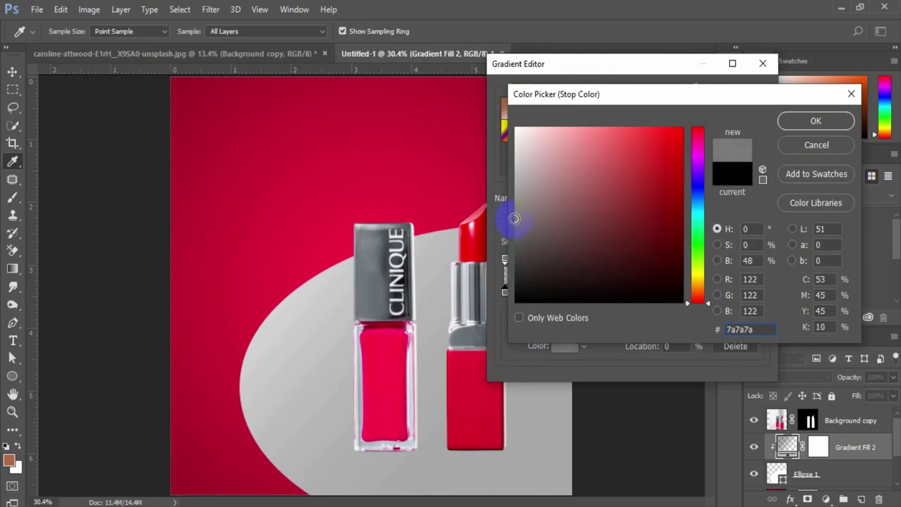
click(814, 120)
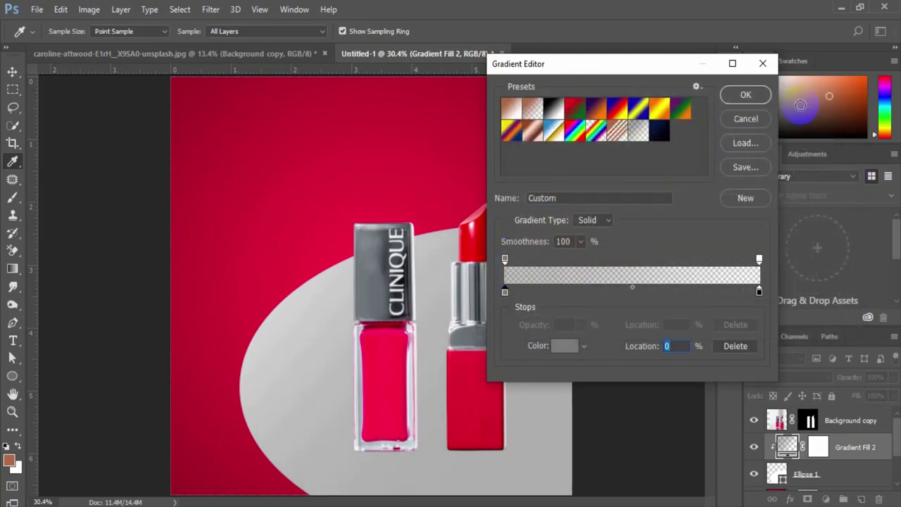
click(748, 95)
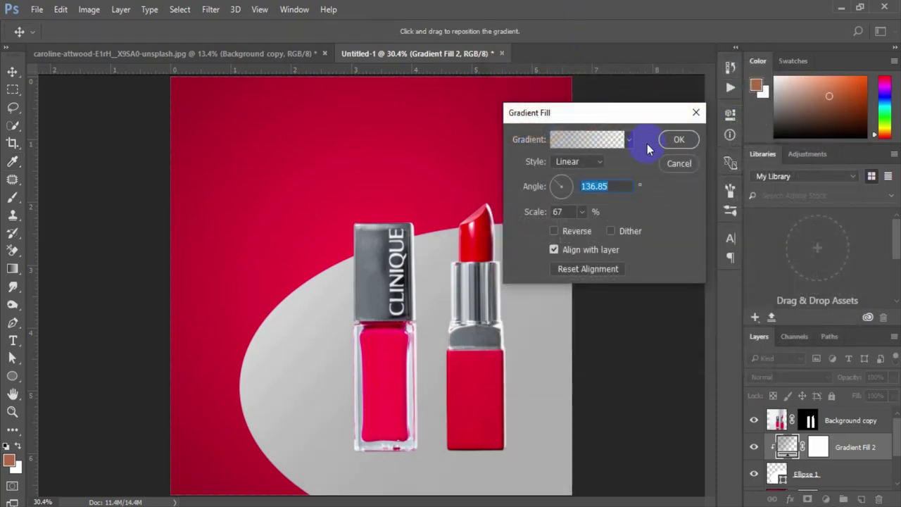
click(676, 140)
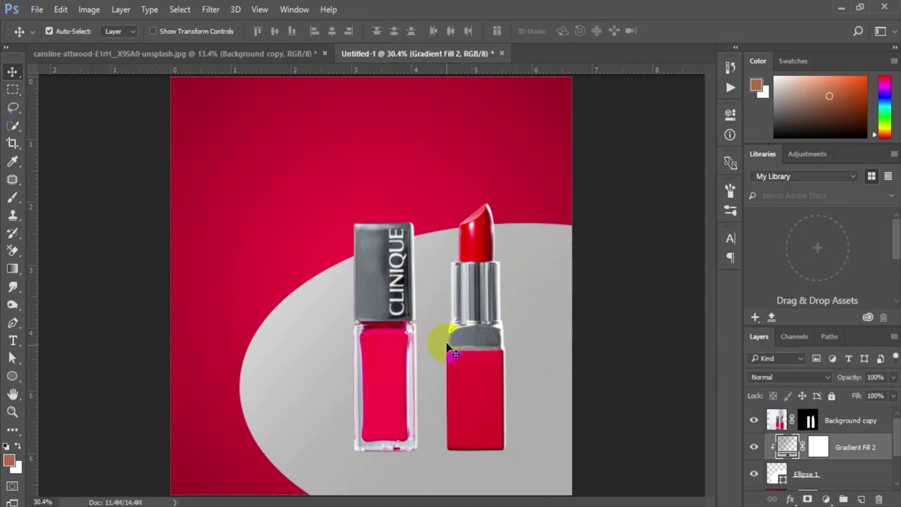
Dismiss the could-not-transform error and zoom the canvas view out slightly.
drag(523, 366, 524, 398)
click(450, 199)
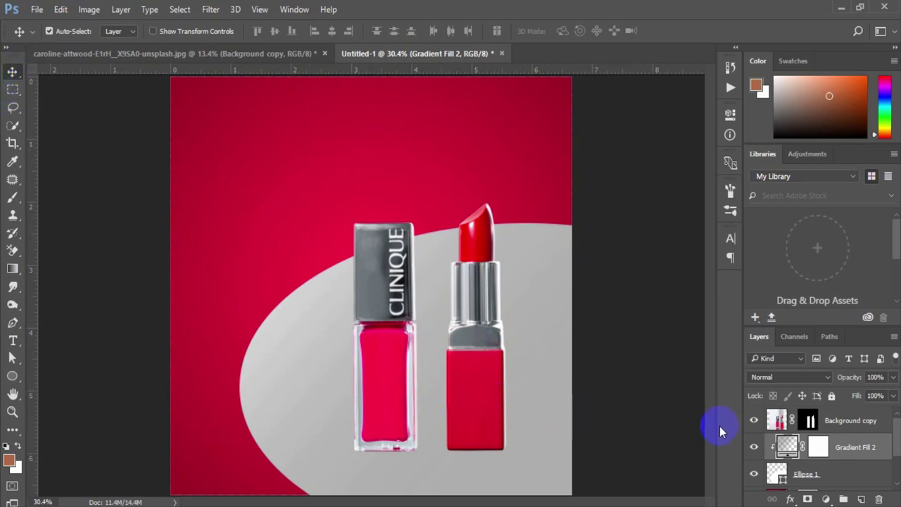
click(12, 411)
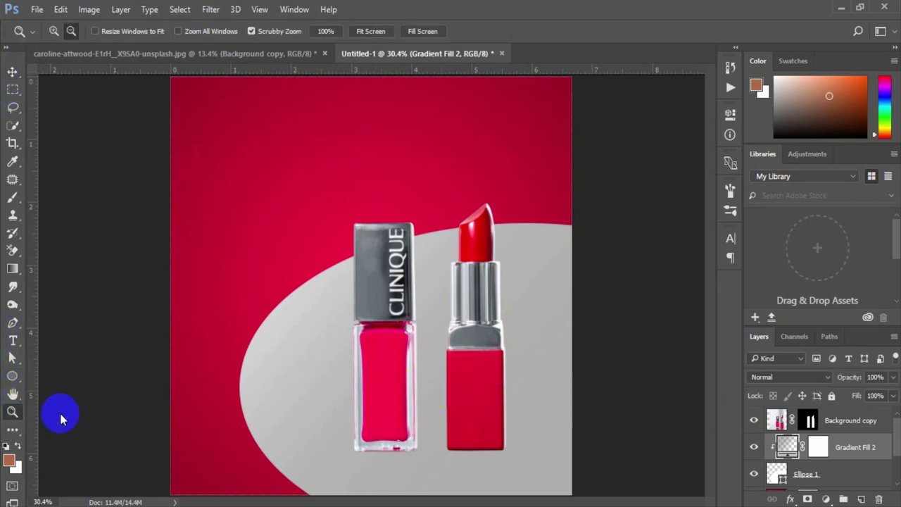
mouse_move(462, 409)
mouse_down()
mouse_move(420, 339)
mouse_move(450, 358)
mouse_up()
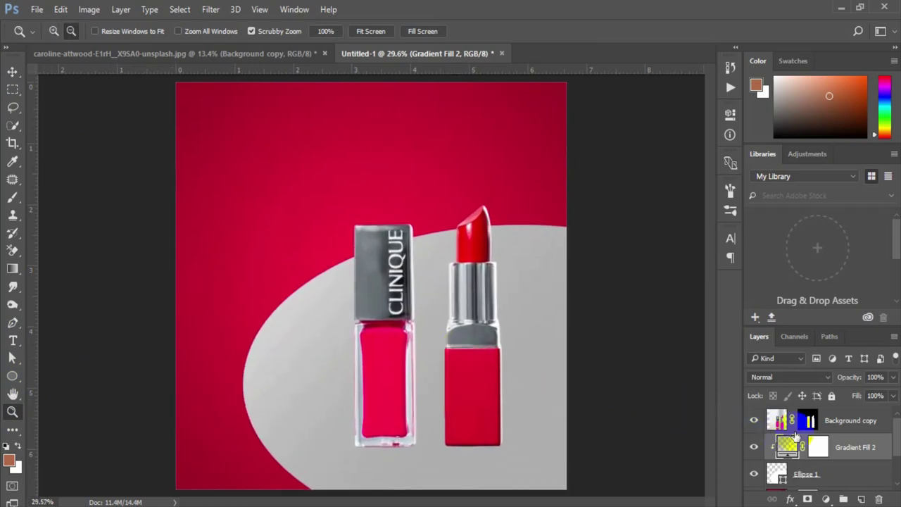
Transform Background copy to about 100.31%, centred over the grey ellipse.
click(876, 420)
key(ctrl+t)
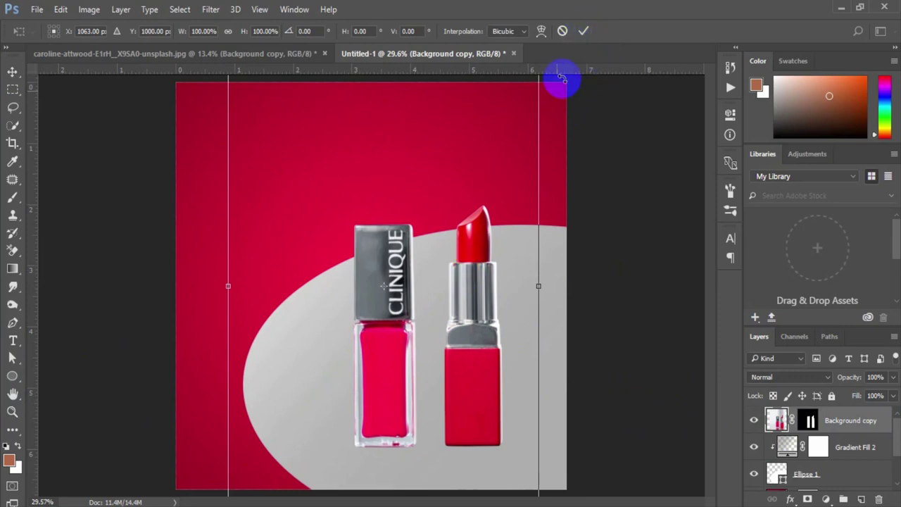
drag(454, 305, 442, 404)
drag(526, 161, 493, 209)
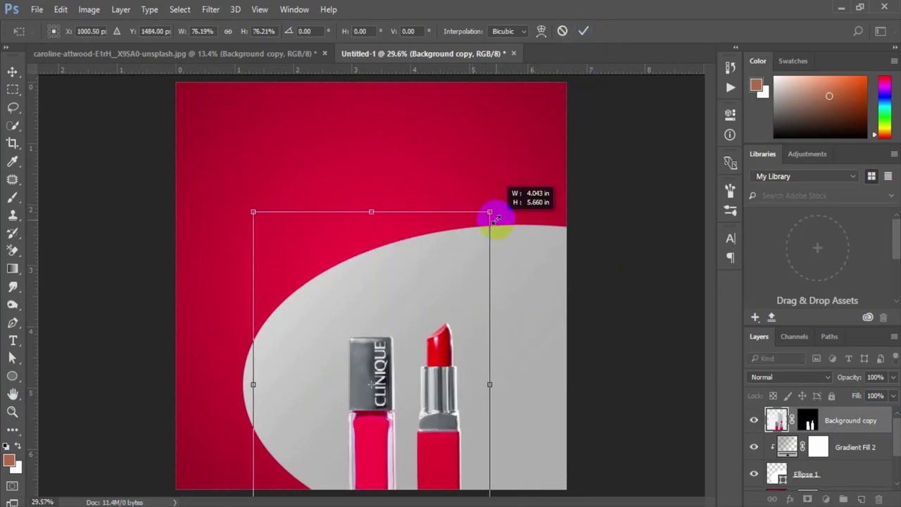
drag(461, 346, 485, 264)
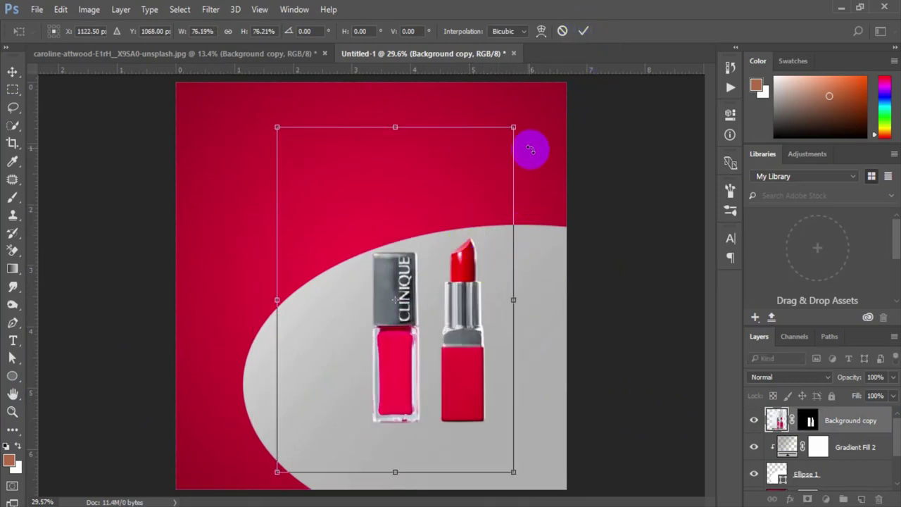
drag(513, 127, 583, 90)
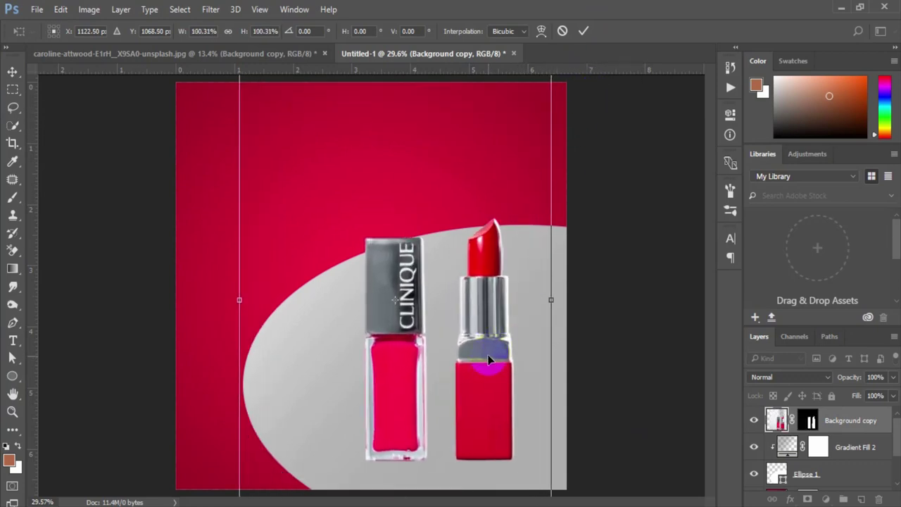
drag(489, 359, 492, 351)
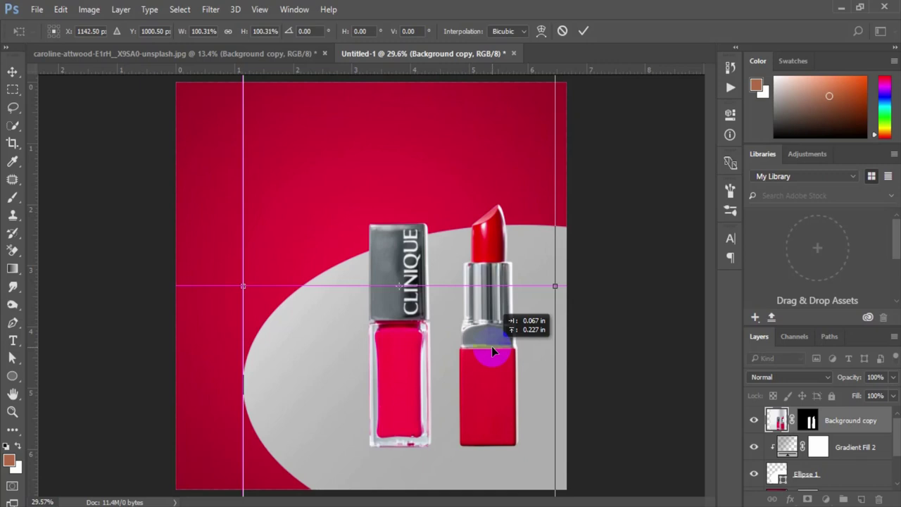
key(Return)
key(z)
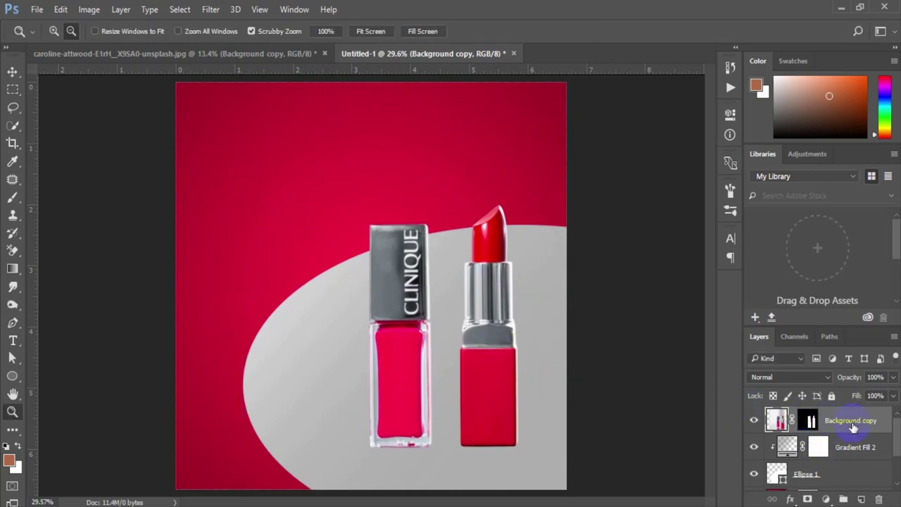
Delete the product layer's mask, duplicate the layer and select the lower copy.
right_click(809, 421)
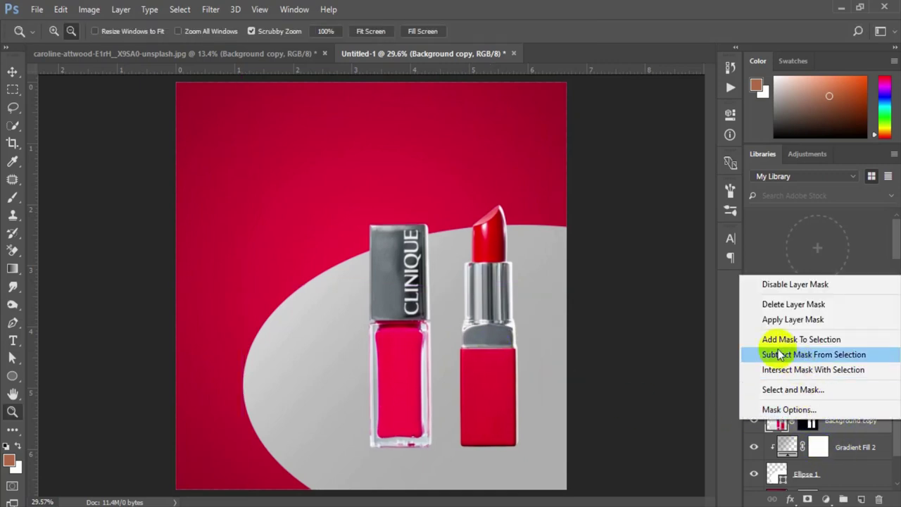
click(765, 304)
drag(839, 422, 860, 499)
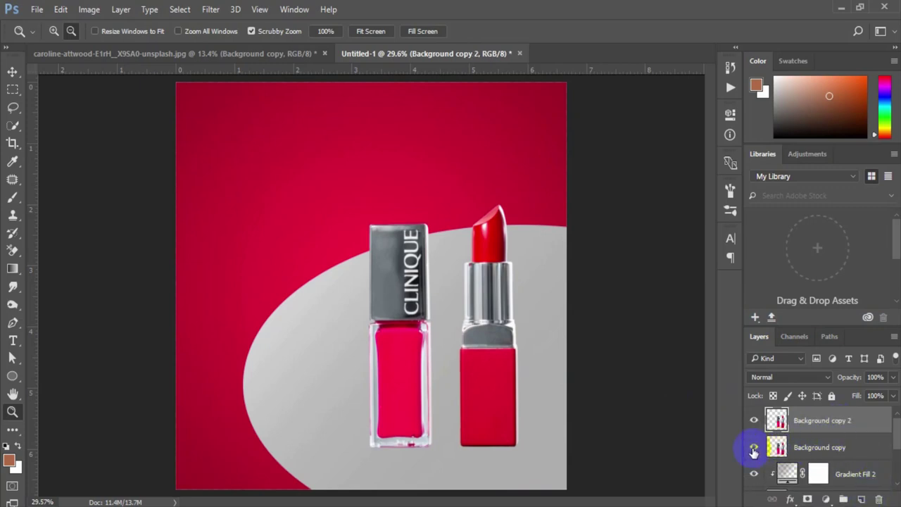
click(824, 448)
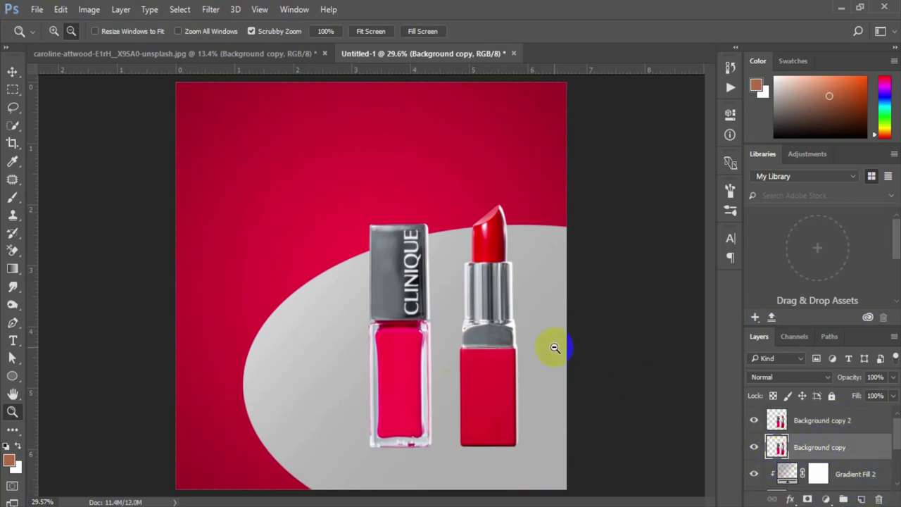
Flip the lower copy vertically and place it under the product bases as a reflection.
click(181, 9)
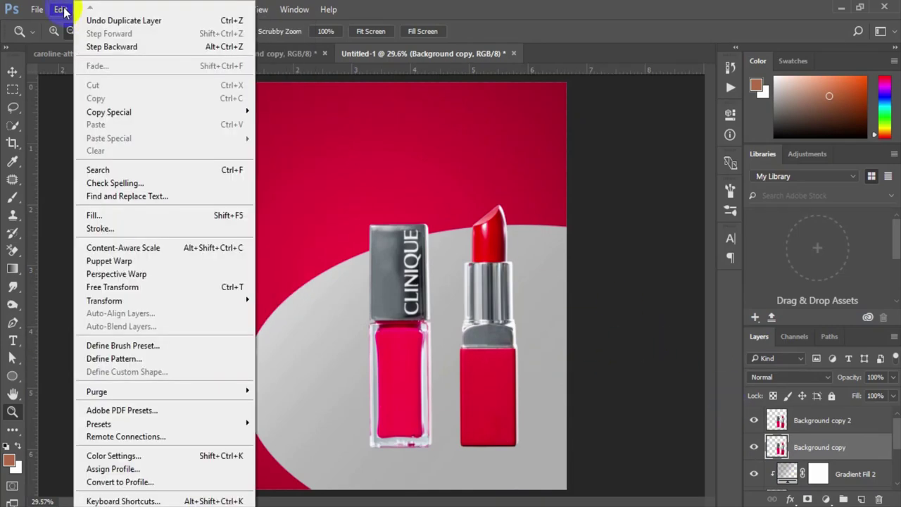
mouse_move(106, 300)
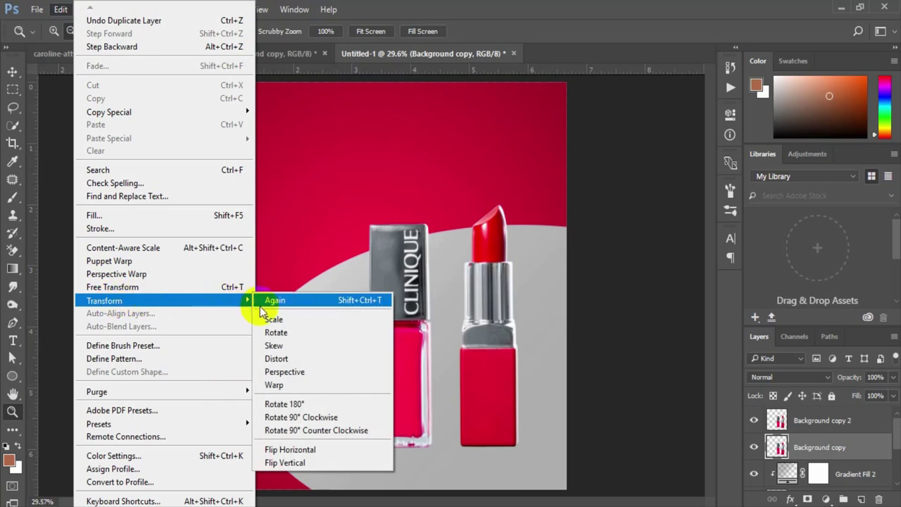
click(274, 319)
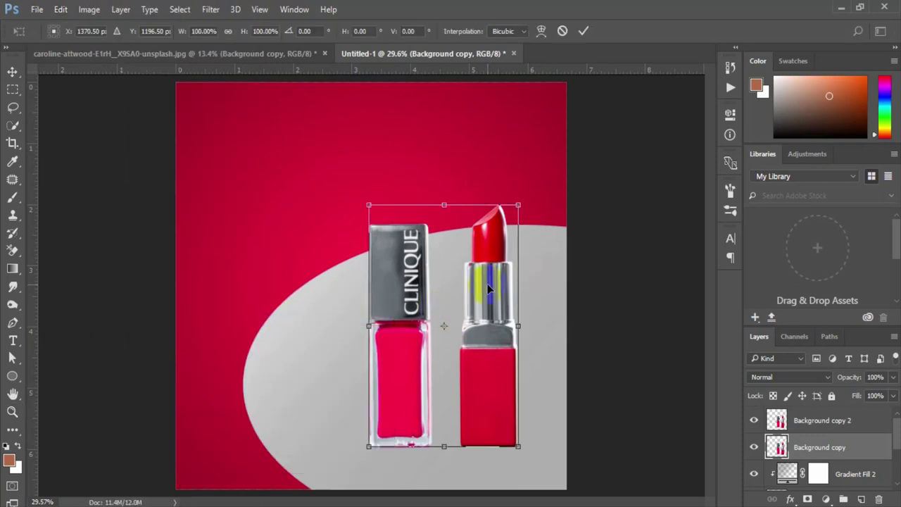
right_click(445, 246)
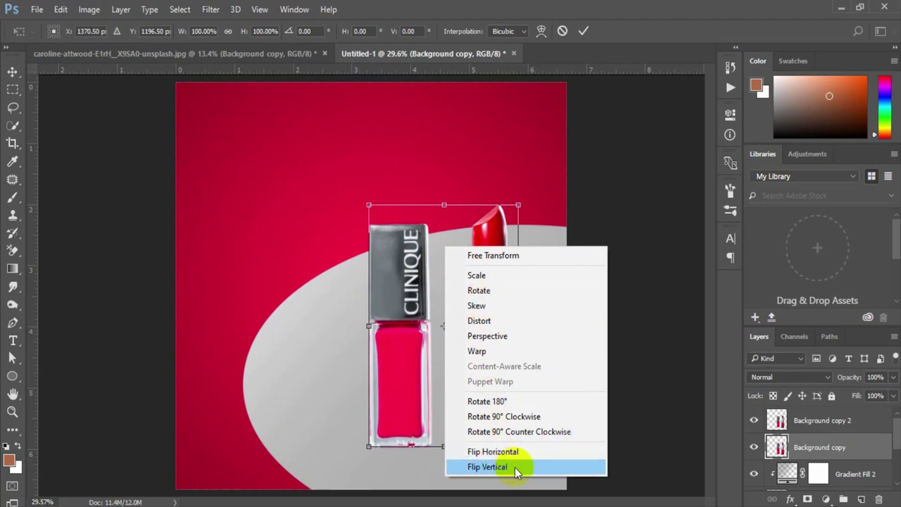
click(487, 466)
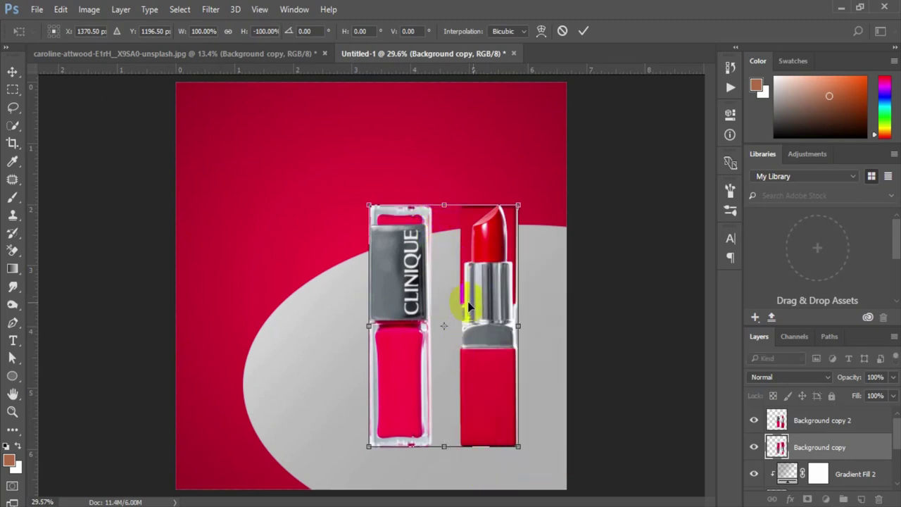
drag(491, 302, 491, 504)
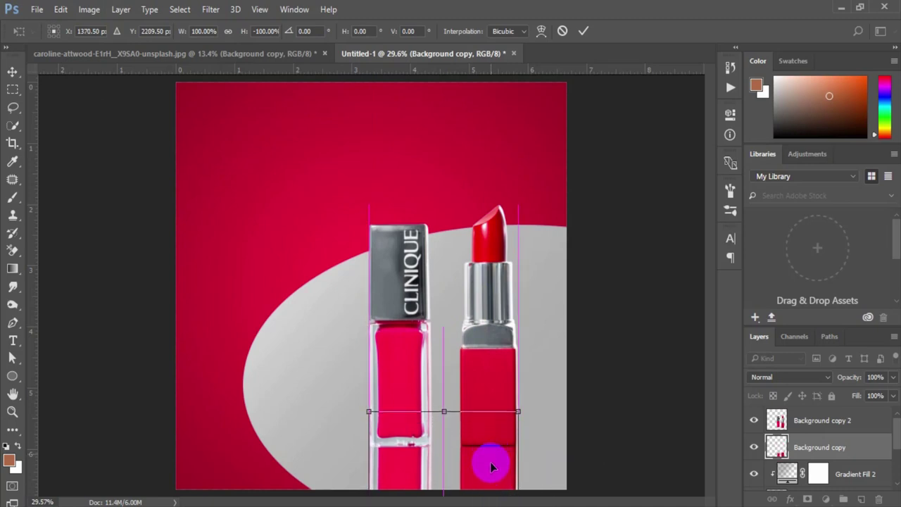
drag(491, 503, 488, 484)
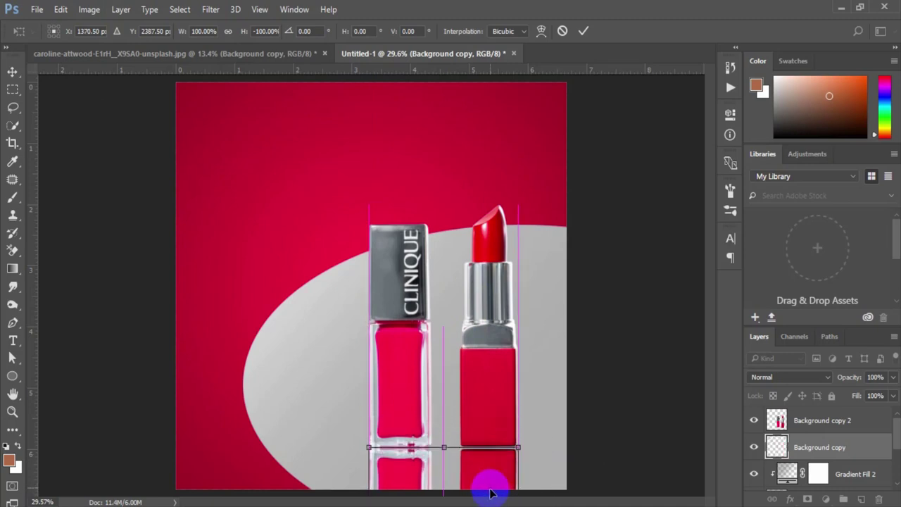
double_click(409, 203)
Lower the Background copy reflection's opacity to 19% so it fades.
key(z)
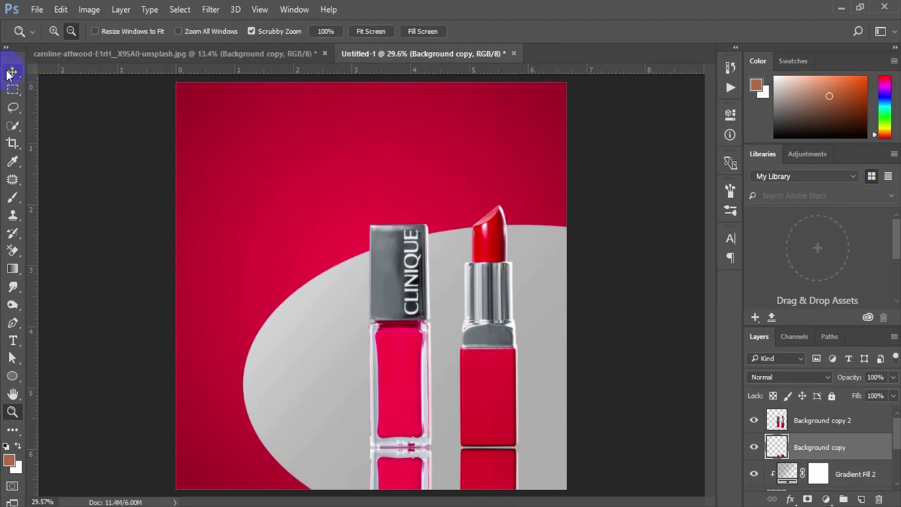
click(12, 71)
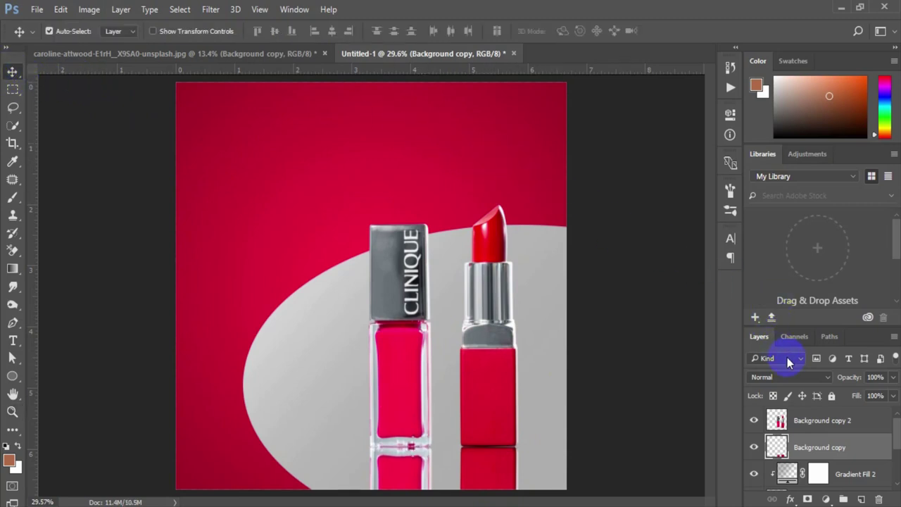
drag(852, 378, 812, 373)
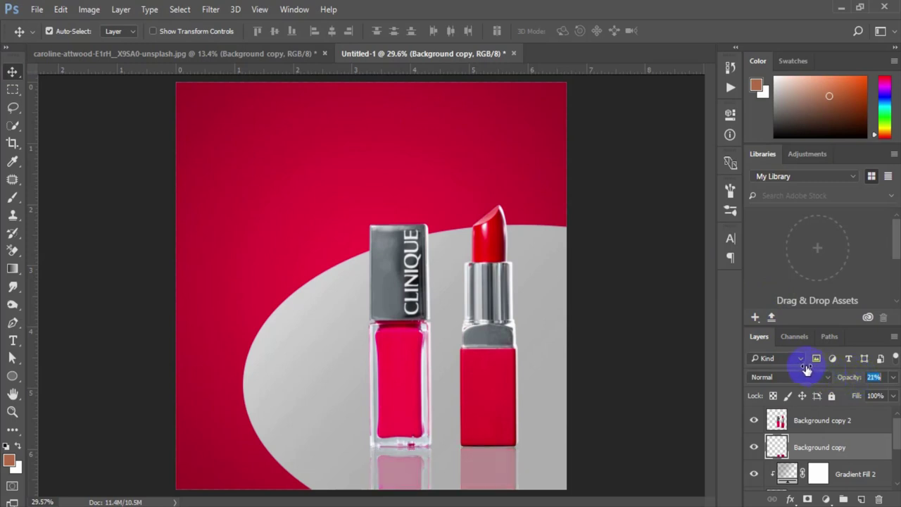
click(620, 295)
Select the Background copy 2 products layer and launch the Camera Raw Filter on it.
click(883, 415)
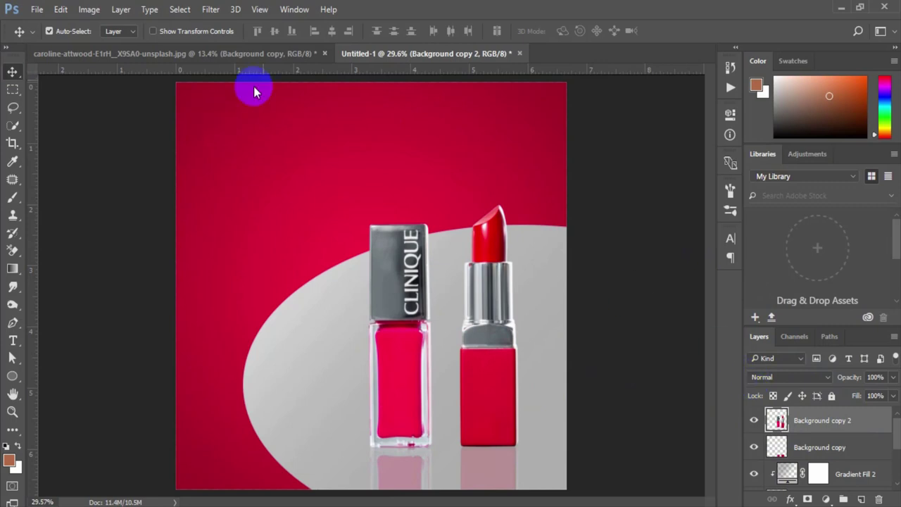
click(213, 10)
click(248, 85)
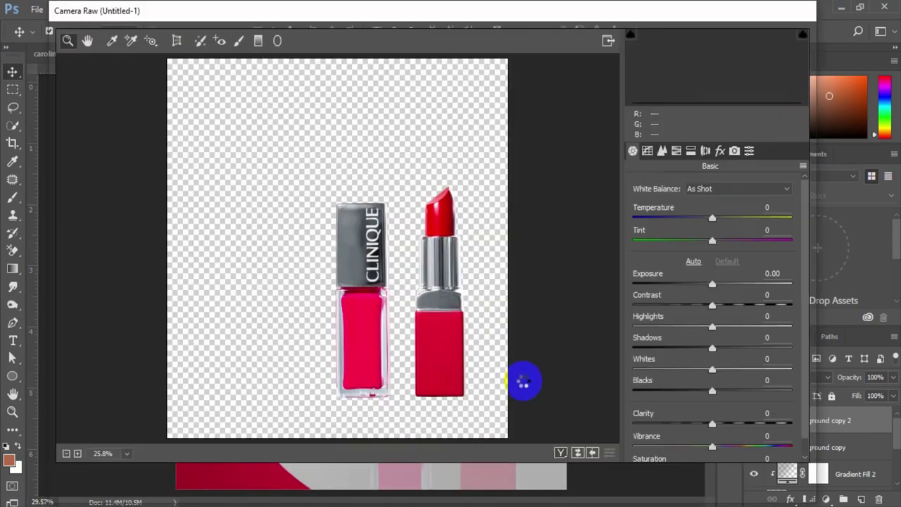
Show stacked before/after Camera Raw previews and raise Blacks toward +23.
click(428, 352)
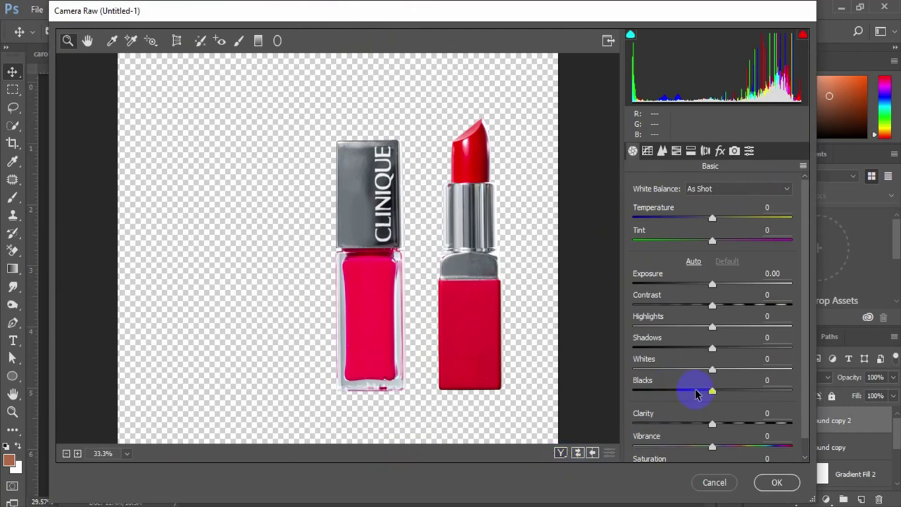
key(q)
key(q)
key(q)
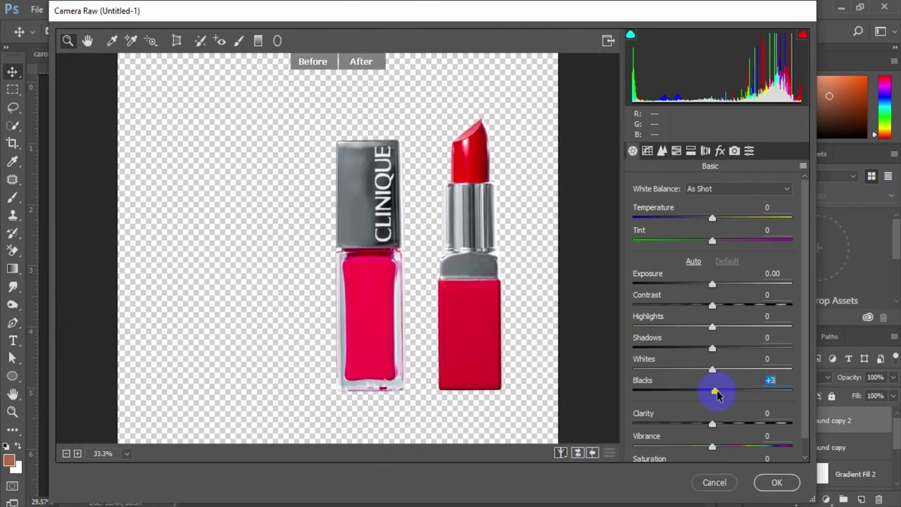
drag(717, 394, 730, 391)
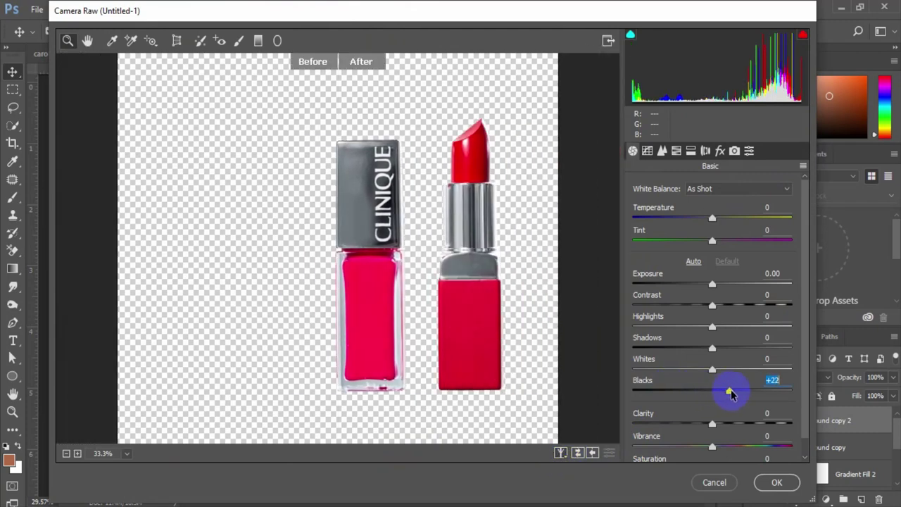
click(563, 452)
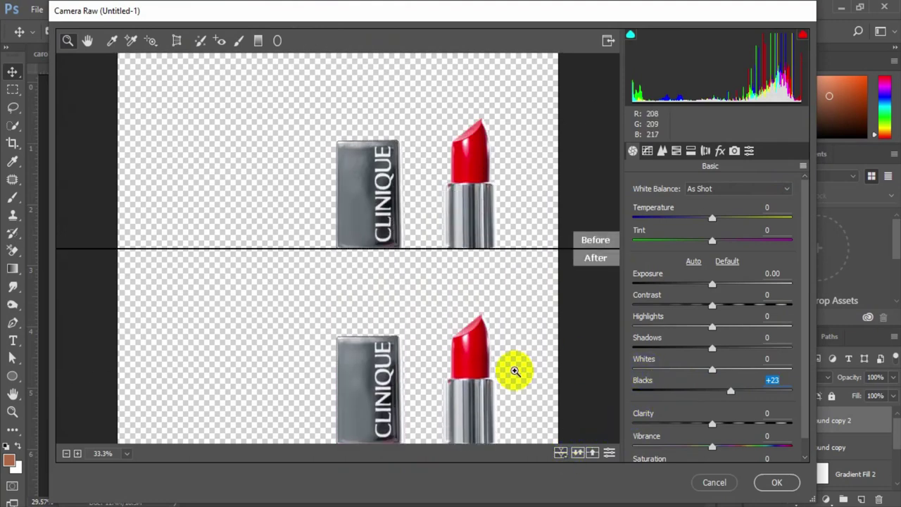
Inspect the lipstick up close, finalize Blacks +38 and Whites -32, and apply the filter.
click(497, 330)
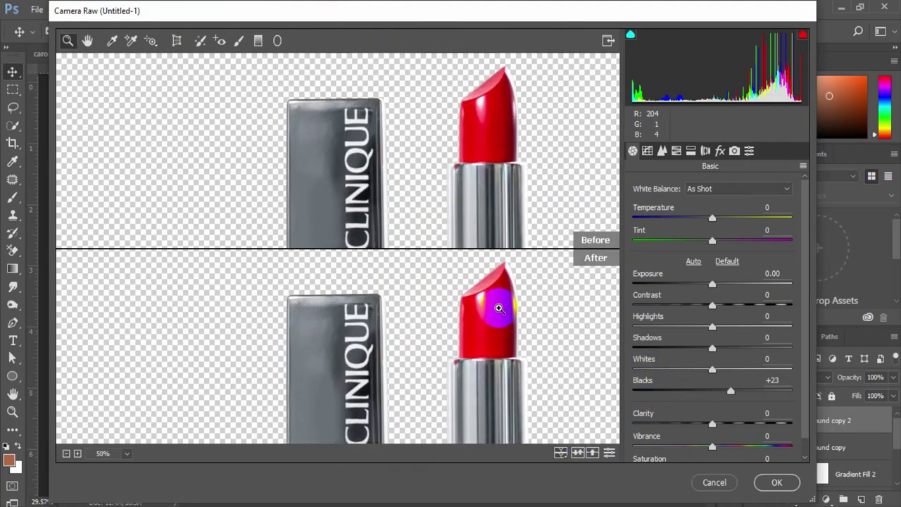
click(499, 308)
click(576, 452)
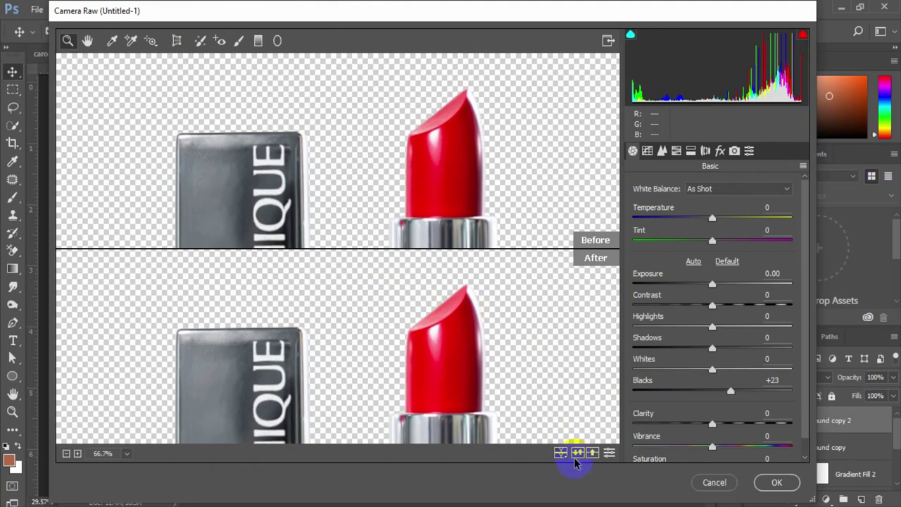
alt+click(537, 422)
alt+click(517, 382)
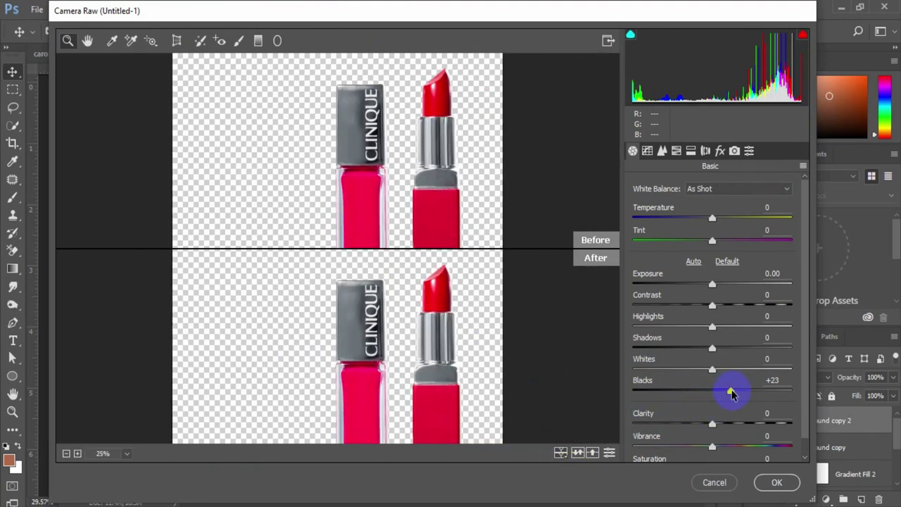
mouse_move(731, 389)
mouse_down()
mouse_move(725, 395)
mouse_move(744, 396)
mouse_move(687, 374)
mouse_up()
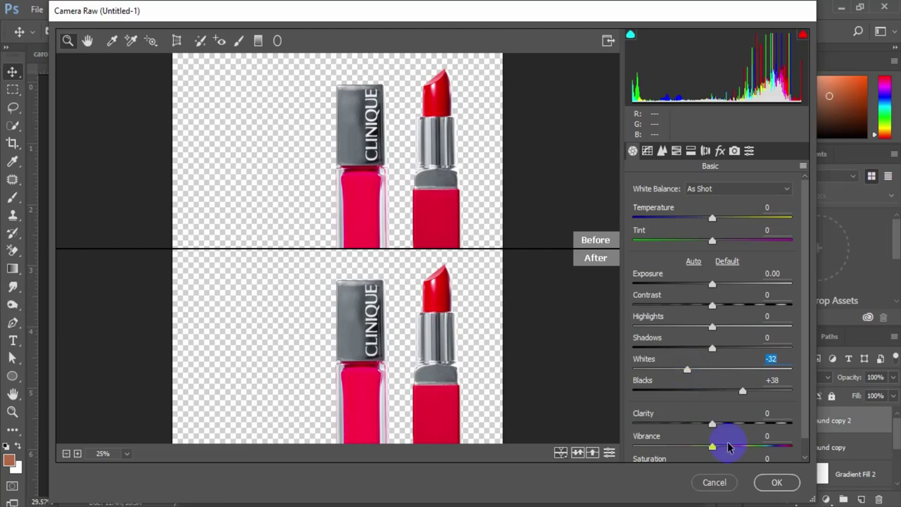
click(774, 482)
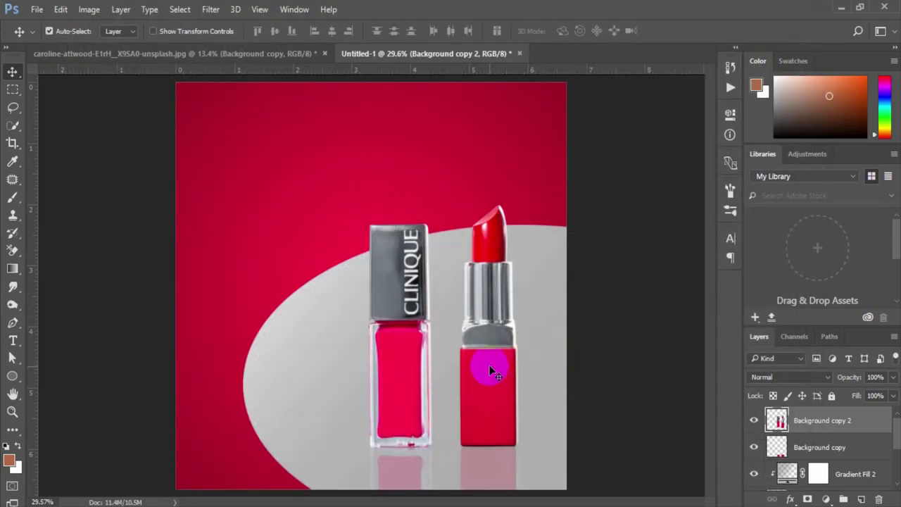
click(13, 412)
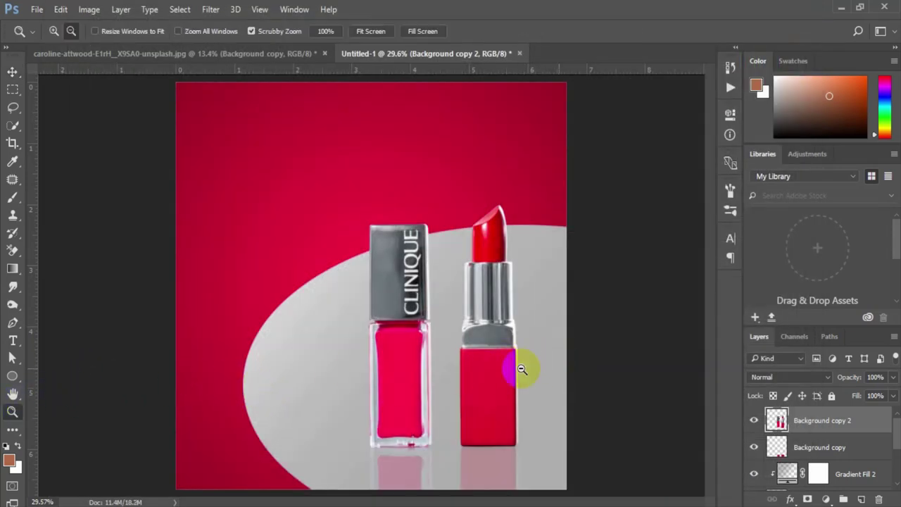
mouse_move(537, 368)
mouse_down()
mouse_move(506, 340)
mouse_move(526, 344)
mouse_up()
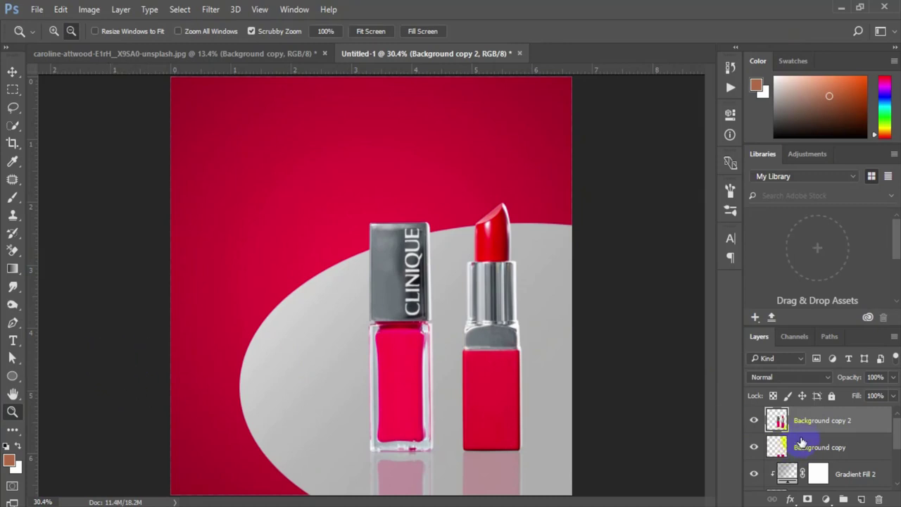
scroll(842, 464, down, 1)
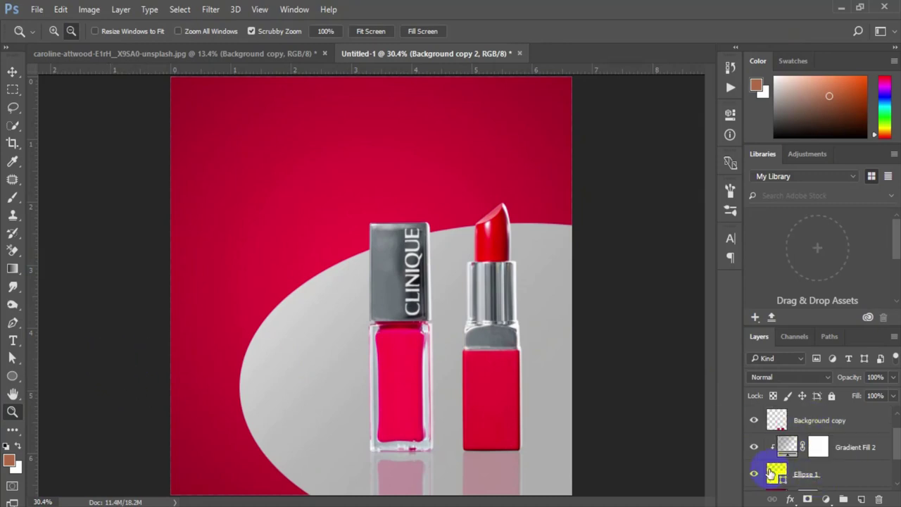
scroll(777, 478, down, 1)
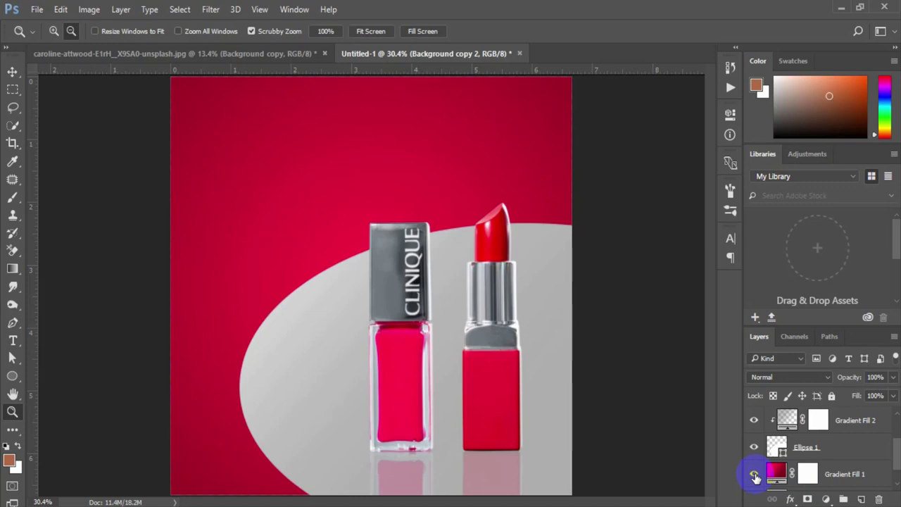
click(753, 473)
click(807, 473)
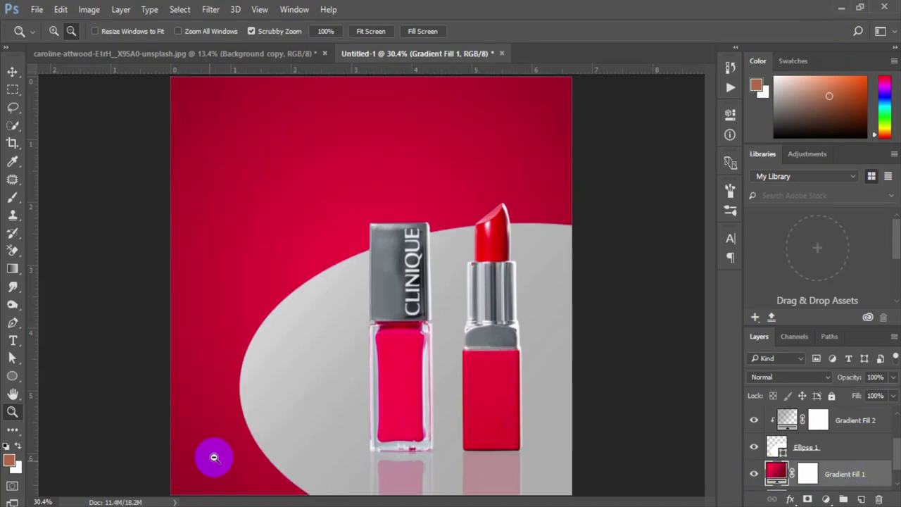
Minimize Photoshop and browse the Work folder in File Explorer.
click(840, 9)
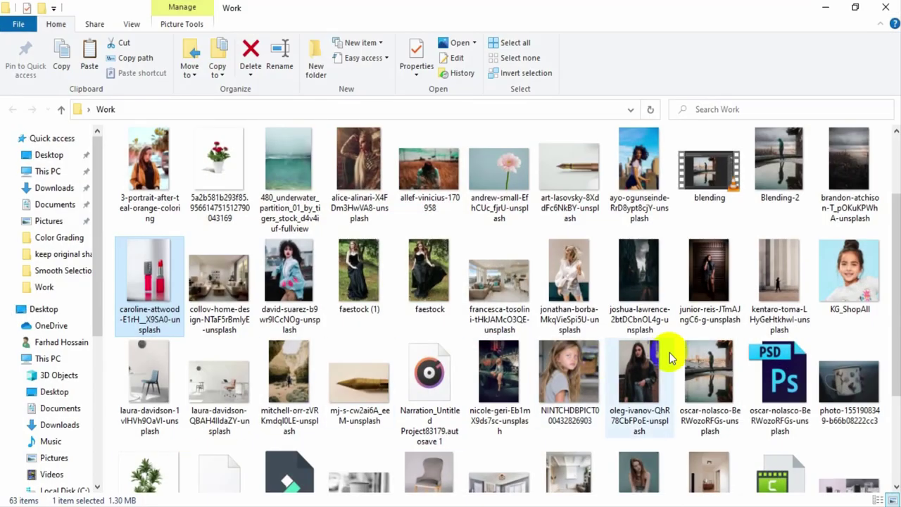
scroll(664, 352, up, 1)
scroll(382, 354, down, 2)
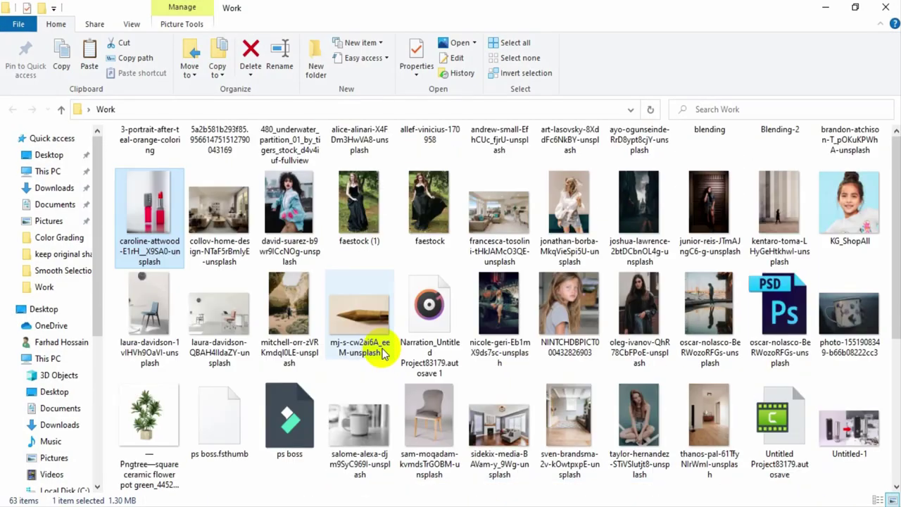
scroll(373, 355, down, 1)
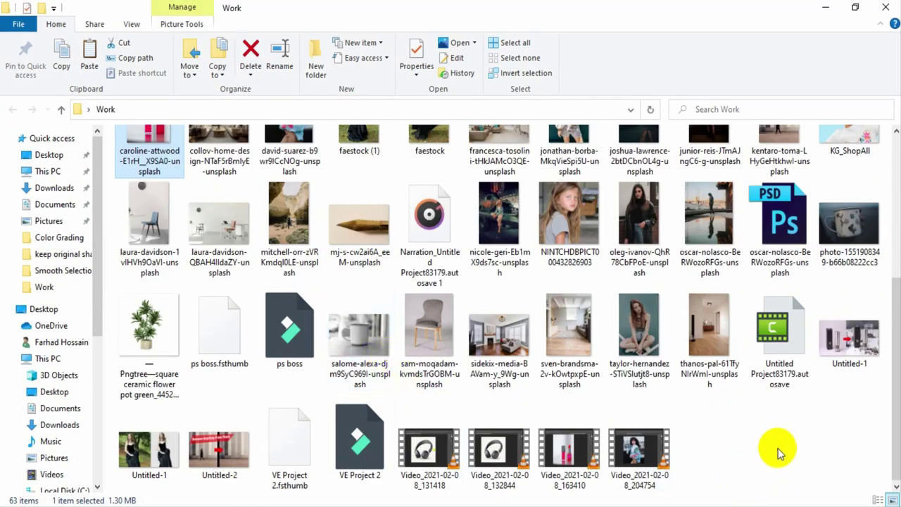
click(778, 450)
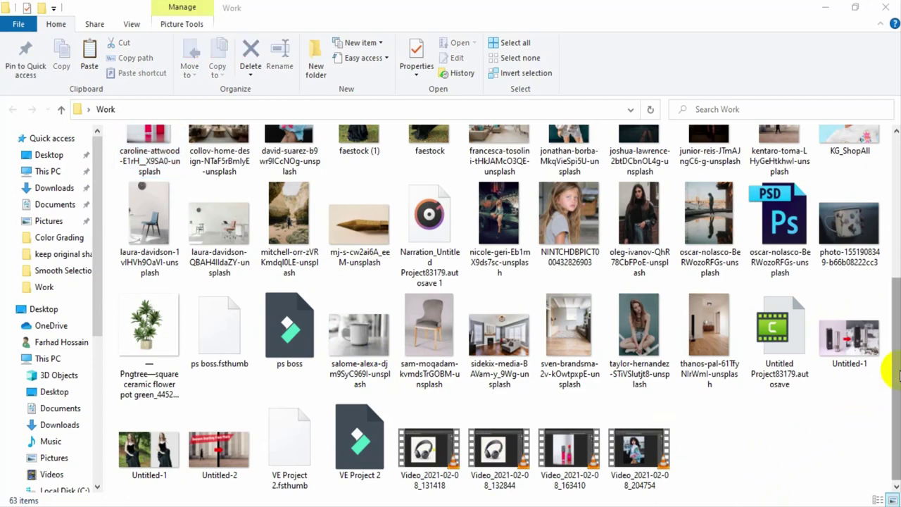
drag(896, 380, 896, 314)
scroll(791, 415, up, 2)
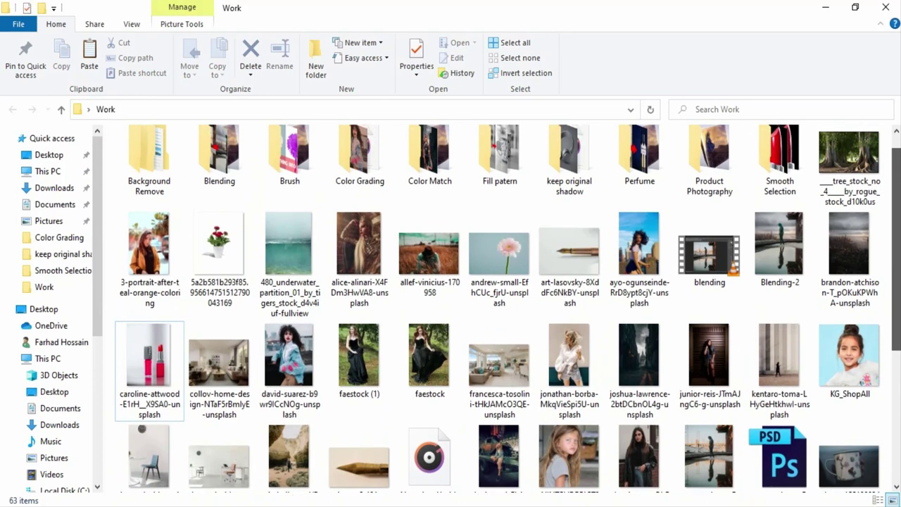
scroll(507, 309, up, 1)
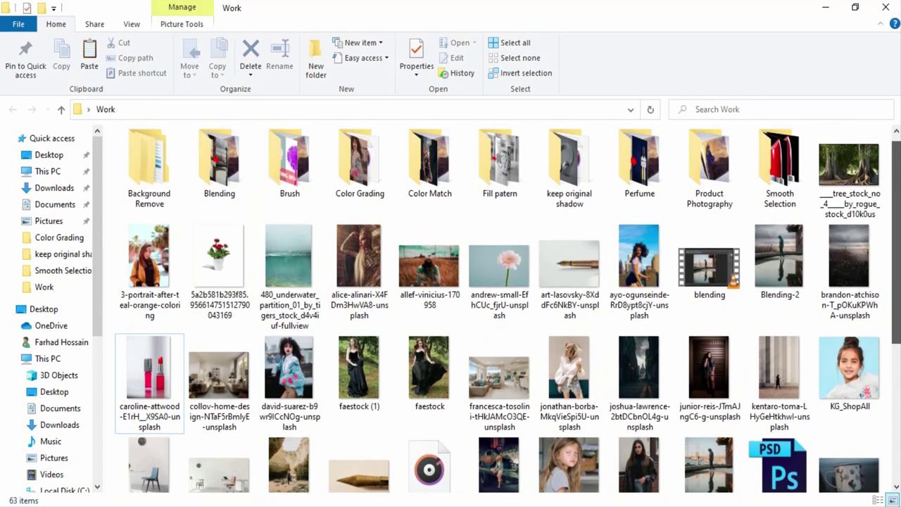
drag(897, 232, 896, 243)
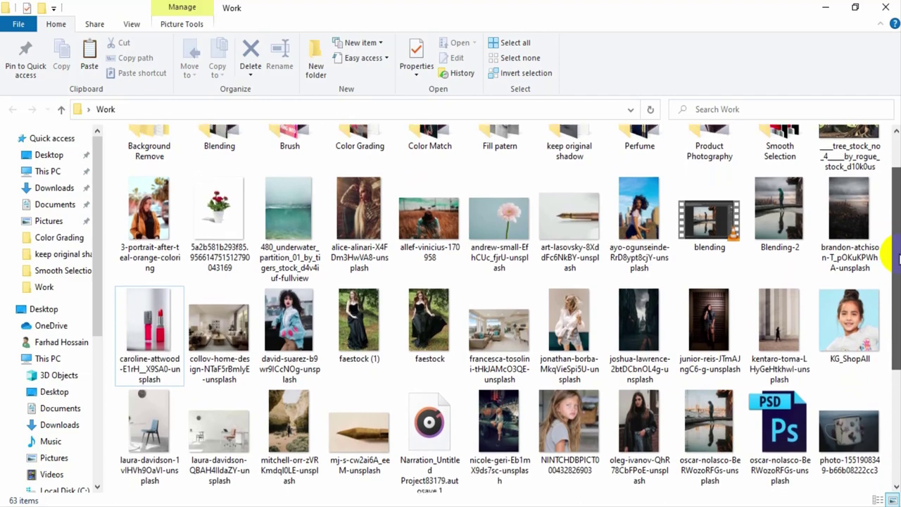
drag(897, 243, 892, 387)
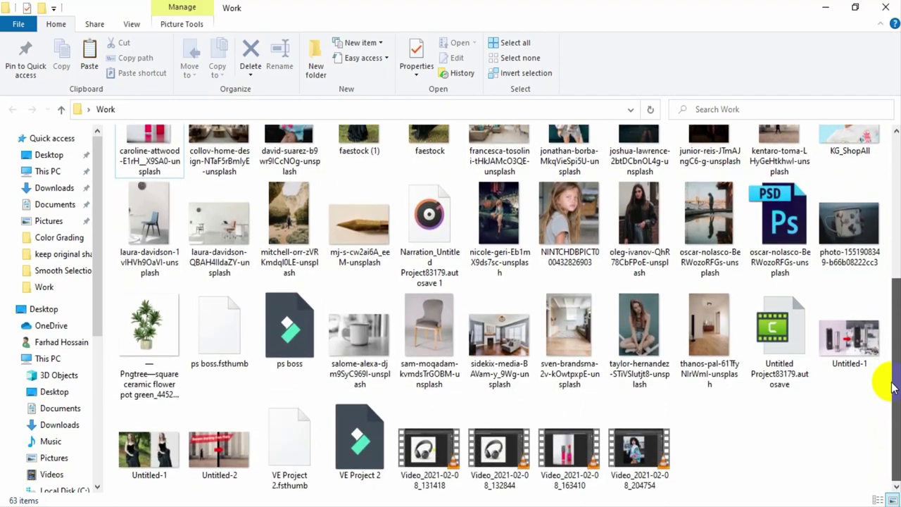
From the Desktop folder, drag the 10-occasion-Lipstick-Mistakes photo into Untitled-1.
click(49, 155)
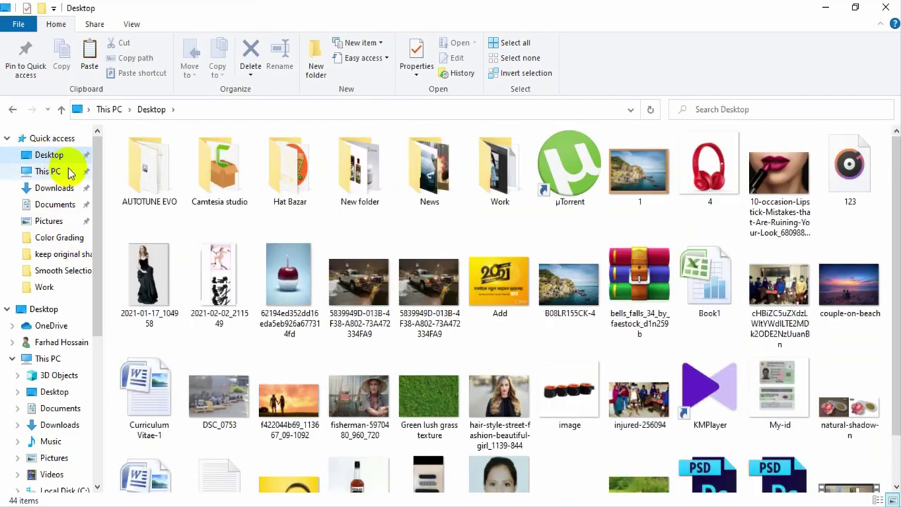
drag(896, 178, 896, 183)
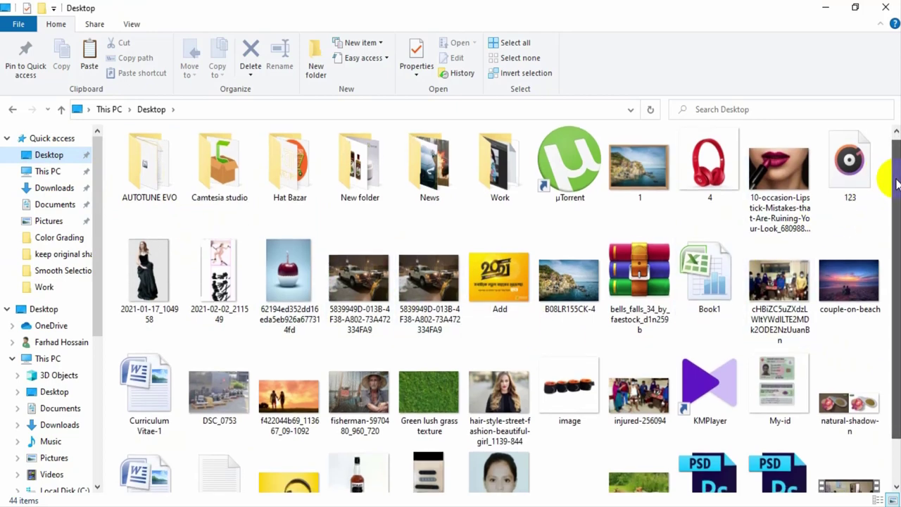
mouse_move(765, 165)
mouse_down()
mouse_move(470, 462)
mouse_move(394, 492)
mouse_move(322, 176)
mouse_up()
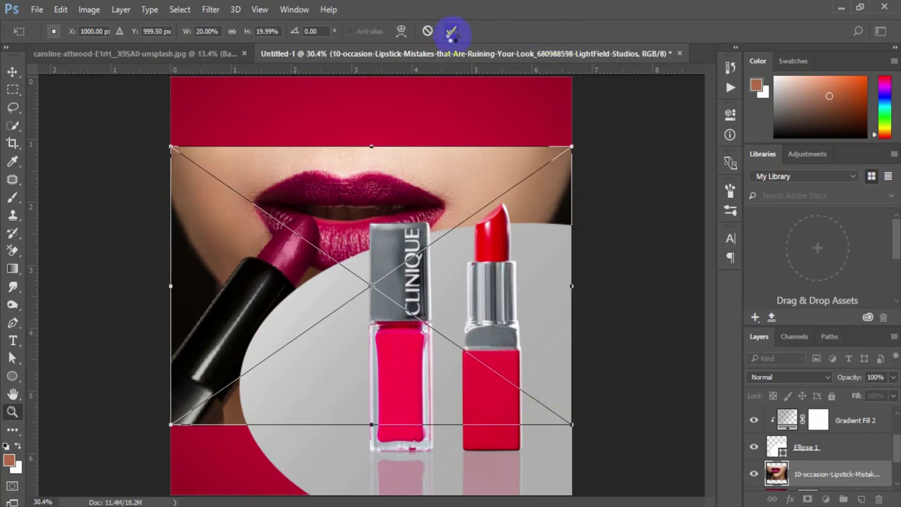
Commit the placed lipstick photo and scale it to about 30.4% to fill the canvas.
click(451, 32)
key(ctrl+t)
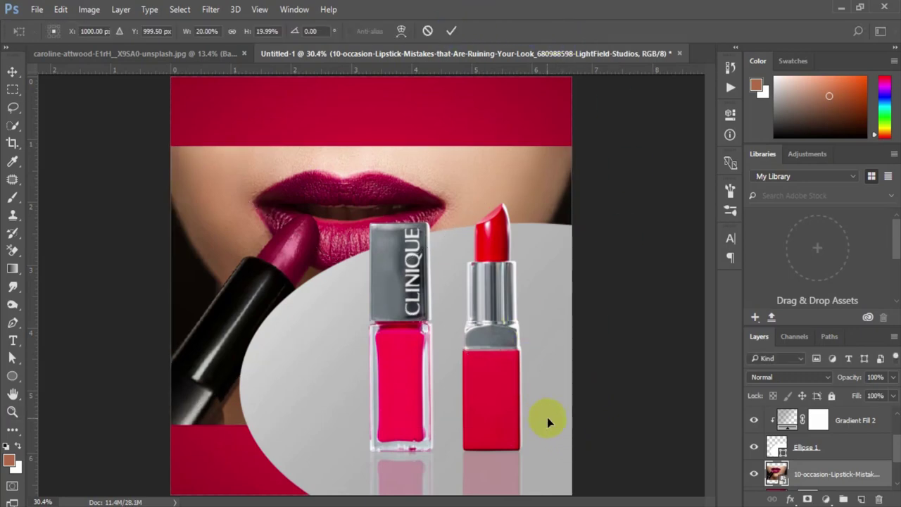
mouse_move(574, 426)
mouse_down()
mouse_move(703, 493)
mouse_move(672, 492)
mouse_move(686, 486)
mouse_up()
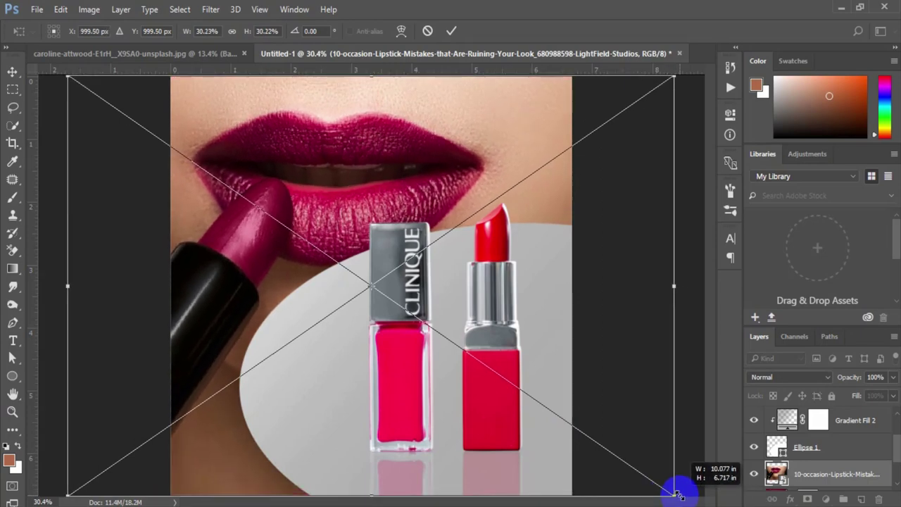
drag(594, 389, 613, 383)
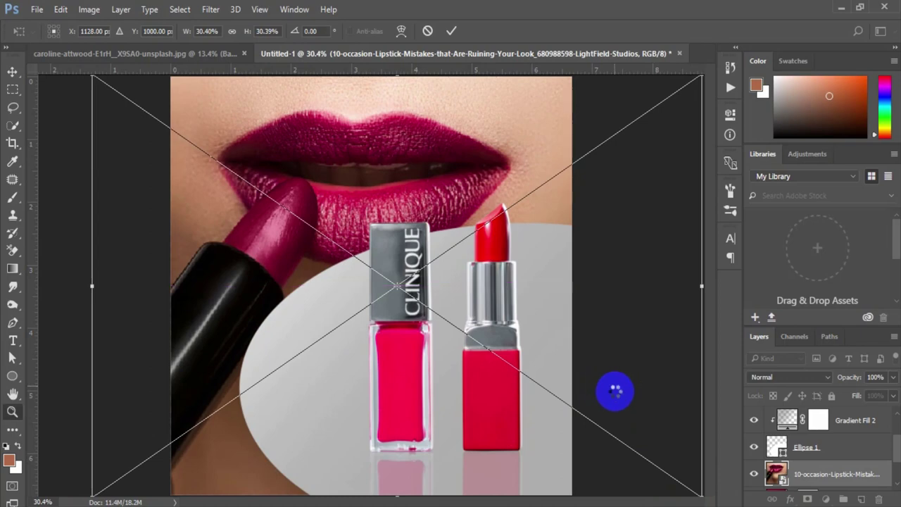
key(Return)
Blend the lips photo layer in Multiply mode at 31% opacity.
key(z)
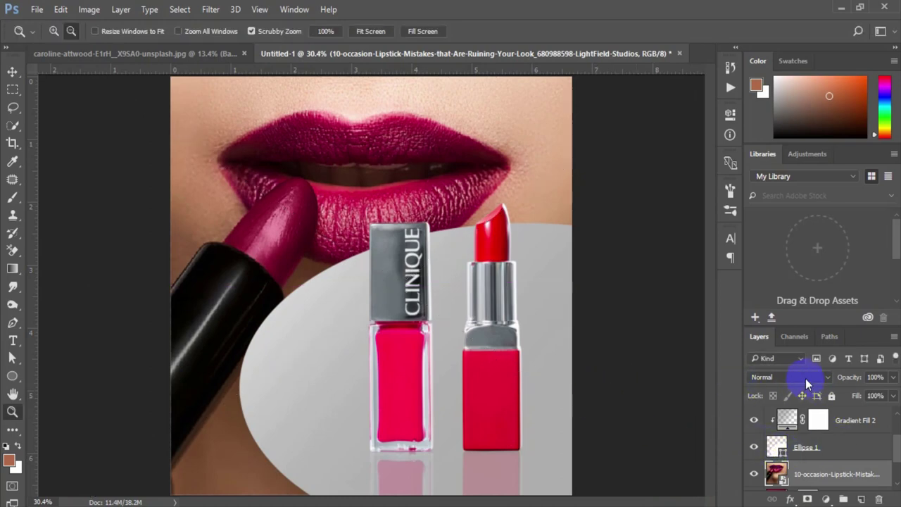
click(806, 380)
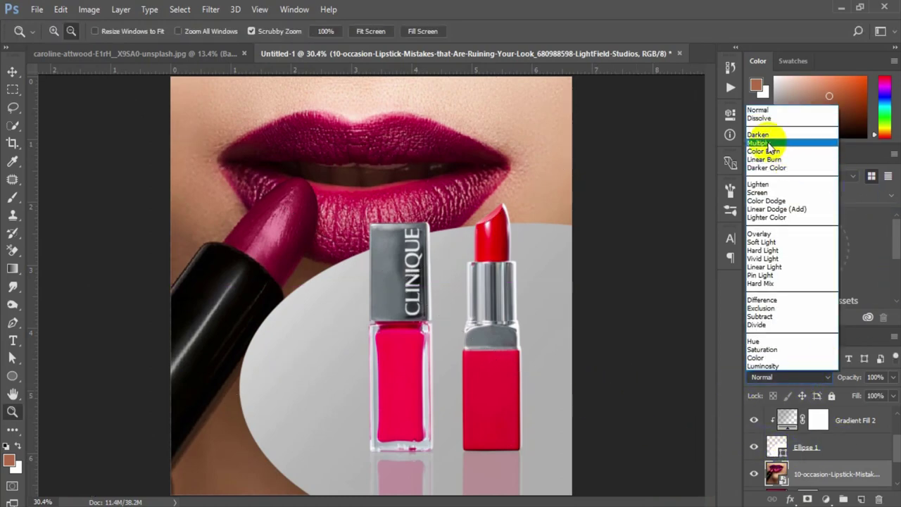
click(770, 143)
drag(476, 394, 419, 345)
click(786, 420)
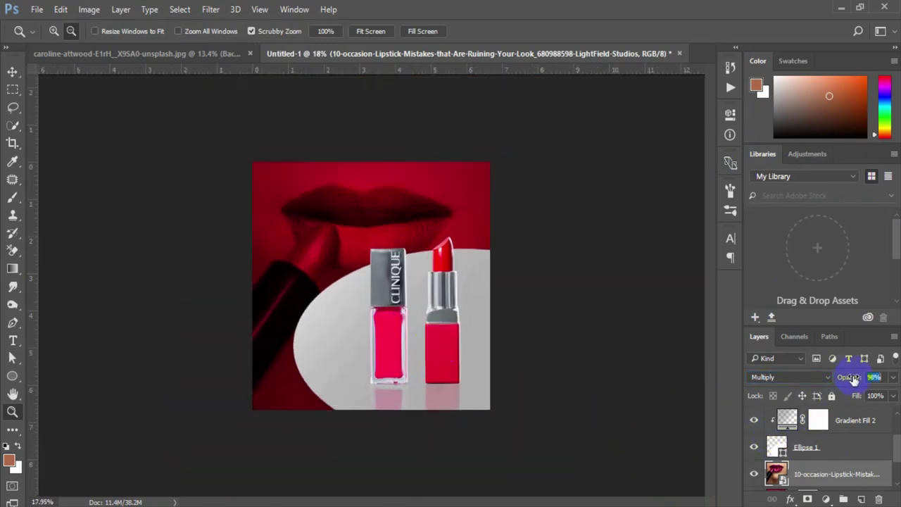
drag(853, 380, 828, 380)
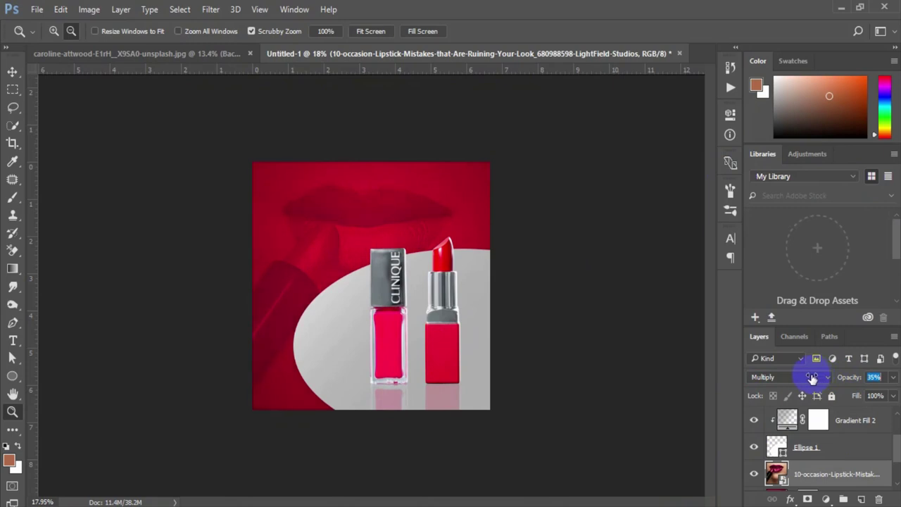
click(396, 297)
drag(397, 297, 368, 307)
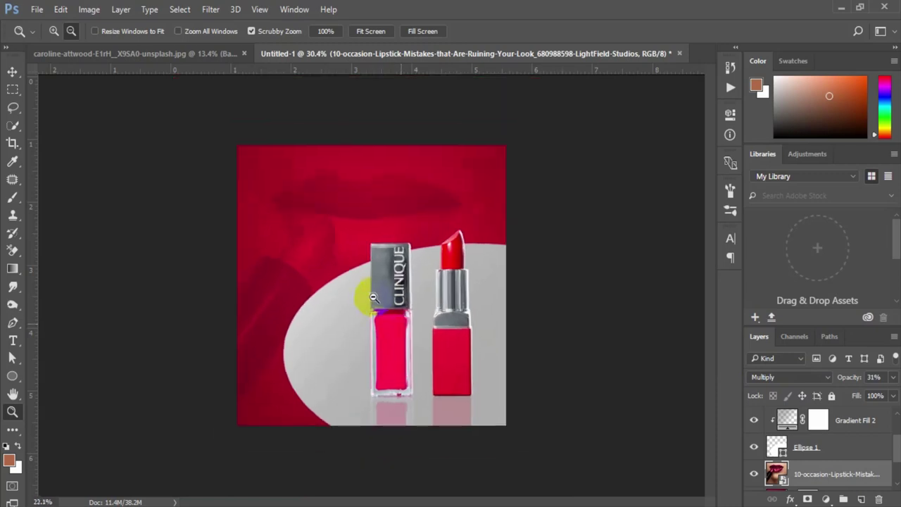
click(861, 428)
scroll(809, 466, up, 2)
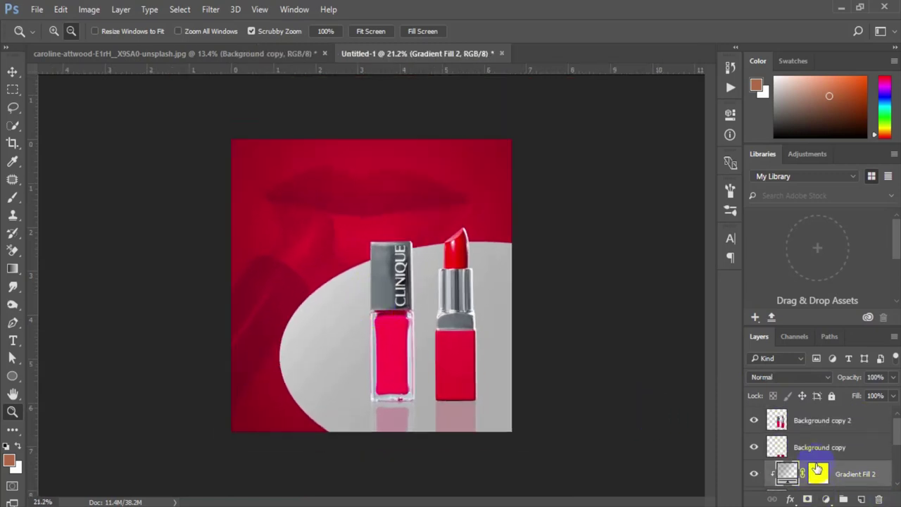
Draw a circle, Ellipse 2, at the image's top-right with no outline.
click(839, 421)
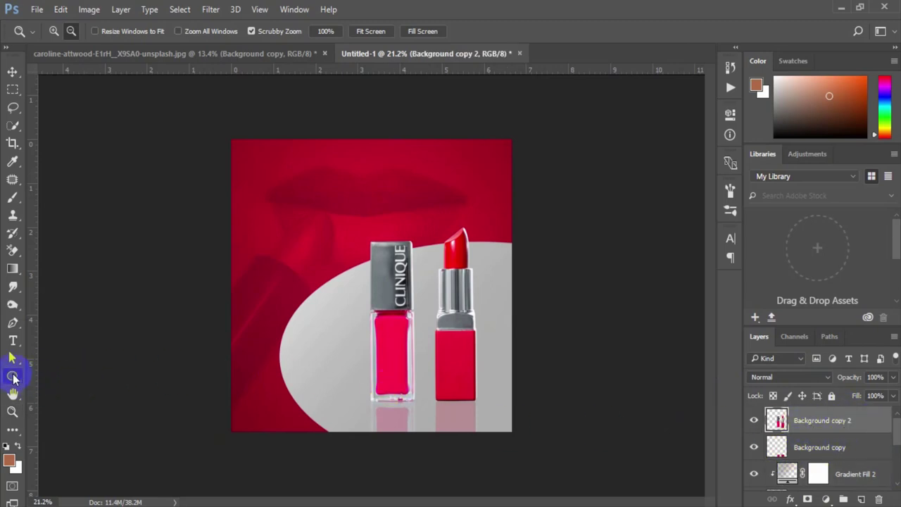
click(13, 378)
mouse_move(477, 110)
mouse_down()
mouse_move(613, 250)
mouse_move(606, 215)
mouse_move(605, 225)
mouse_up()
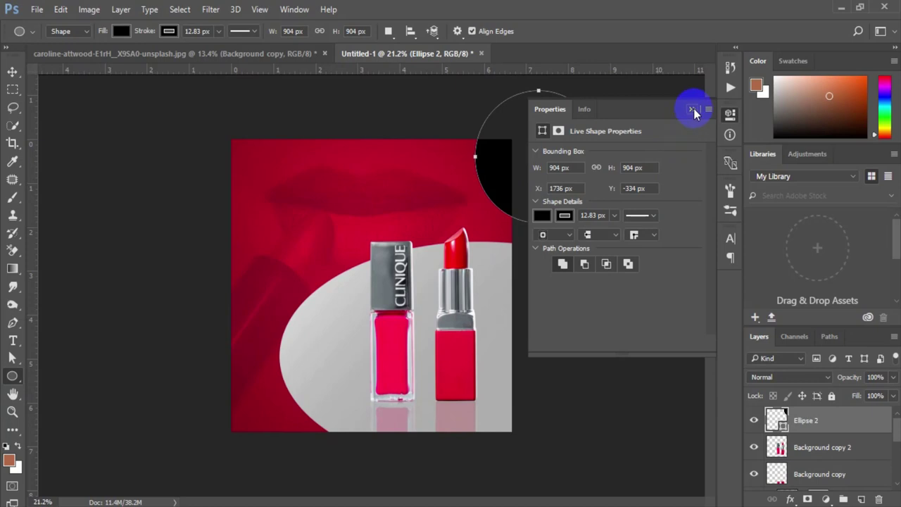
click(693, 111)
click(776, 421)
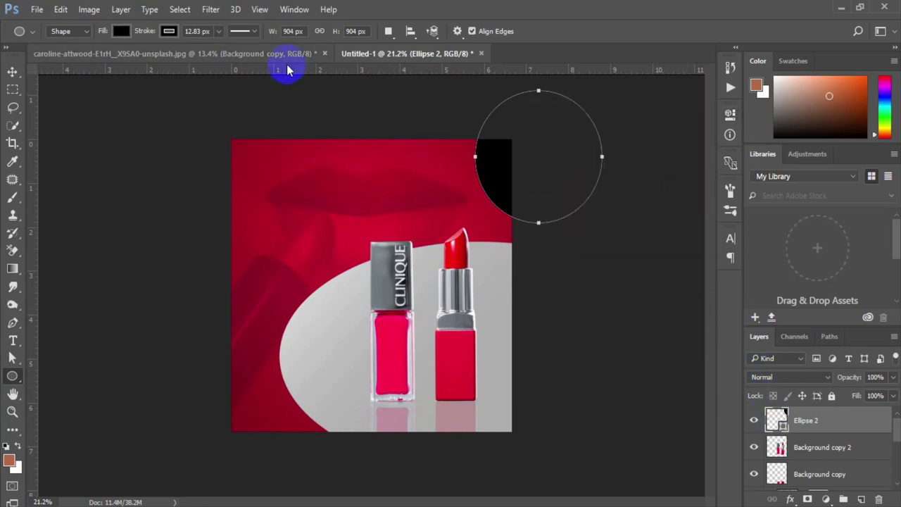
click(169, 31)
click(112, 59)
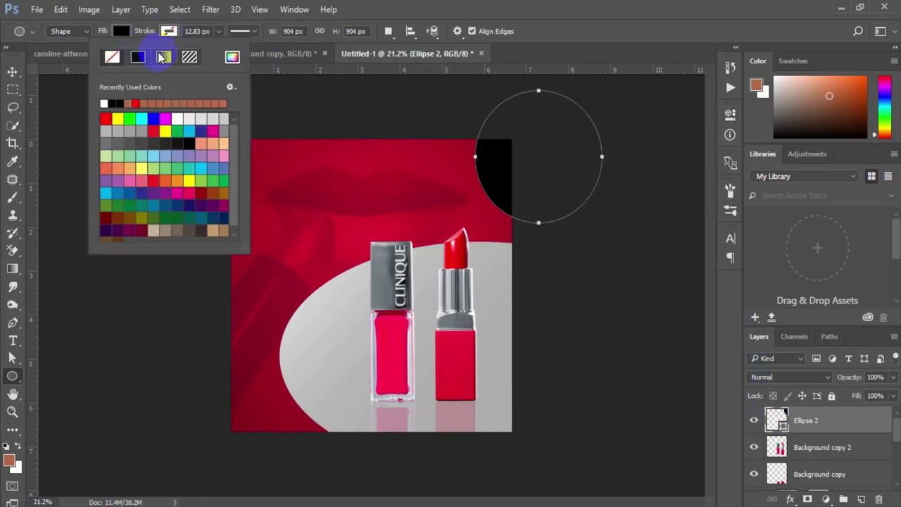
click(458, 7)
Fill the circle with pink sampled from the nail polish and move it to the lower-left edge.
click(775, 421)
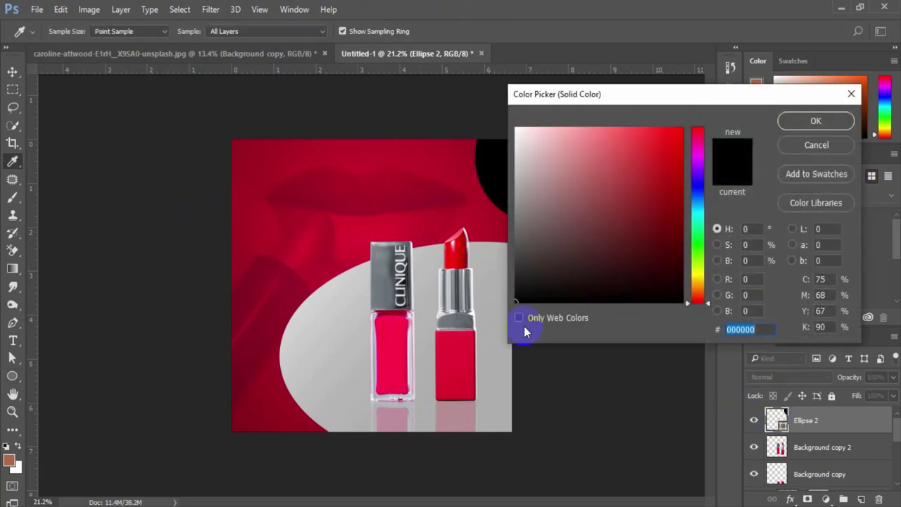
click(466, 250)
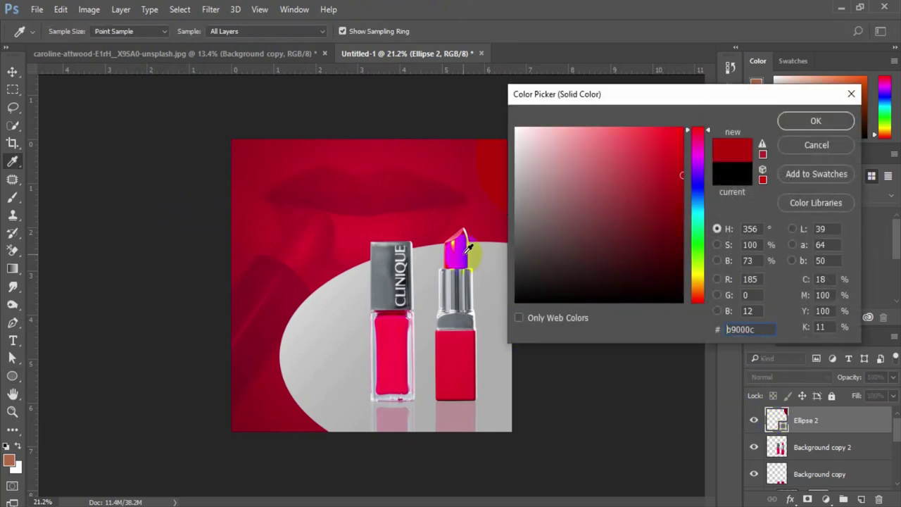
click(406, 341)
click(815, 122)
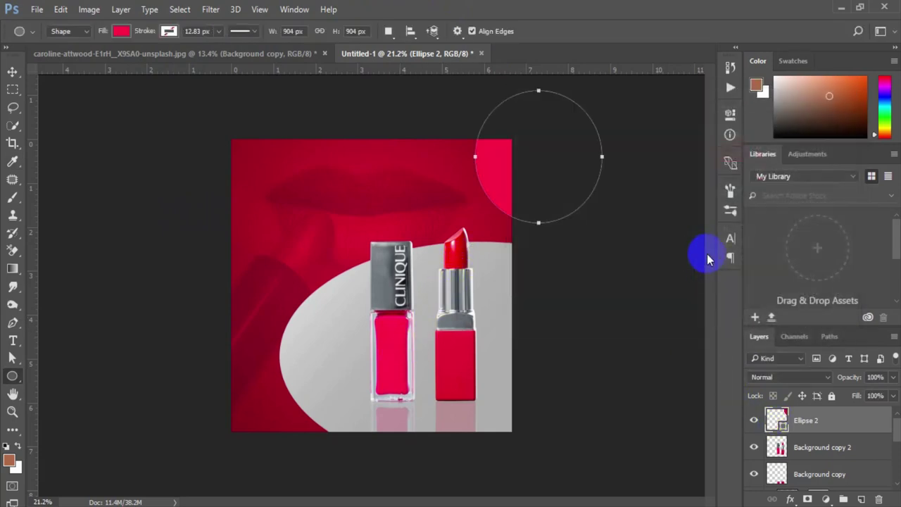
click(14, 71)
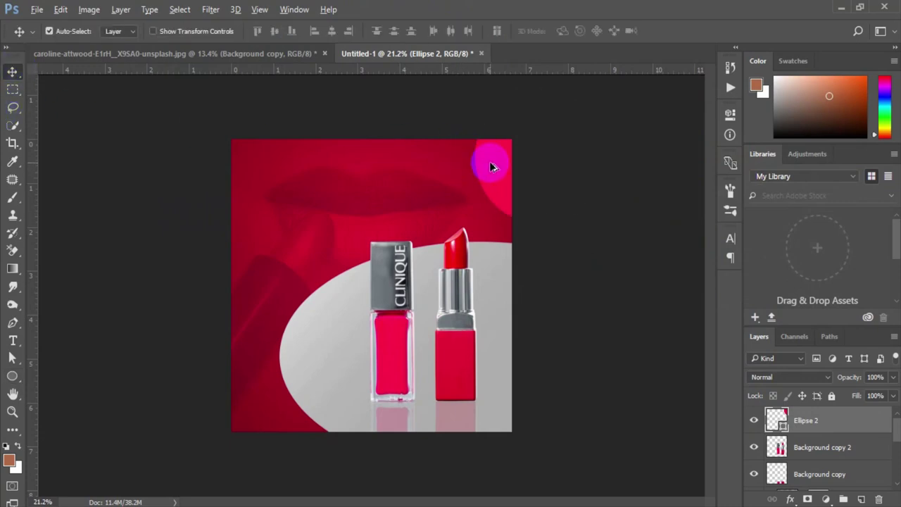
mouse_move(484, 171)
mouse_down()
mouse_move(160, 371)
mouse_move(144, 361)
mouse_move(148, 420)
mouse_move(147, 378)
mouse_move(155, 378)
mouse_up()
Duplicate the circle, recolour it lipstick red, and move it to the top-left corner.
key(ctrl+j)
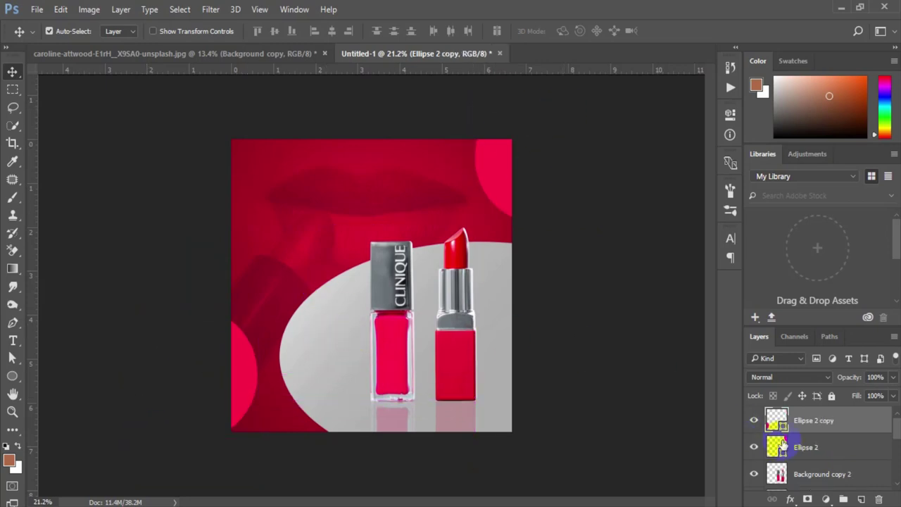
double_click(777, 420)
drag(466, 362, 467, 365)
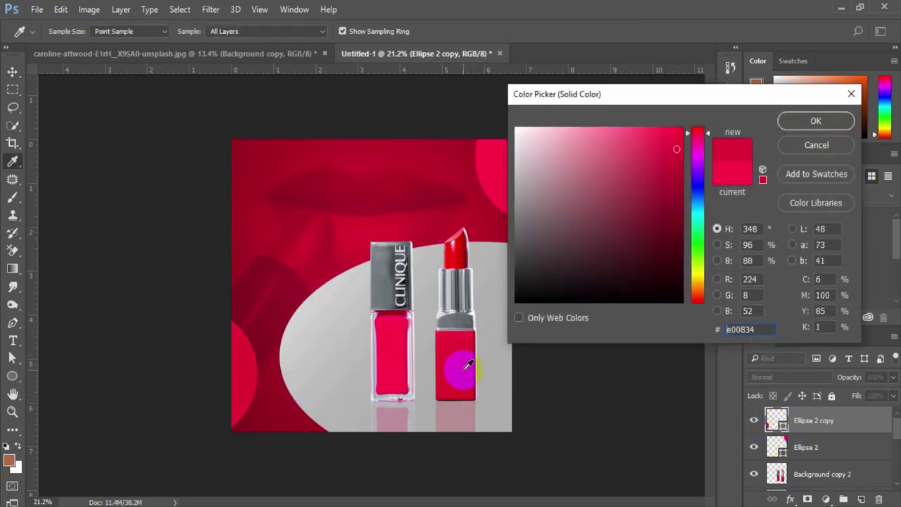
click(804, 123)
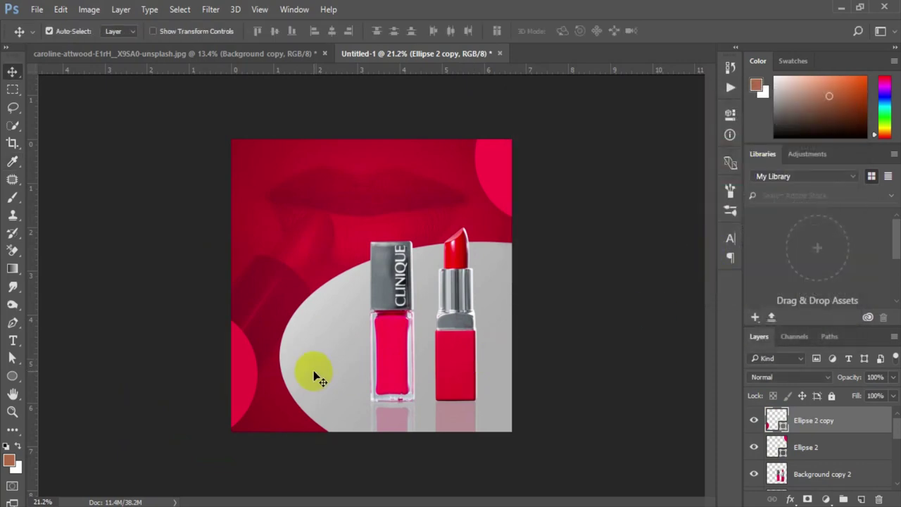
drag(239, 365, 261, 95)
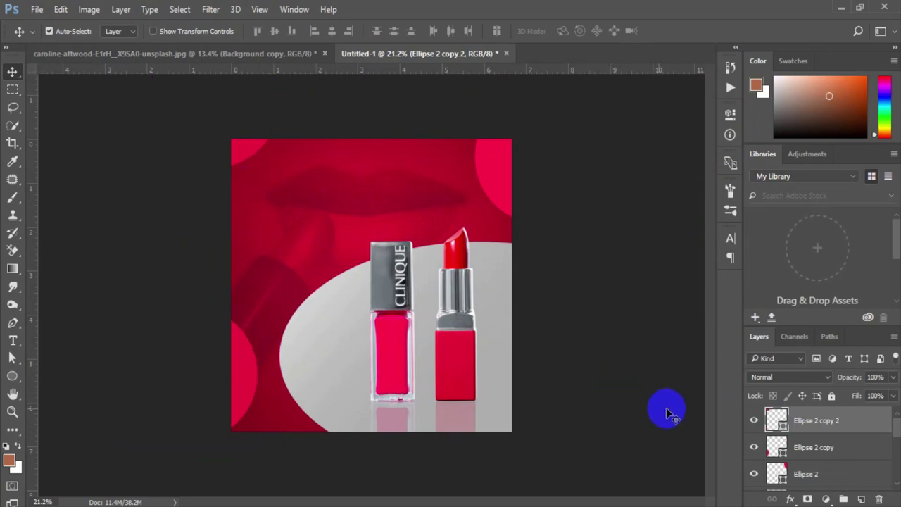
Recolour the newest circle copy with sampled lipstick red #ef0531.
click(777, 423)
double_click(777, 421)
click(454, 254)
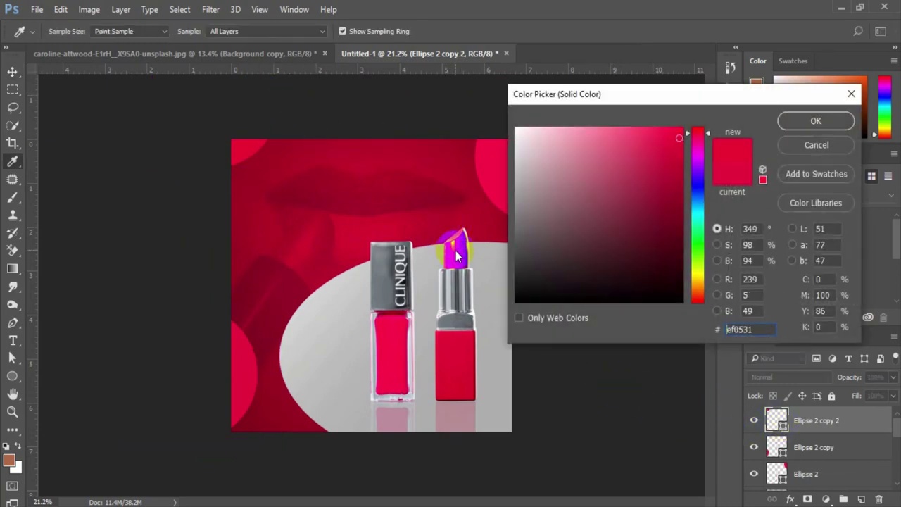
click(782, 124)
click(795, 119)
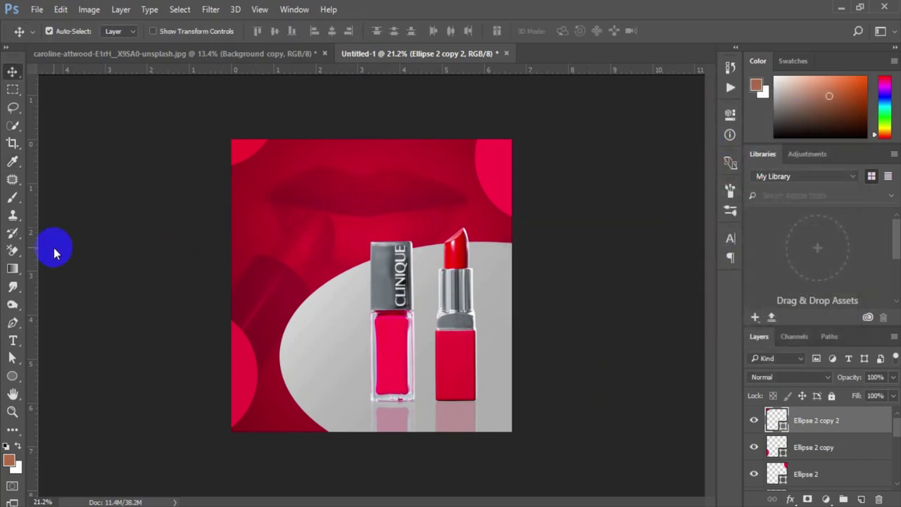
Zoom in and type 'Women' on the upper-left red background, then select the text.
click(12, 411)
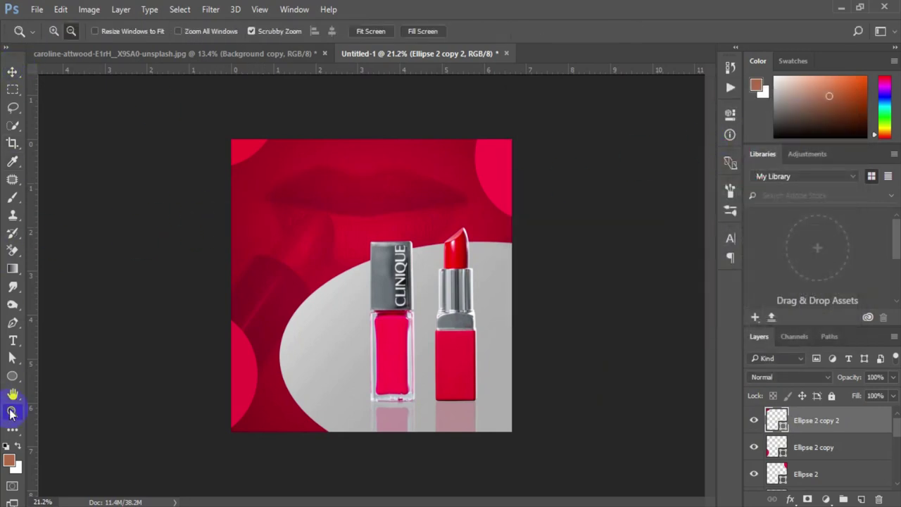
drag(350, 211, 375, 238)
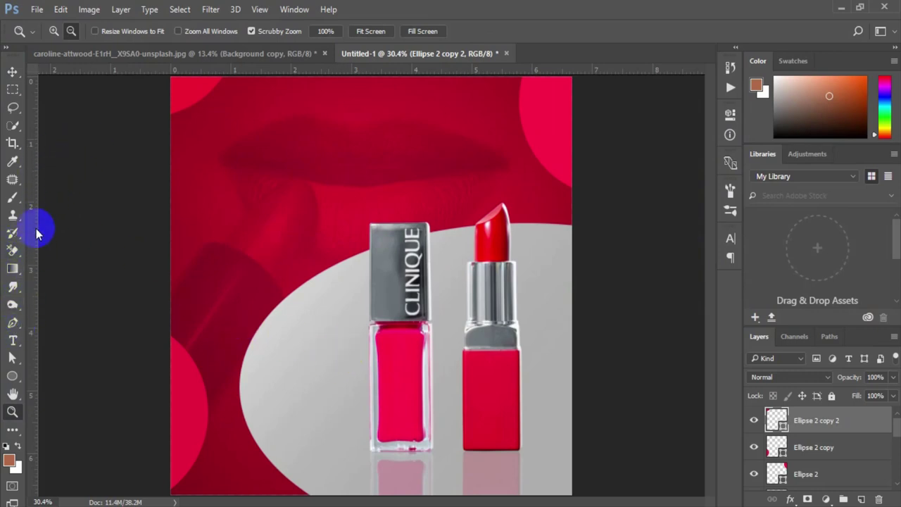
click(14, 341)
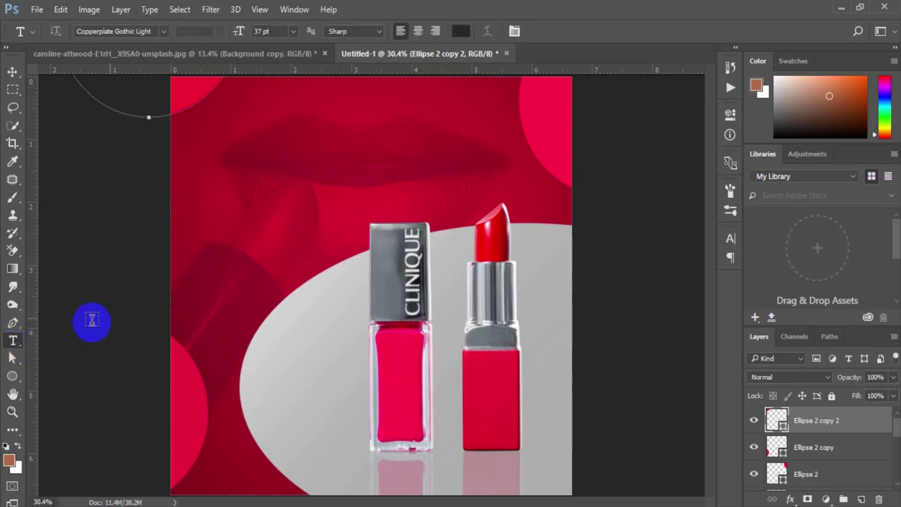
click(229, 192)
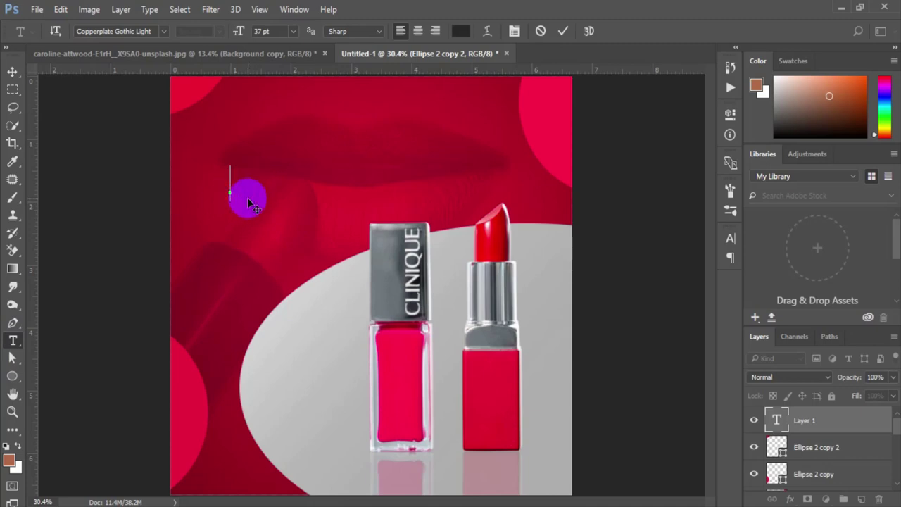
text(Wom)
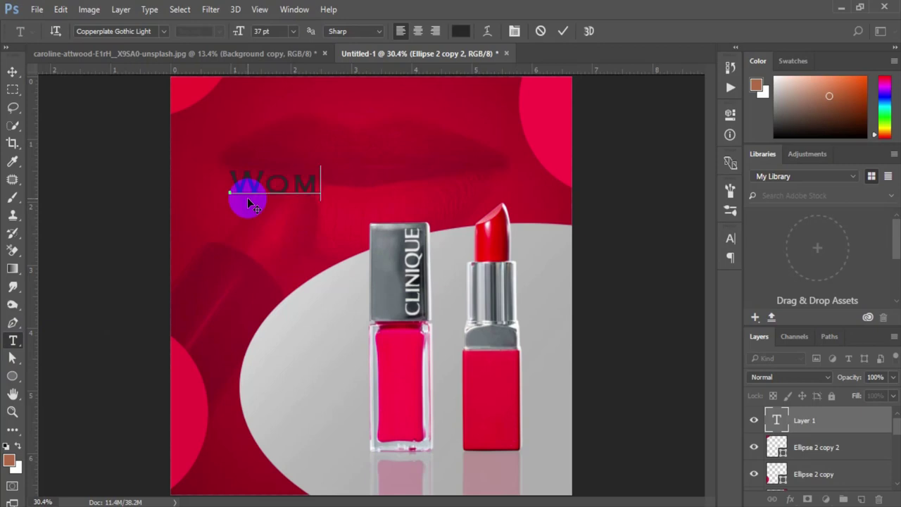
text(en)
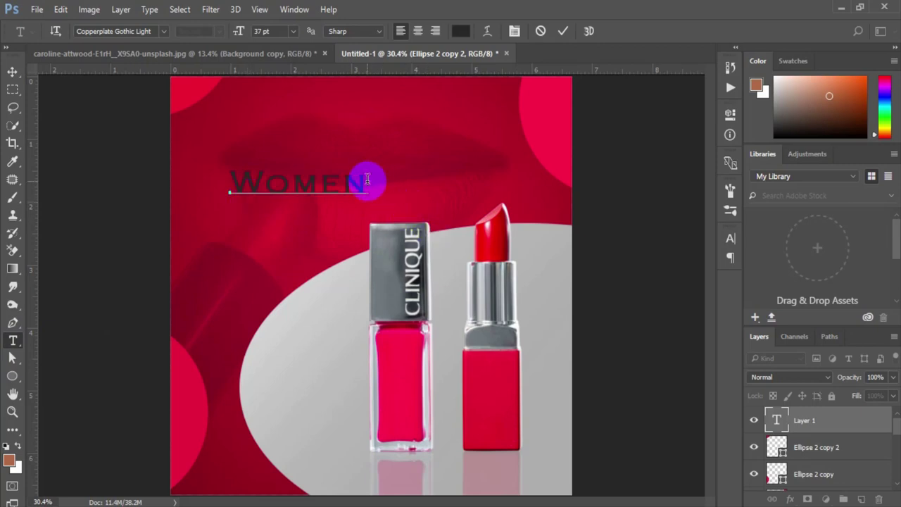
drag(366, 181, 183, 191)
click(120, 31)
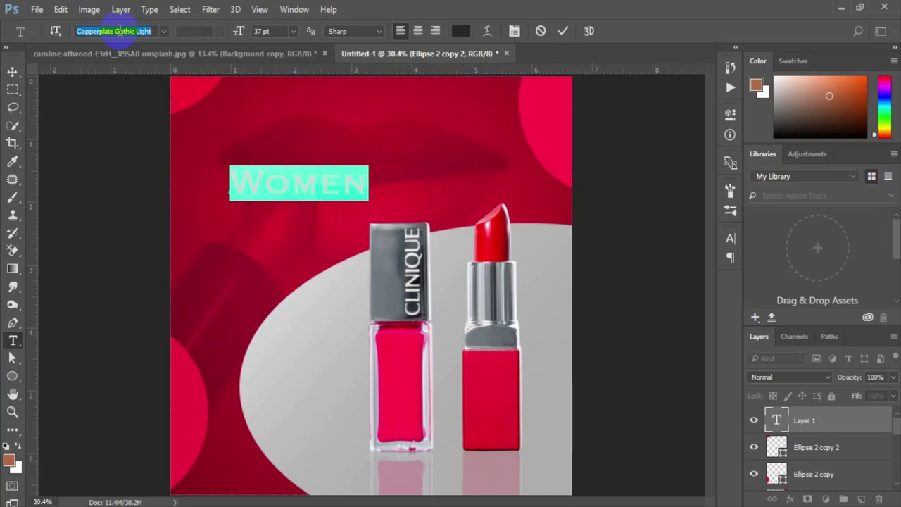
Set the Women text to white Brush Script MT.
text(bru)
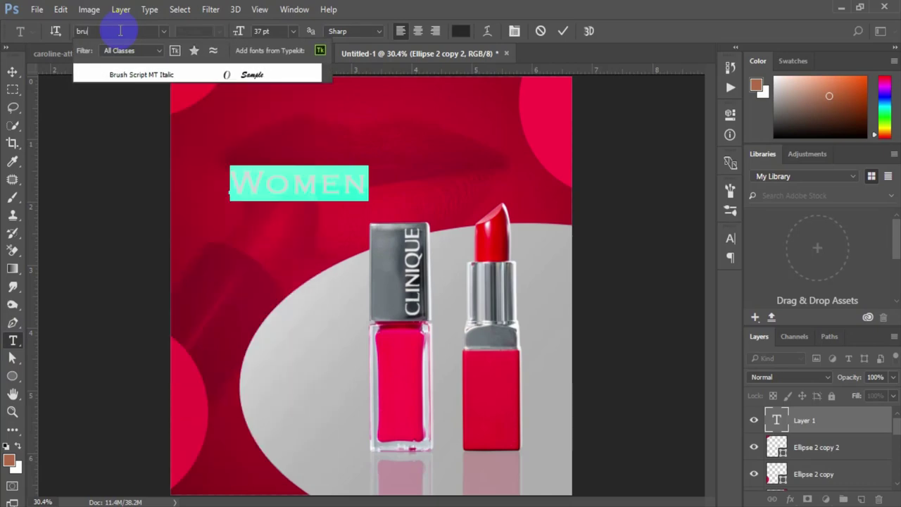
click(149, 74)
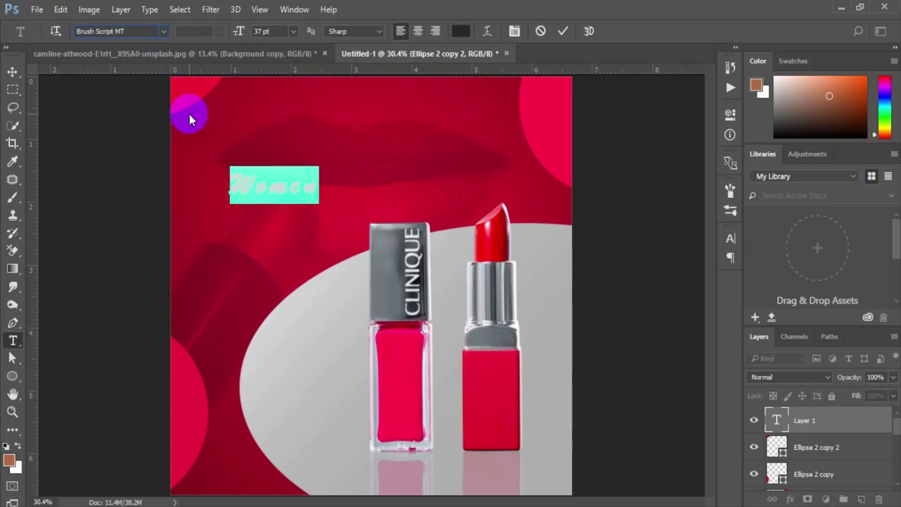
drag(321, 183, 162, 184)
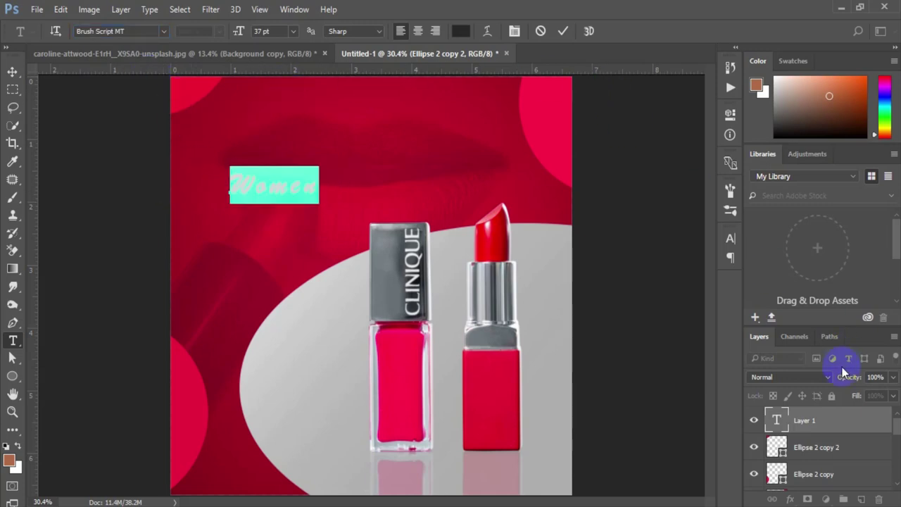
click(461, 31)
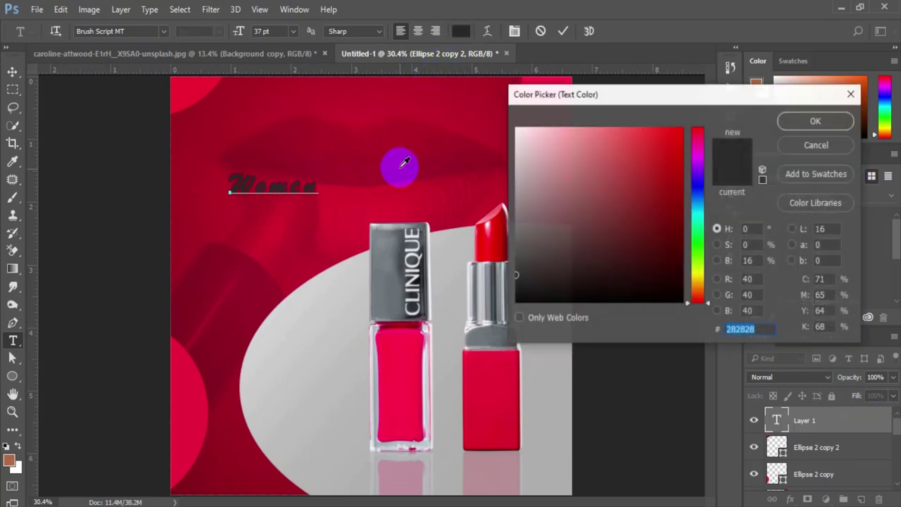
click(535, 147)
click(516, 128)
click(799, 121)
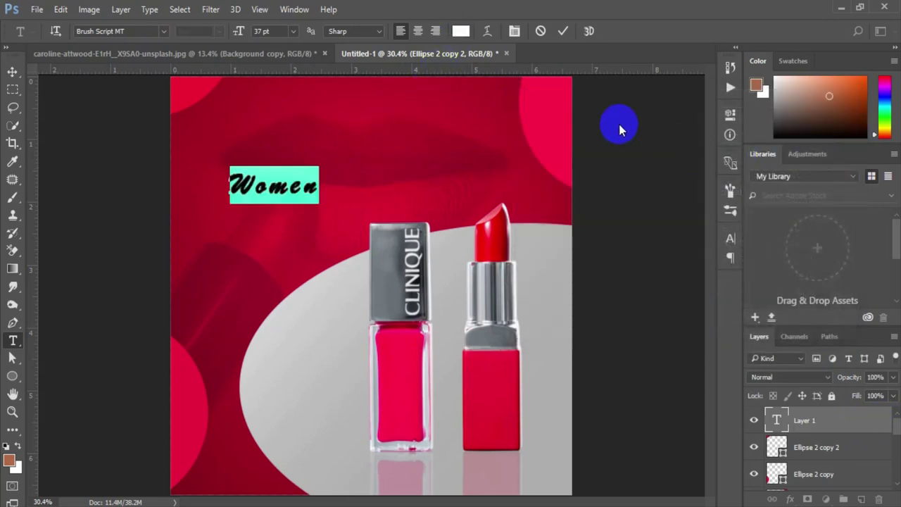
Reduce the Women tracking to 40 and commit the text.
click(731, 238)
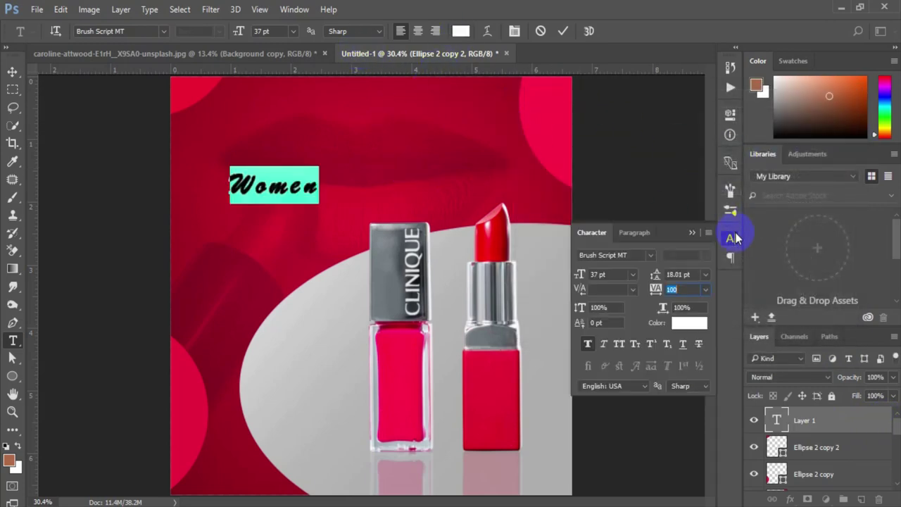
key(Down)
key(Down)
key(Down)
key(Down)
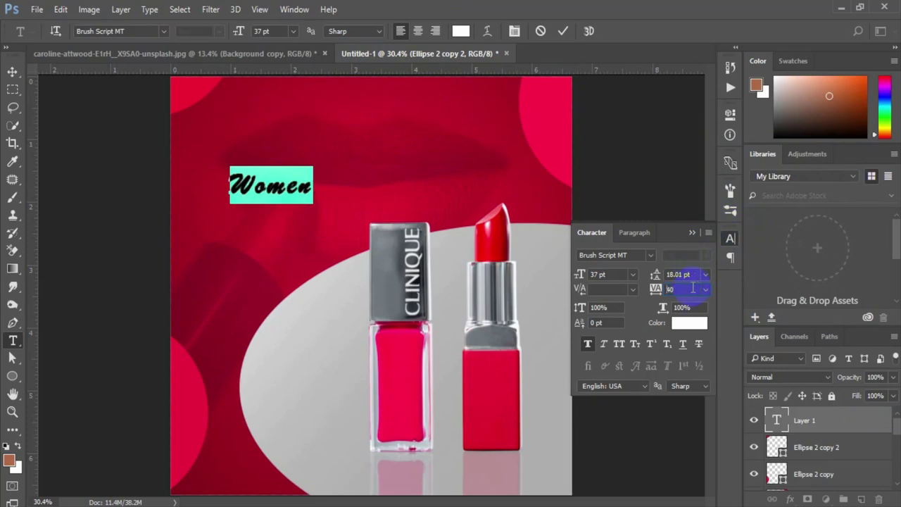
key(Down)
key(Down)
click(562, 31)
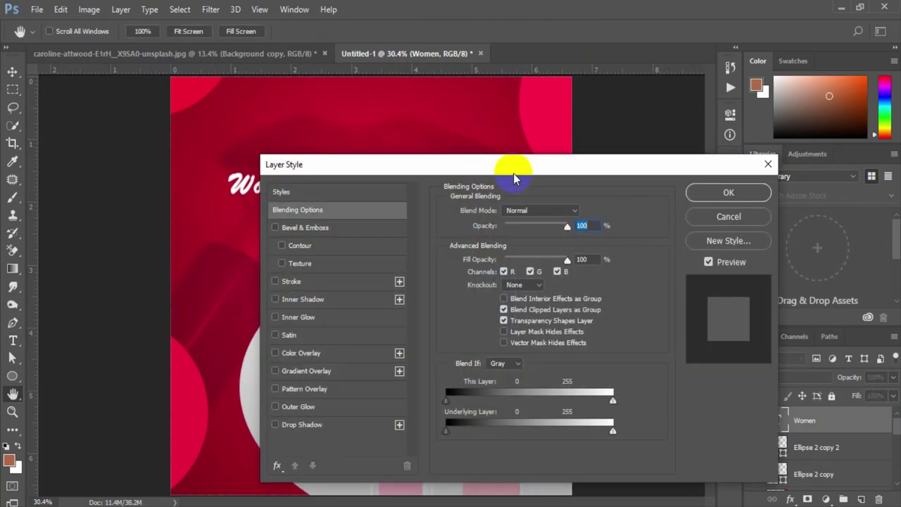
Give Women an outside pink #fd0078 stroke of about 17 px.
drag(514, 178, 721, 127)
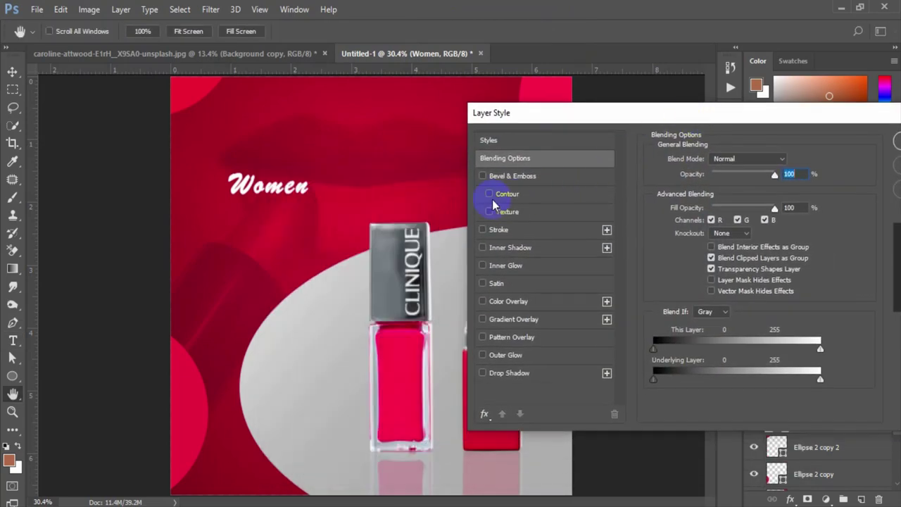
click(485, 231)
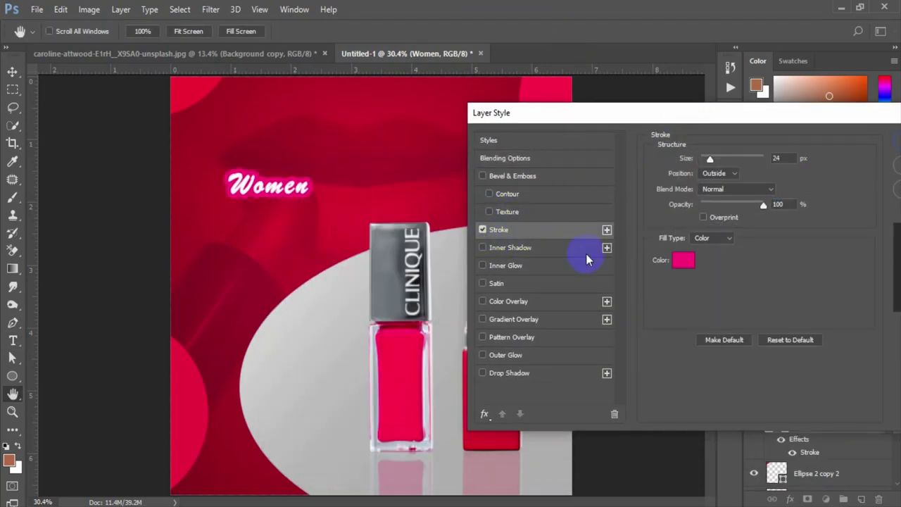
click(686, 262)
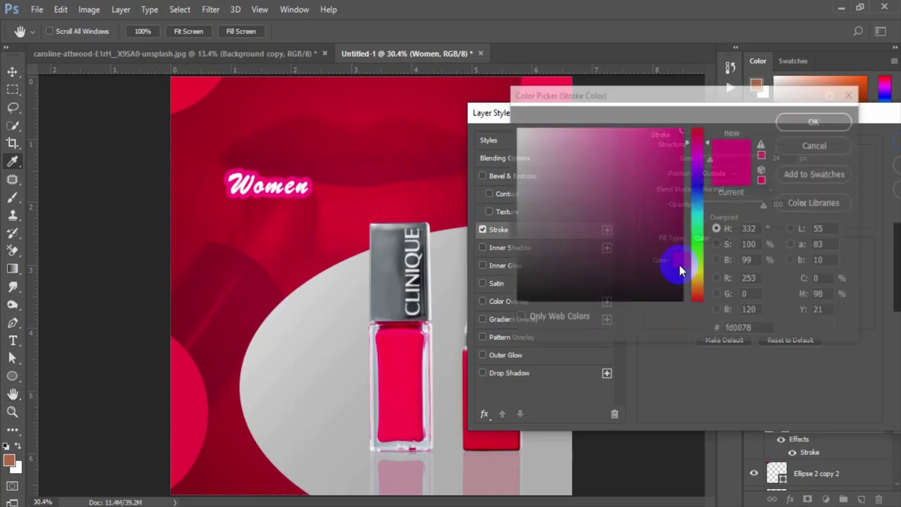
click(809, 118)
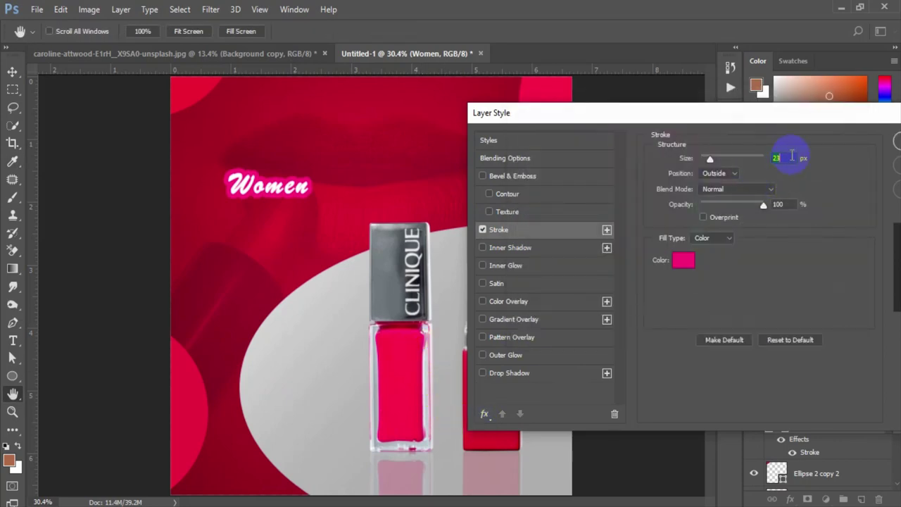
key(Down)
key(Down)
key(Down)
key(Down)
key(Down)
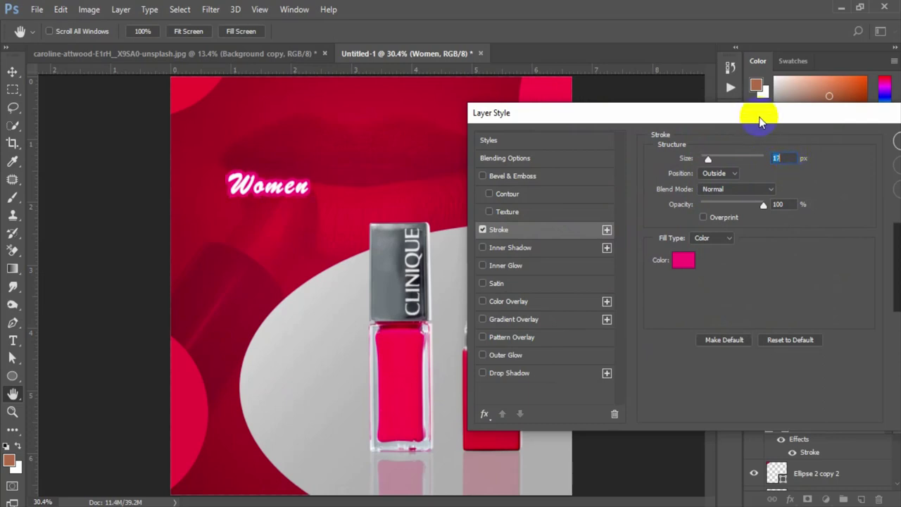
drag(760, 121, 558, 155)
click(741, 173)
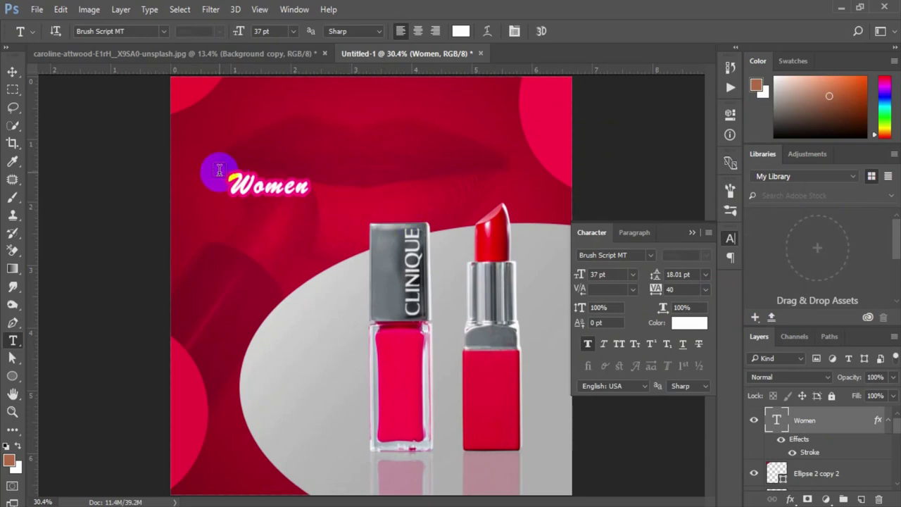
Enlarge Women to 42.22 pt, tilt it about -4.7°, and move it top-left.
click(12, 71)
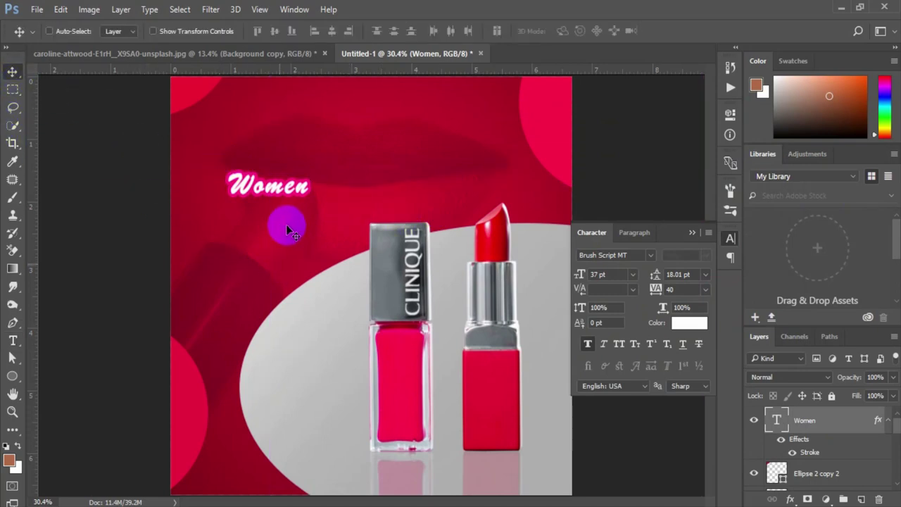
key(ctrl+t)
drag(308, 203, 338, 216)
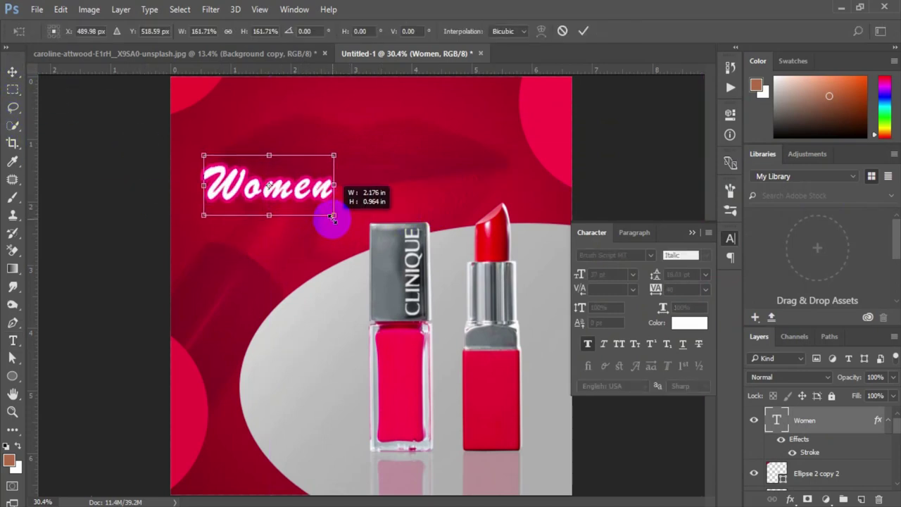
drag(366, 178, 364, 166)
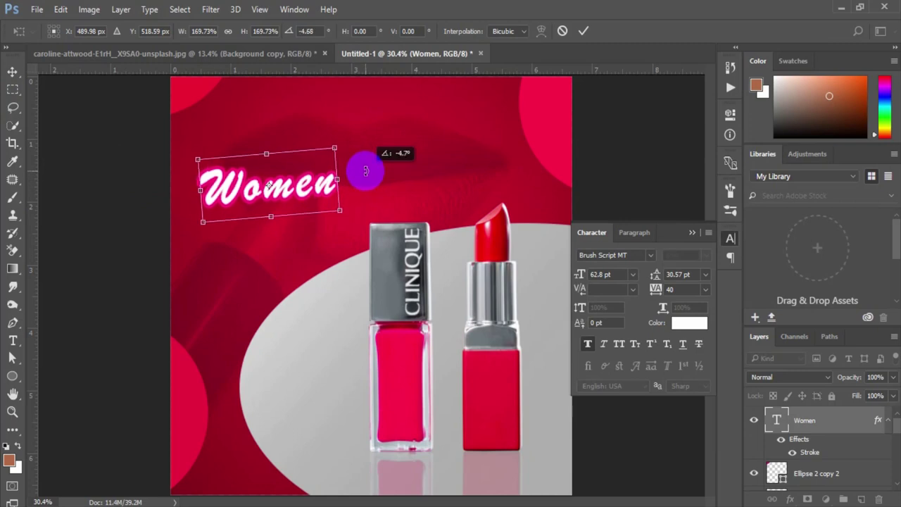
mouse_move(333, 210)
mouse_down()
mouse_move(314, 202)
mouse_move(278, 151)
mouse_up()
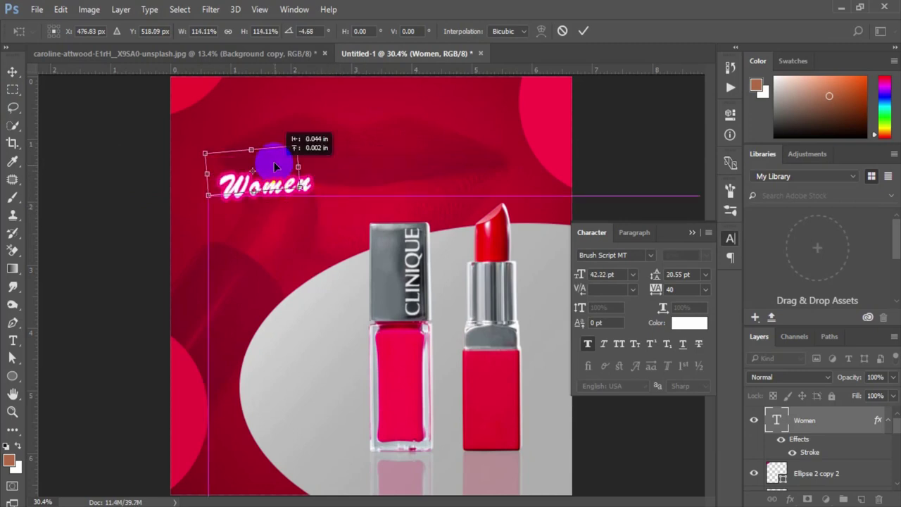
double_click(262, 175)
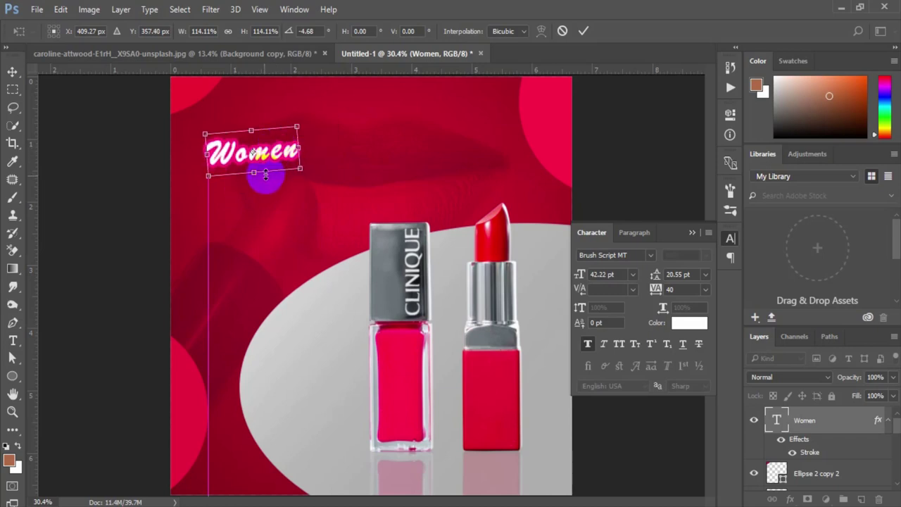
click(12, 339)
click(217, 197)
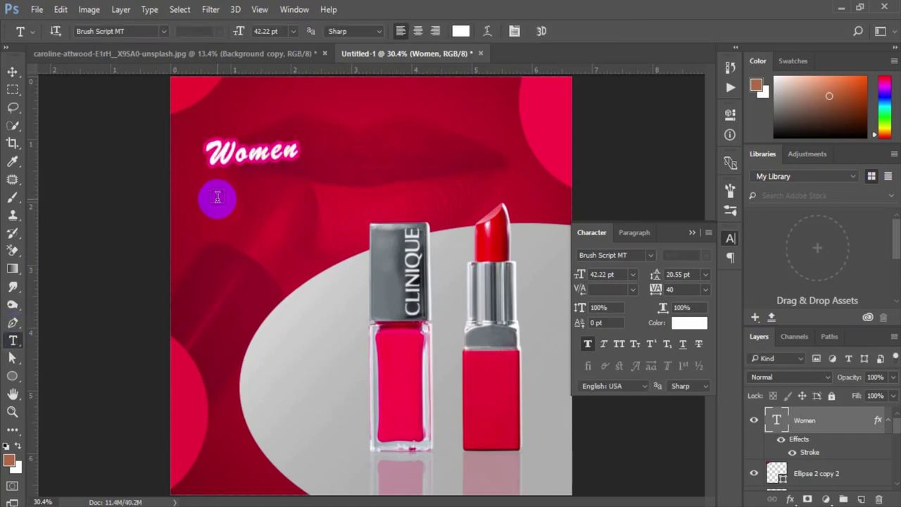
Type 'Lipstik Brand' and set it in the Castellar font.
text(L)
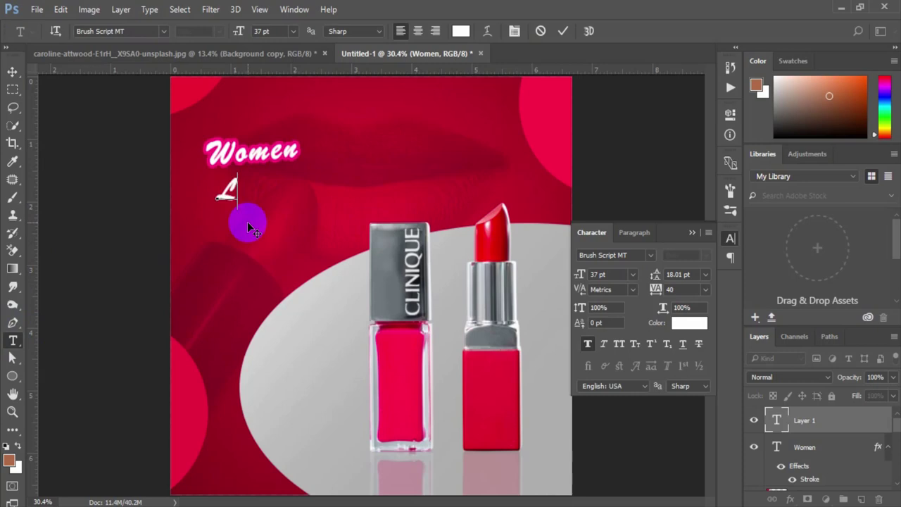
text(ips)
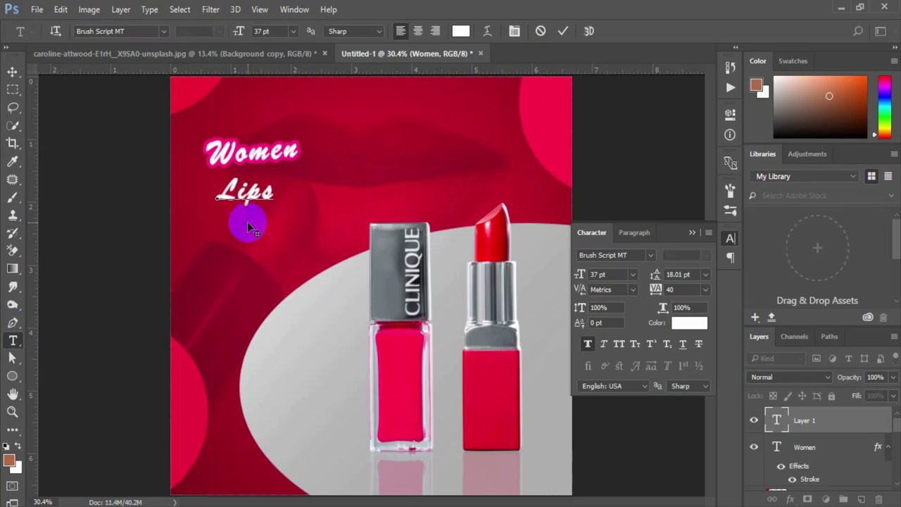
text(tik )
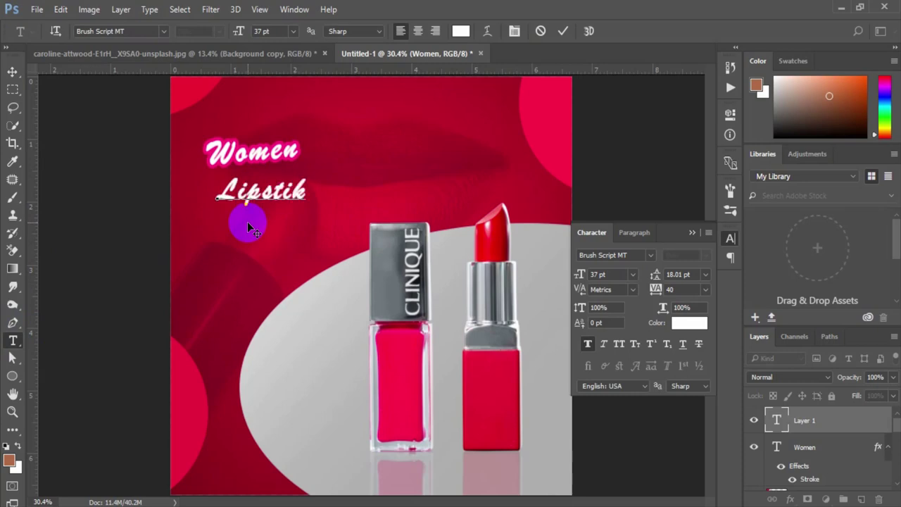
text(Brand)
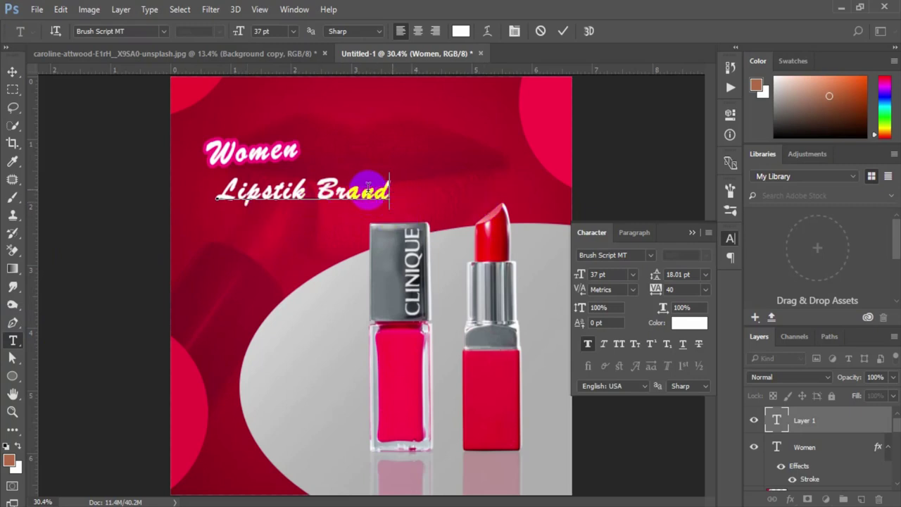
drag(391, 192, 215, 193)
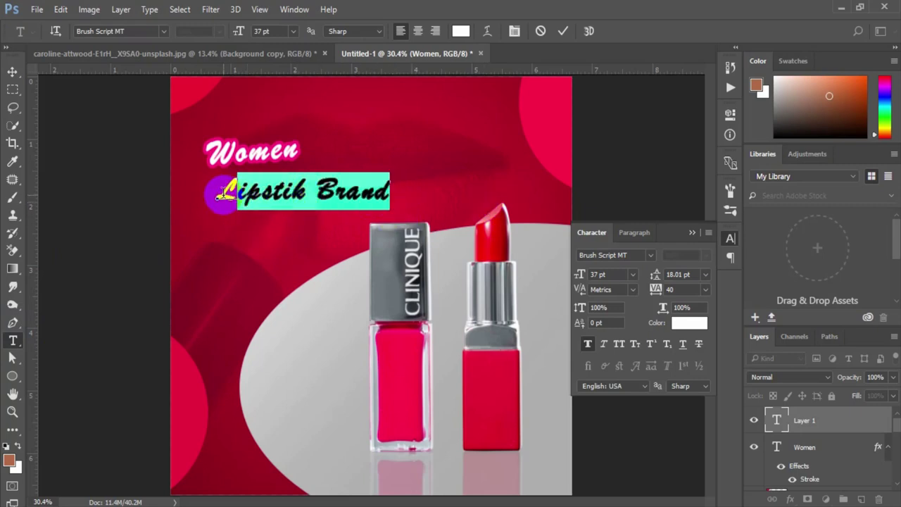
click(135, 32)
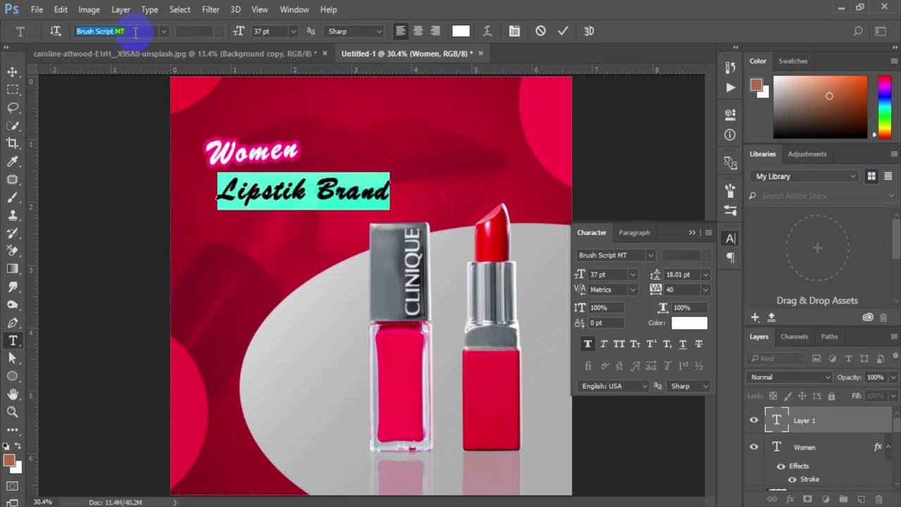
text(cast)
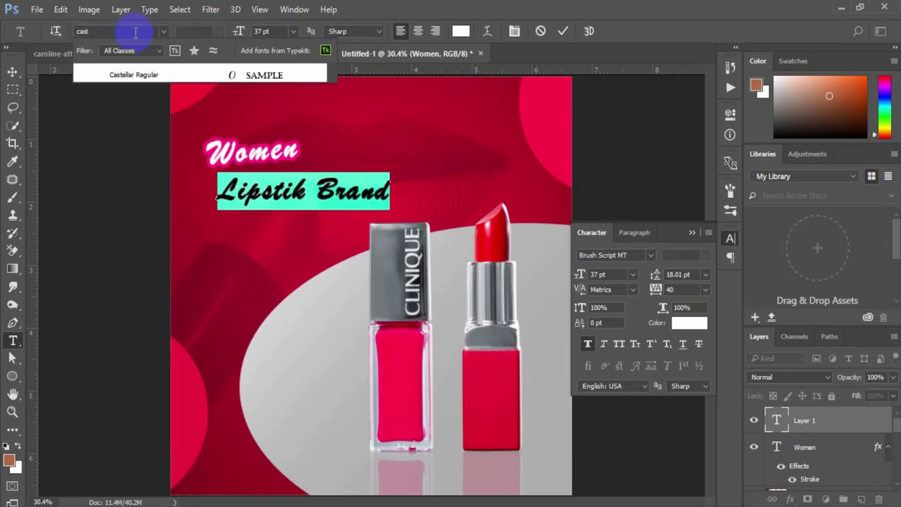
click(139, 73)
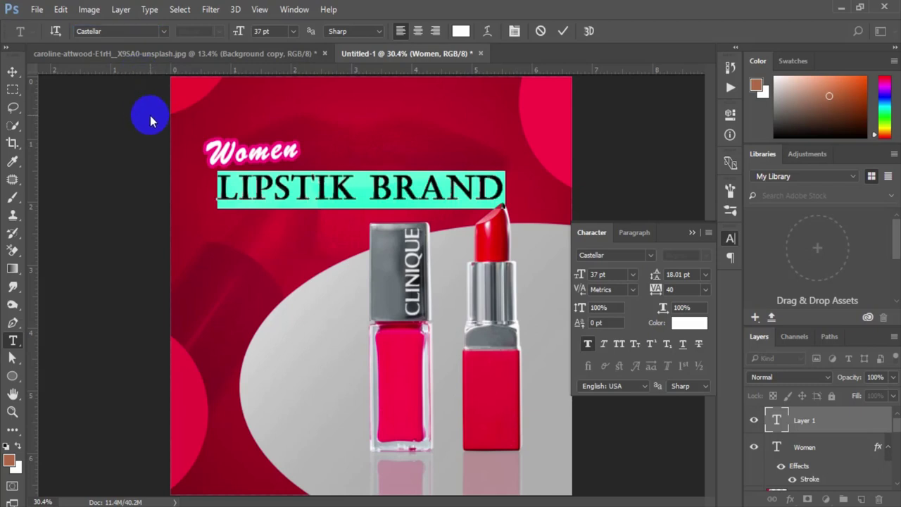
Reduce the LIPSTIK BRAND headline to 35 pt and commit the text.
click(258, 187)
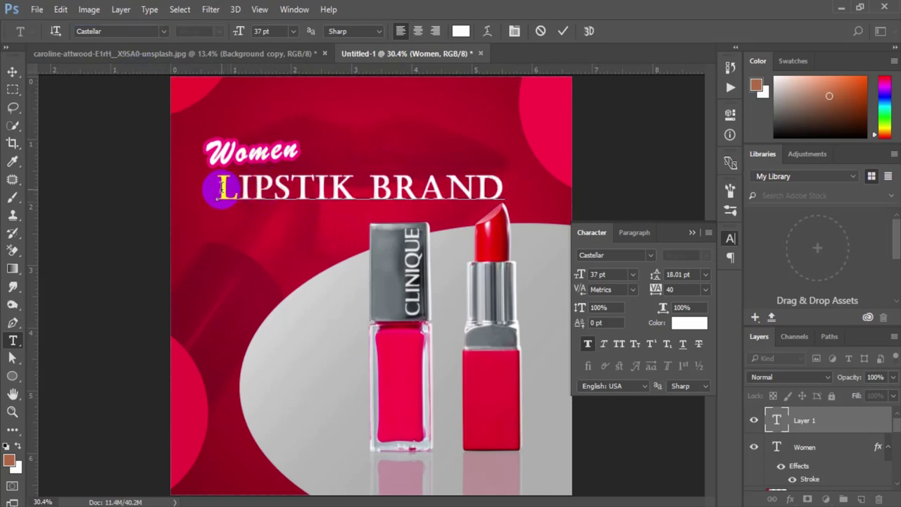
drag(211, 191, 516, 200)
click(284, 31)
key(Down)
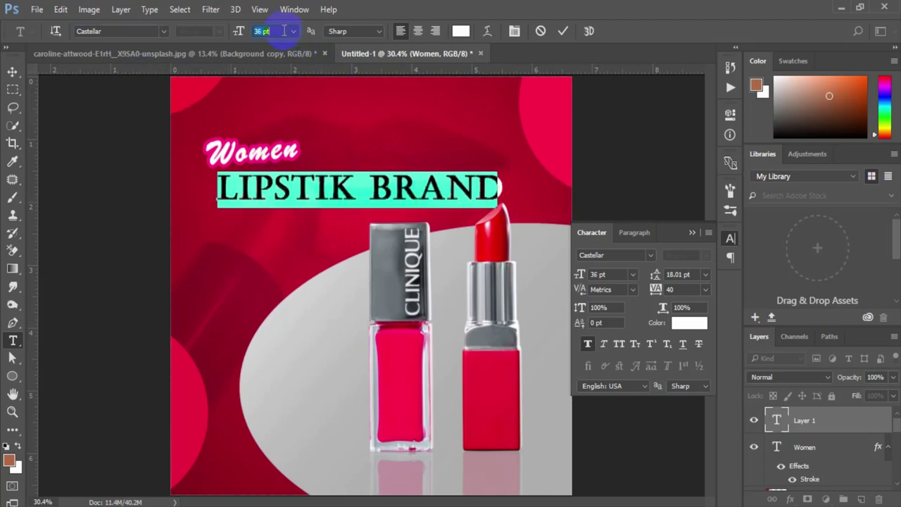
key(Down)
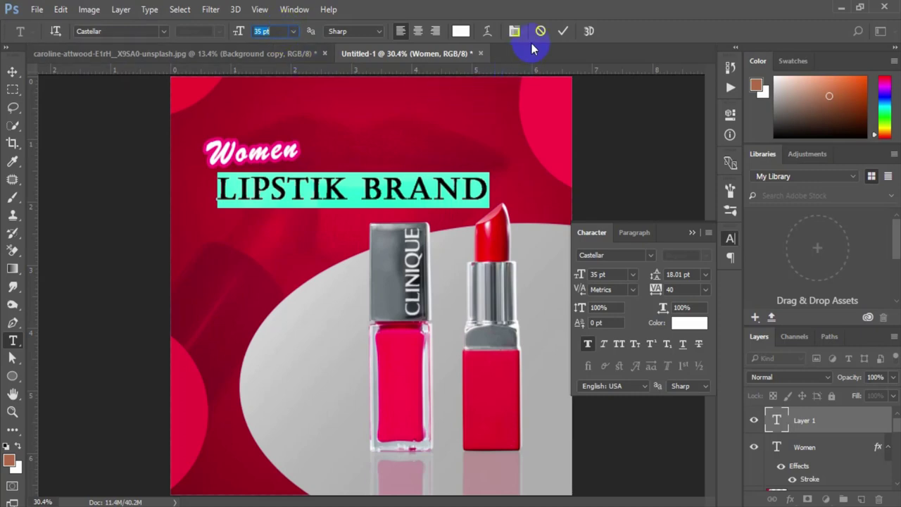
click(563, 32)
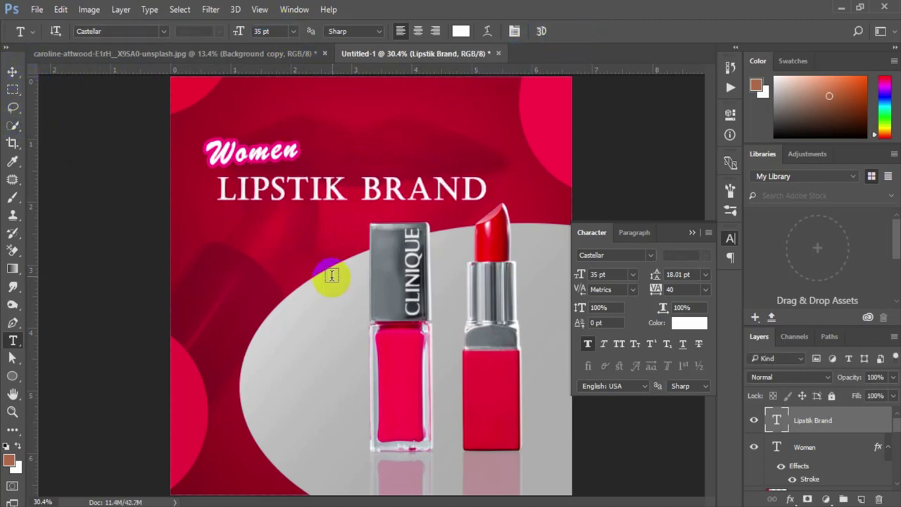
Move the Women and LIPSTIK BRAND layers down slightly together.
shift+click(818, 448)
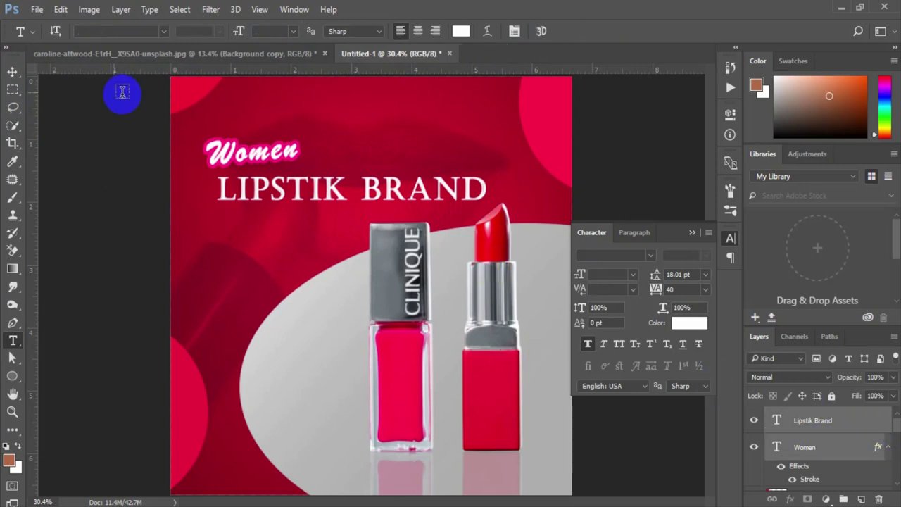
click(12, 71)
mouse_move(257, 196)
mouse_down()
mouse_move(263, 214)
mouse_move(236, 204)
mouse_up()
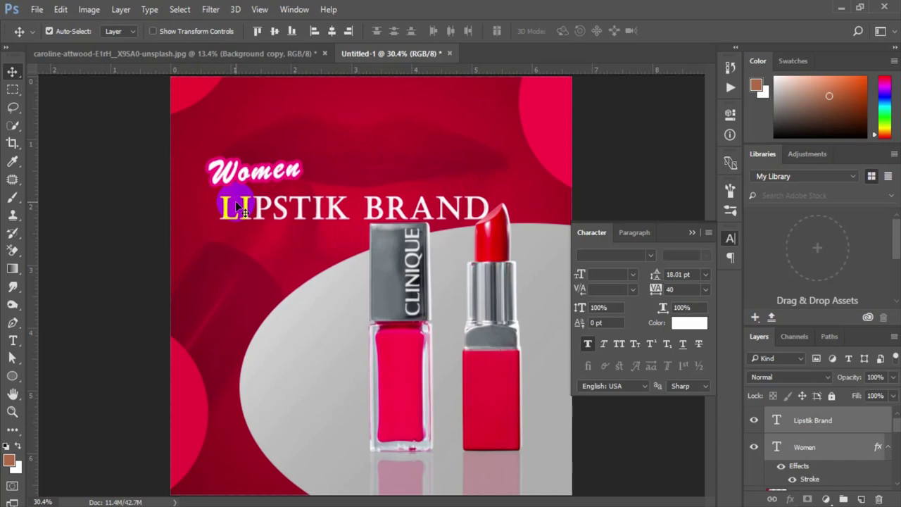
Try the headline at 33 pt, then restore it to 35 pt and commit.
click(845, 430)
key(t)
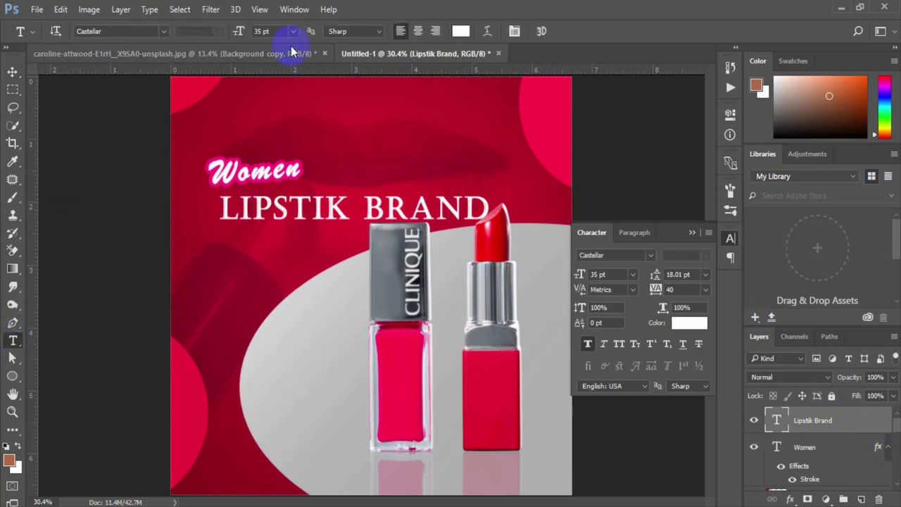
click(283, 31)
key(Down)
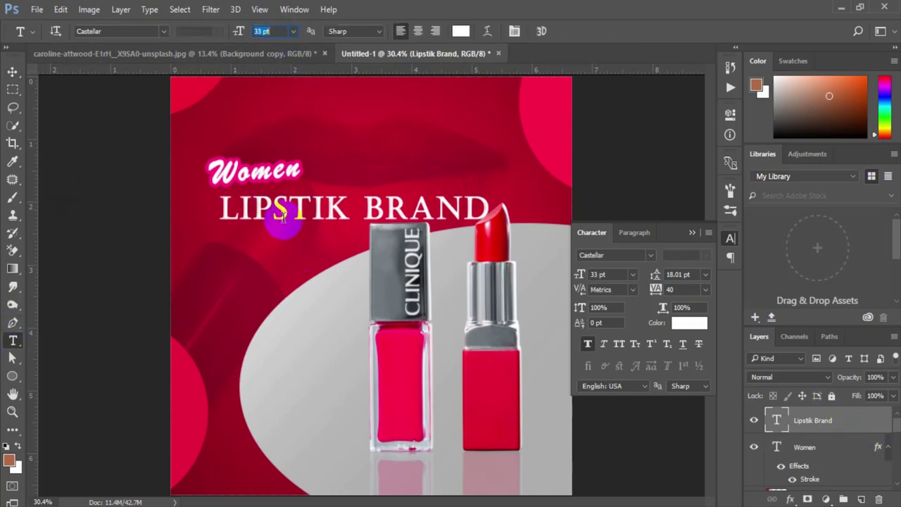
click(220, 210)
drag(220, 210, 489, 199)
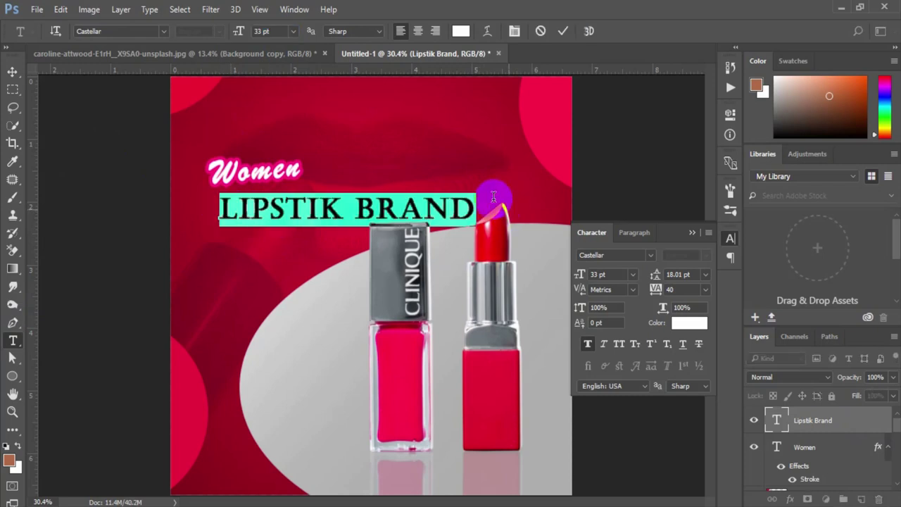
click(280, 31)
key(Up)
key(Up)
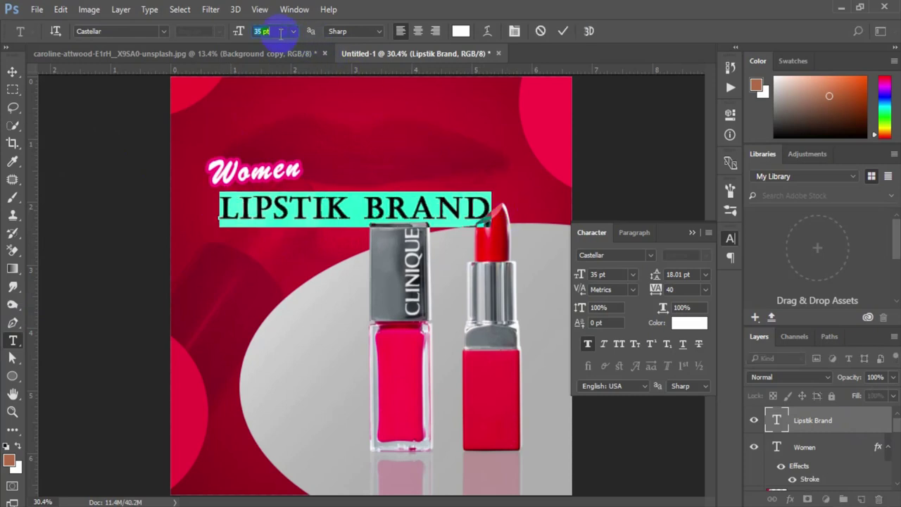
click(563, 32)
click(12, 71)
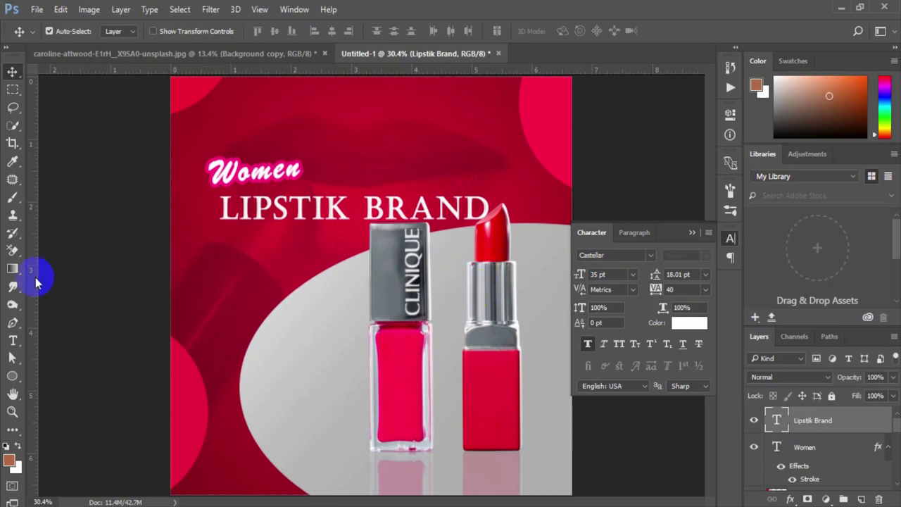
Add a 'Brand Tagline' text line below the headline in Copperplate Gothic Light.
click(13, 340)
click(231, 246)
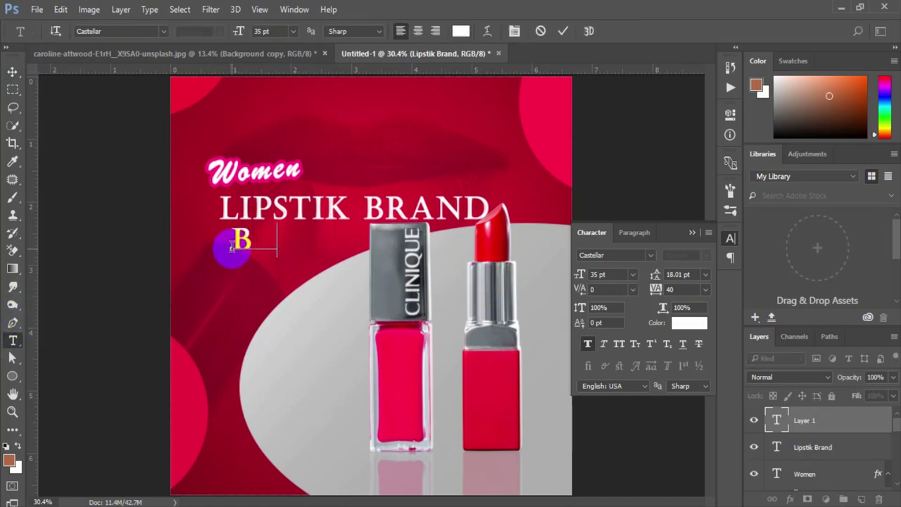
text(RAND T)
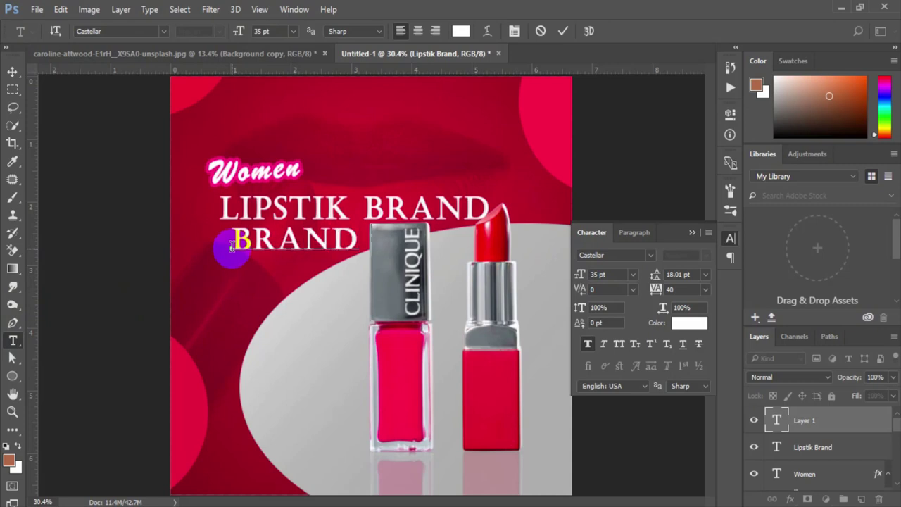
text(AGL)
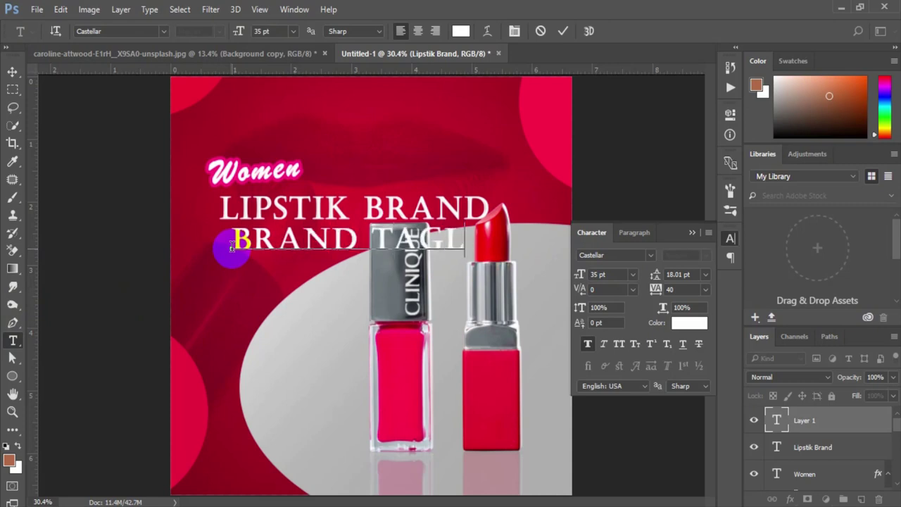
text(INE)
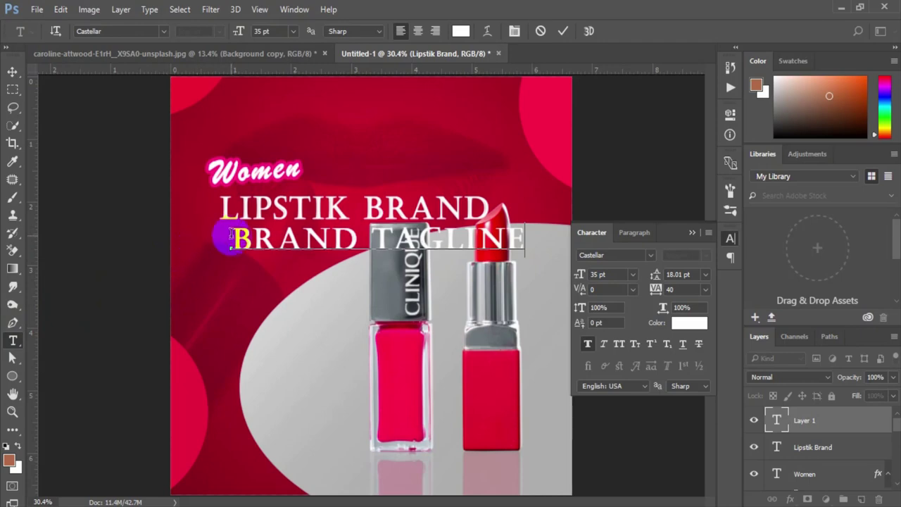
drag(226, 239, 612, 234)
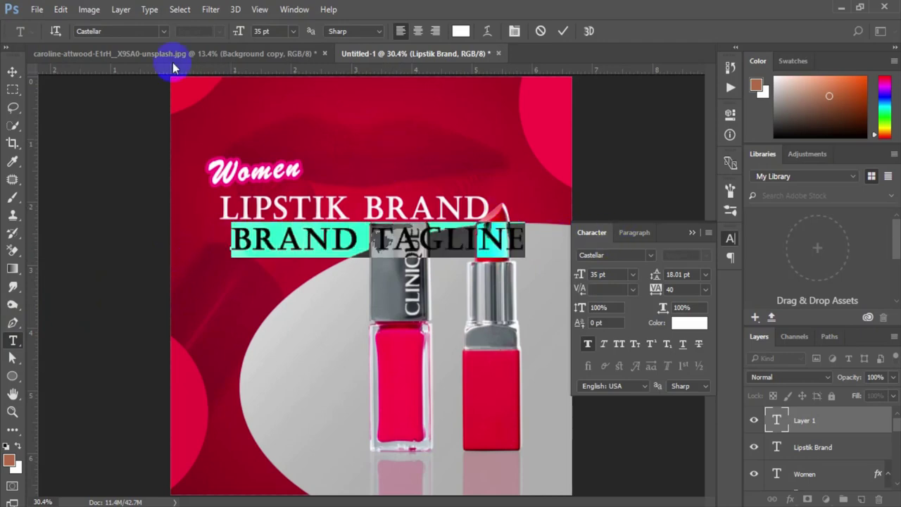
text(c)
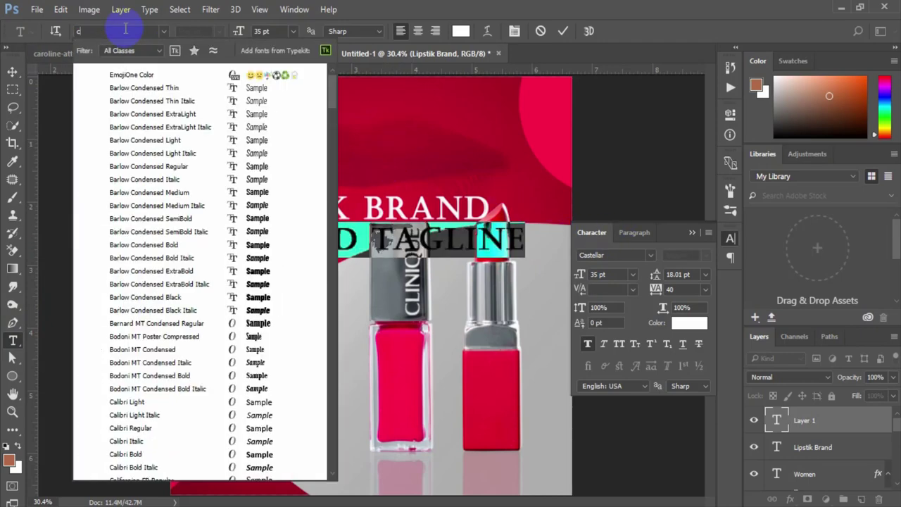
text(opl)
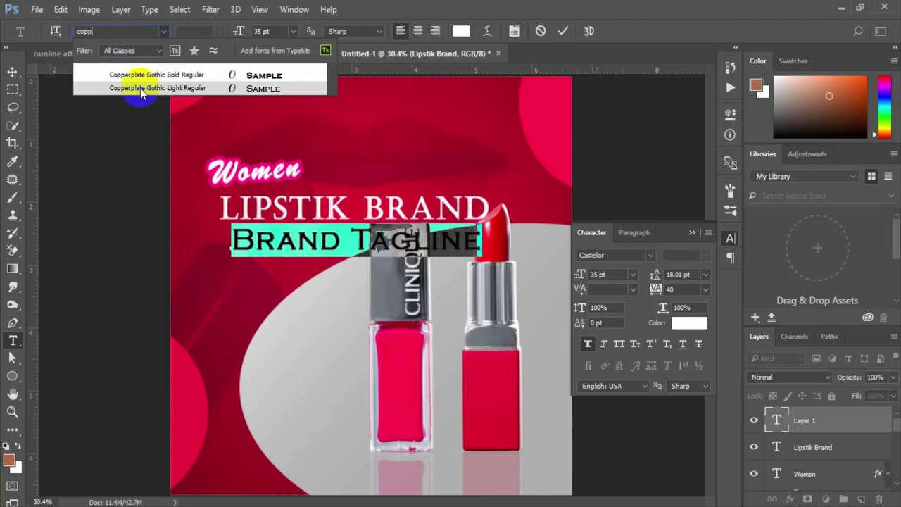
click(163, 88)
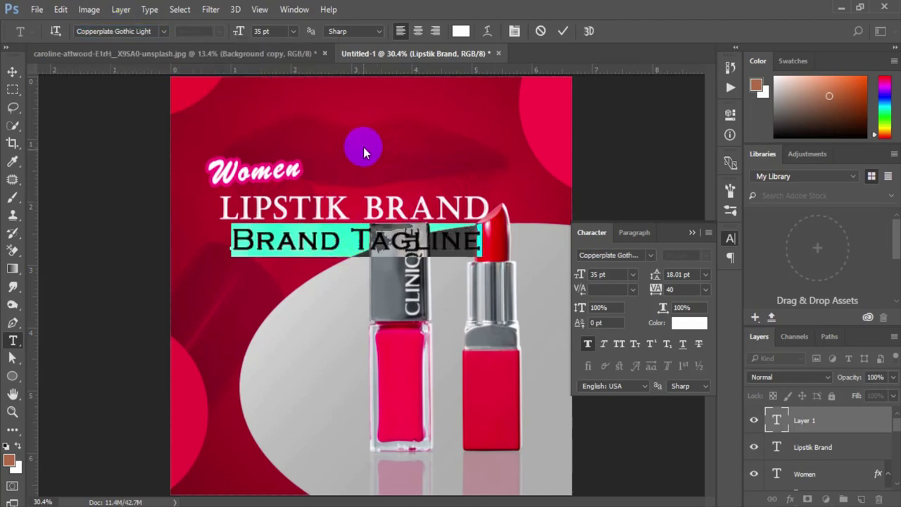
Shrink the tagline to 13 pt and widen its letter spacing.
click(292, 31)
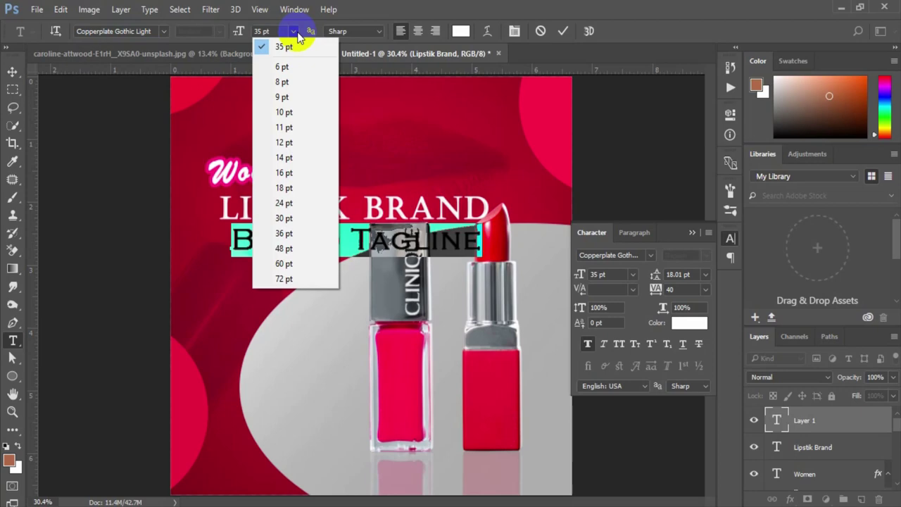
click(288, 194)
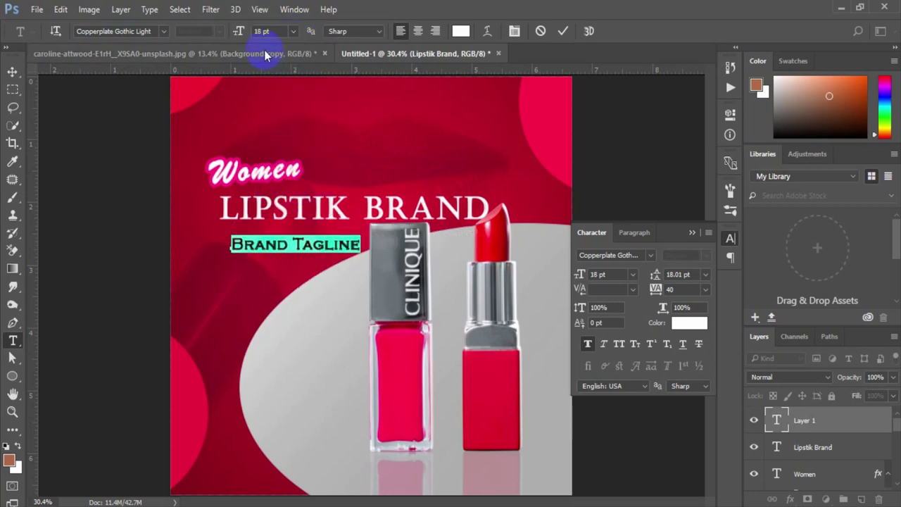
click(292, 31)
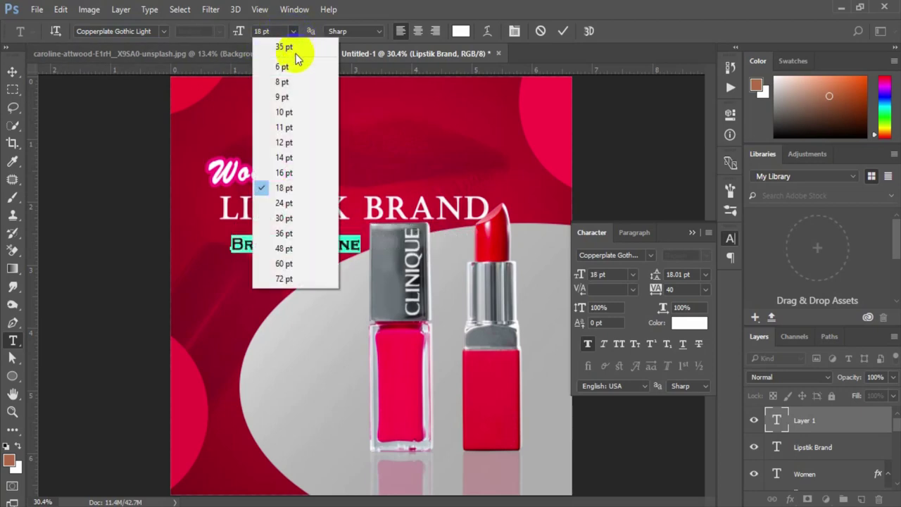
click(283, 158)
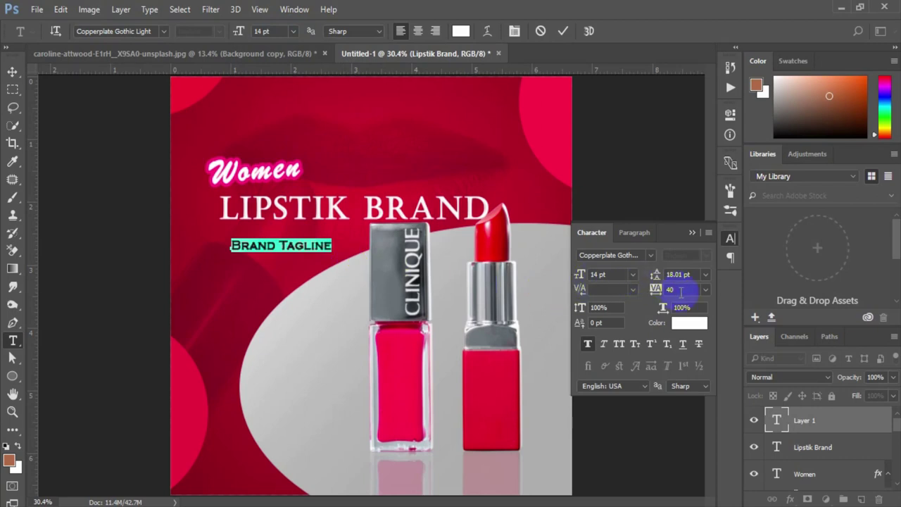
key(Up)
key(Up)
key(Up)
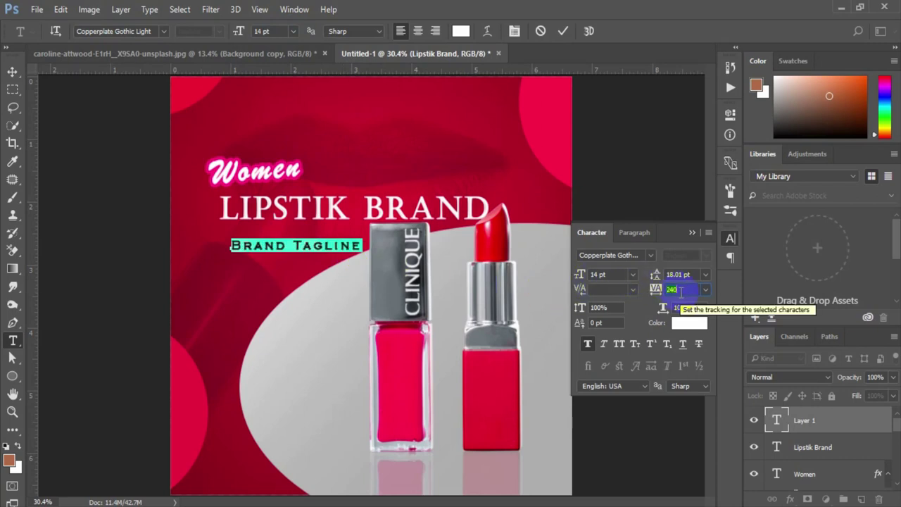
key(Up)
key(Up)
key(Up)
key(Up)
key(Up)
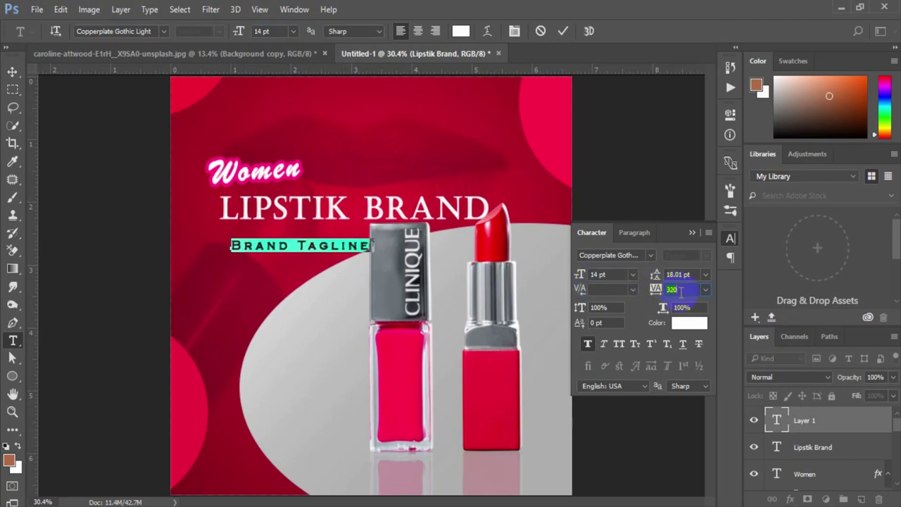
key(Up)
key(Up)
key(Up)
key(Up)
key(Up)
key(Up)
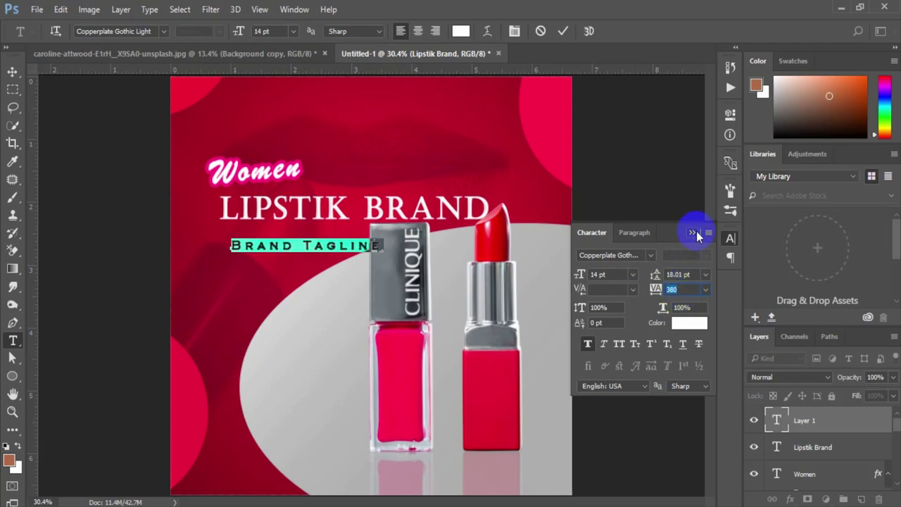
click(694, 234)
click(273, 31)
key(Down)
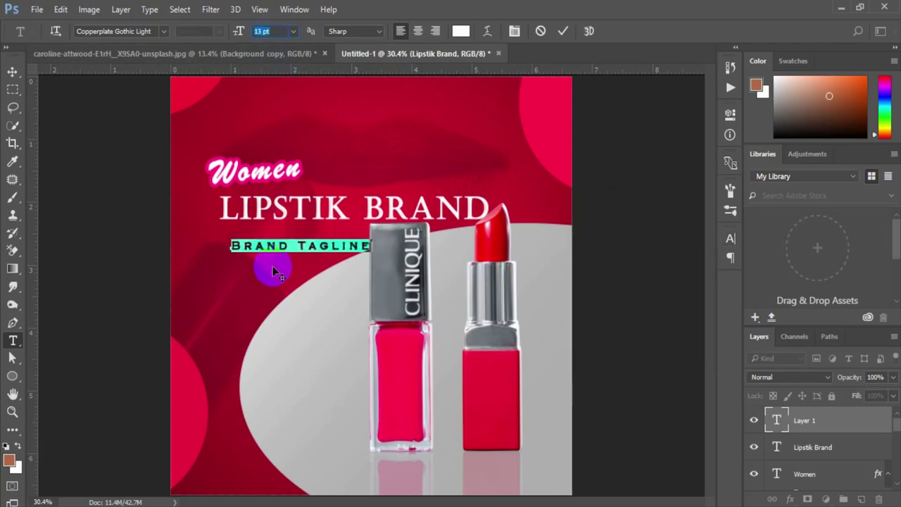
Move the tagline under LIPSTIK BRAND, set tracking to 440 and commit.
drag(271, 270, 259, 260)
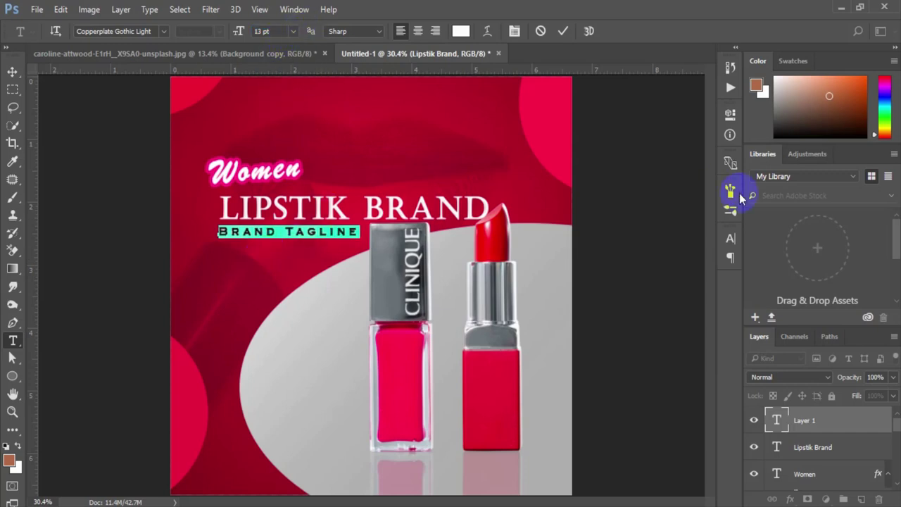
click(730, 239)
click(686, 274)
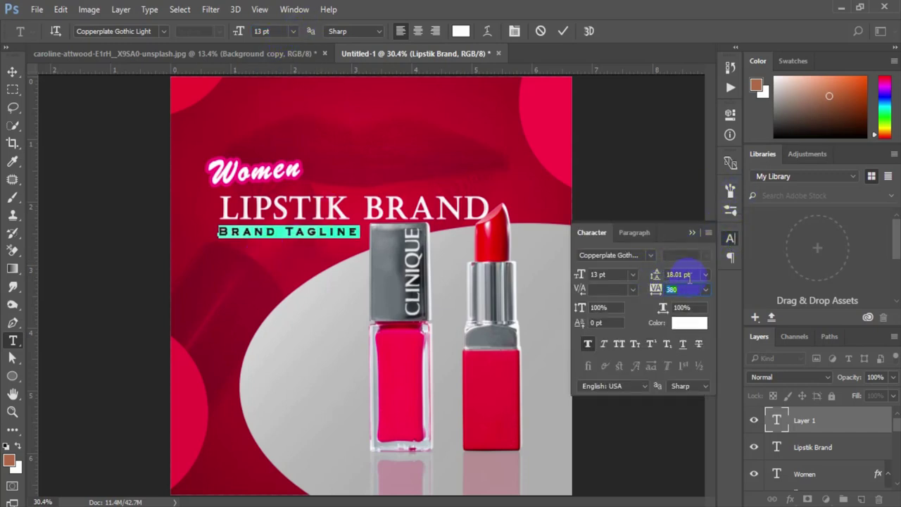
key(Up)
key(Up)
key(Up)
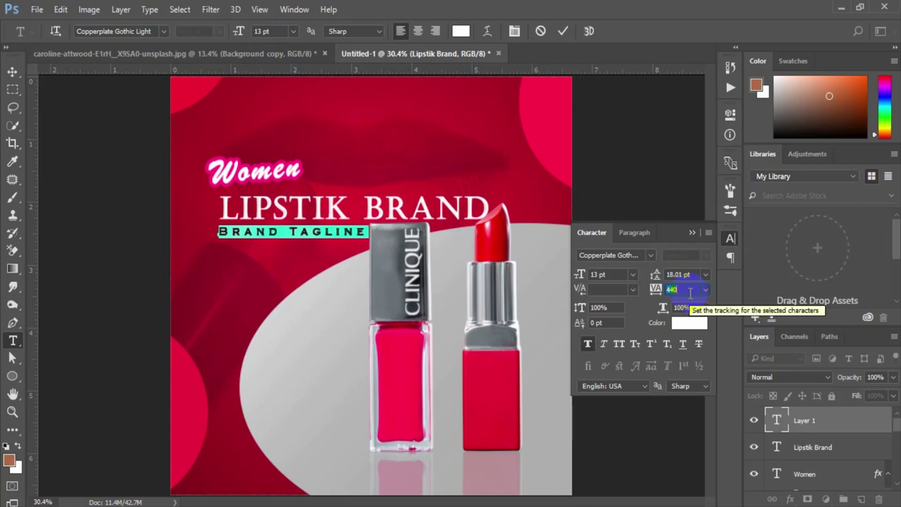
click(563, 30)
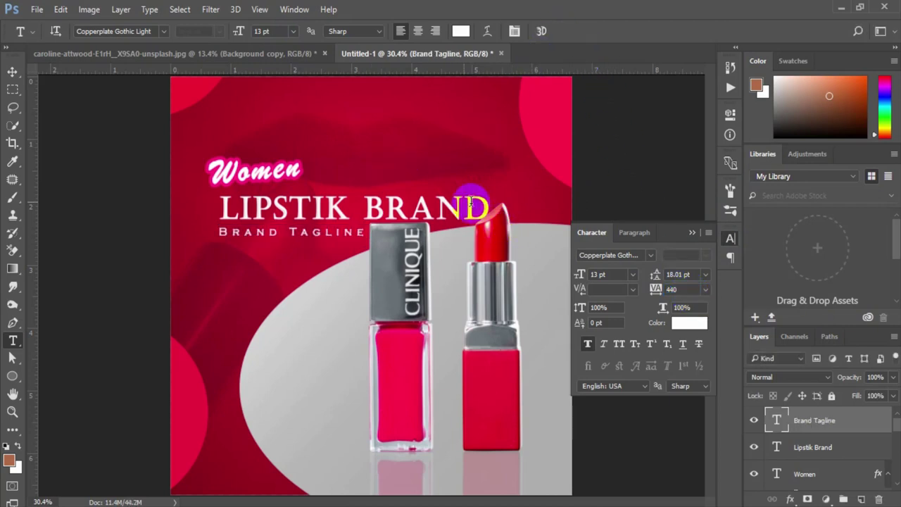
Select all three text layers and align their left edges.
click(12, 71)
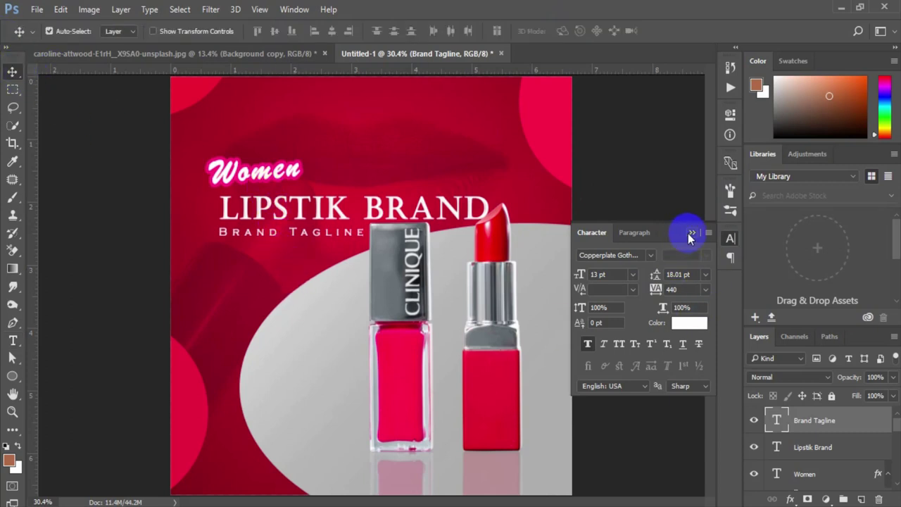
click(692, 232)
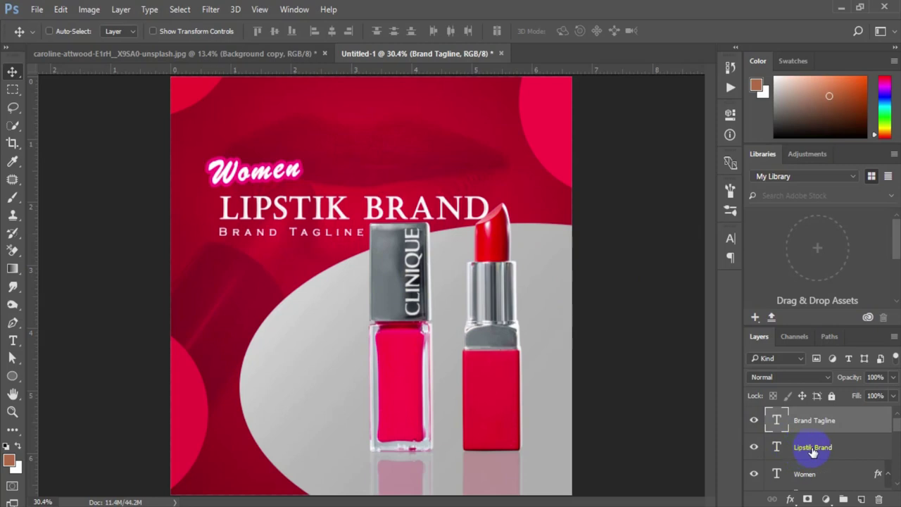
drag(812, 453, 786, 453)
shift+click(804, 474)
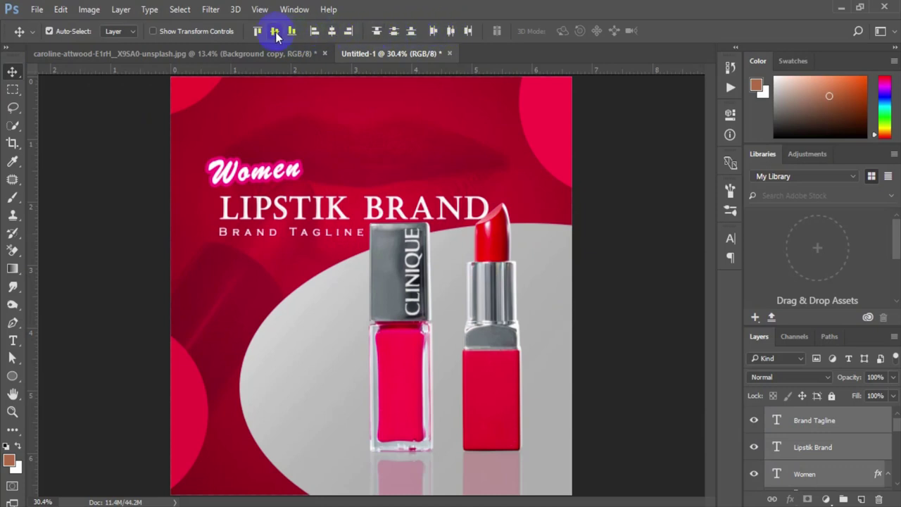
click(313, 35)
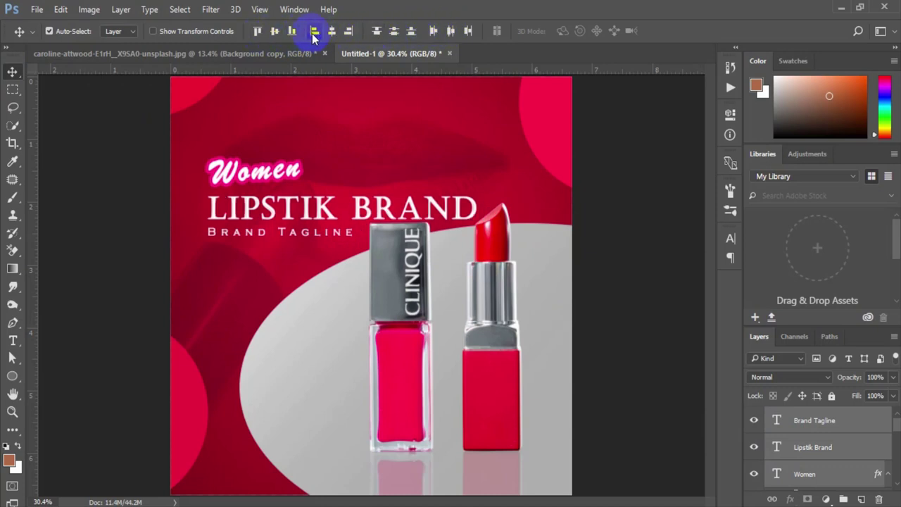
Select the Women text layer on its own.
click(493, 247)
click(814, 431)
click(804, 473)
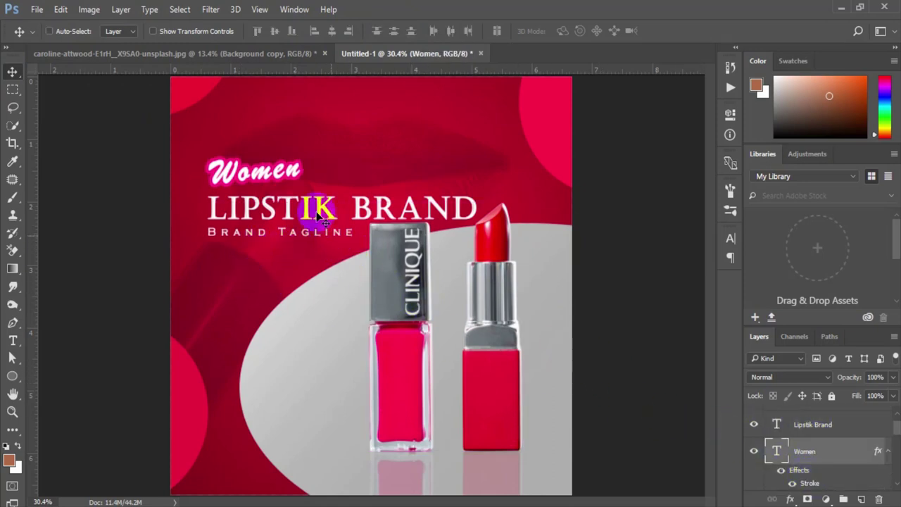
Scale Women to about 136%, rotate it -1.6°, nudge it up and apply.
key(ctrl+t)
drag(304, 155, 320, 138)
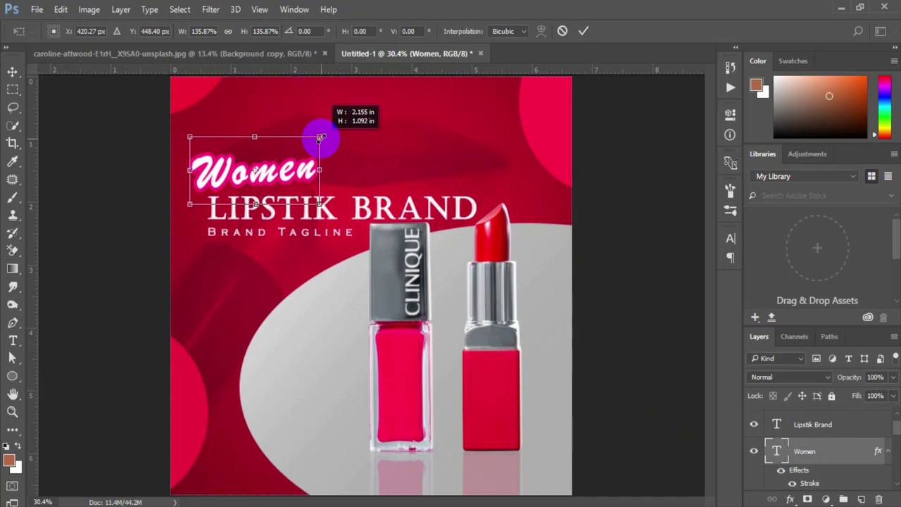
drag(289, 175, 298, 185)
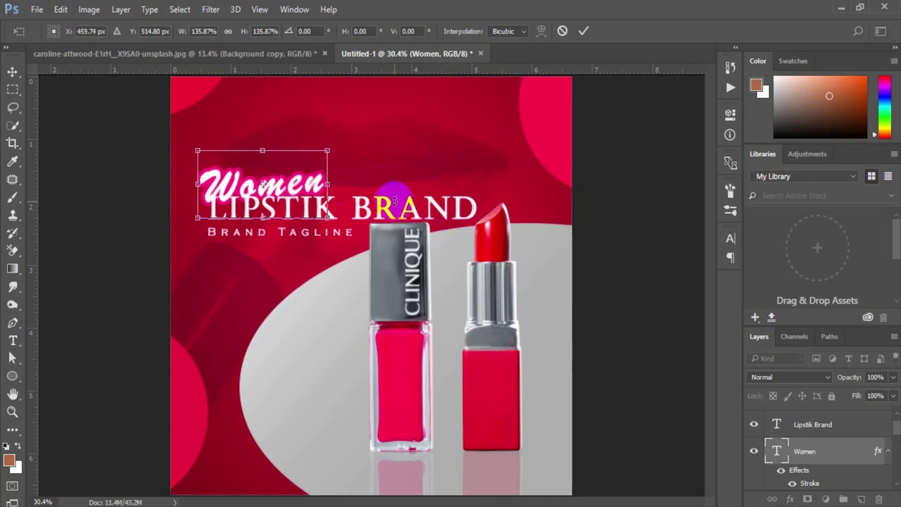
drag(382, 171, 380, 169)
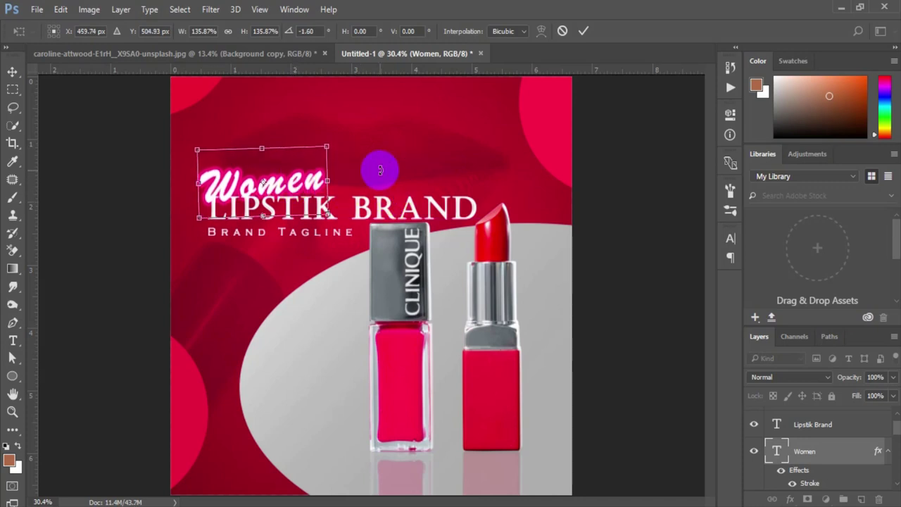
key(Up)
key(Up)
key(Up)
key(Up)
key(Up)
key(Up)
key(Up)
key(Up)
key(Up)
key(Up)
key(Up)
key(Up)
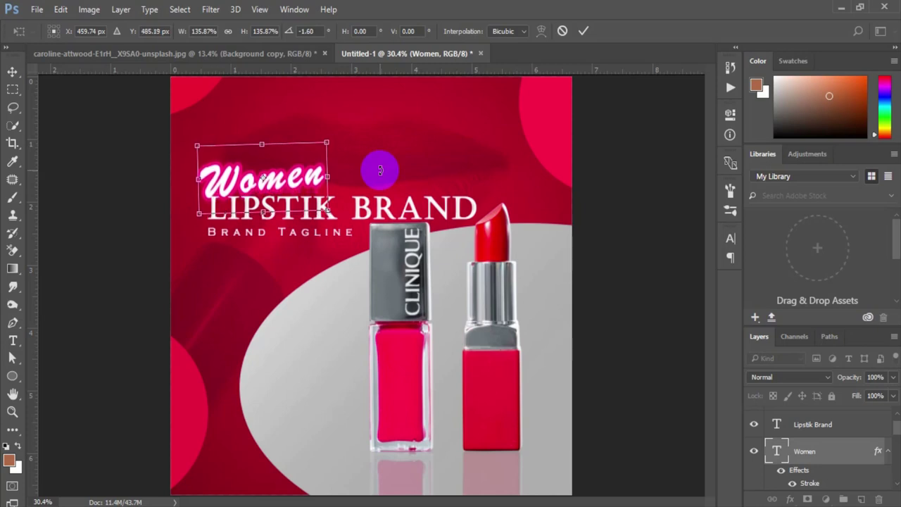
click(584, 31)
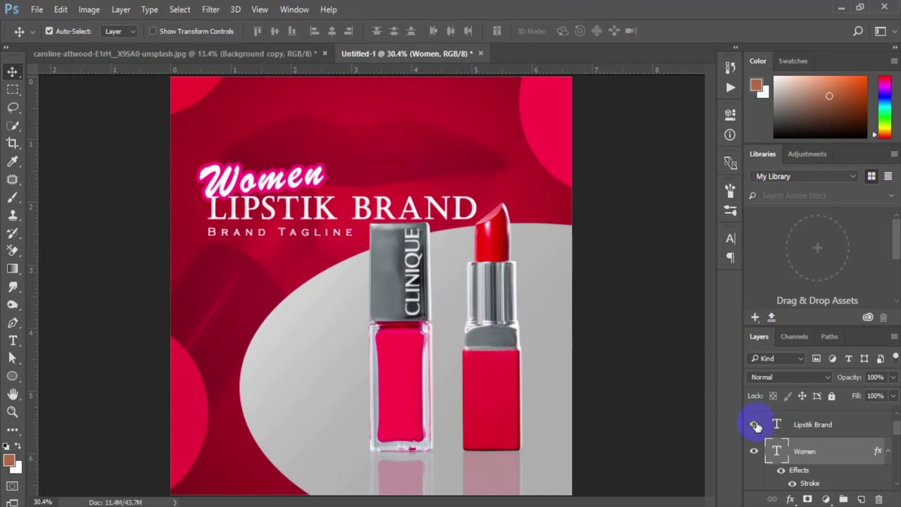
Select the Women, LIPSTIK BRAND and Brand Tagline layers and move them right and slightly up.
click(812, 429)
click(822, 451)
shift+click(820, 433)
scroll(823, 428, up, 1)
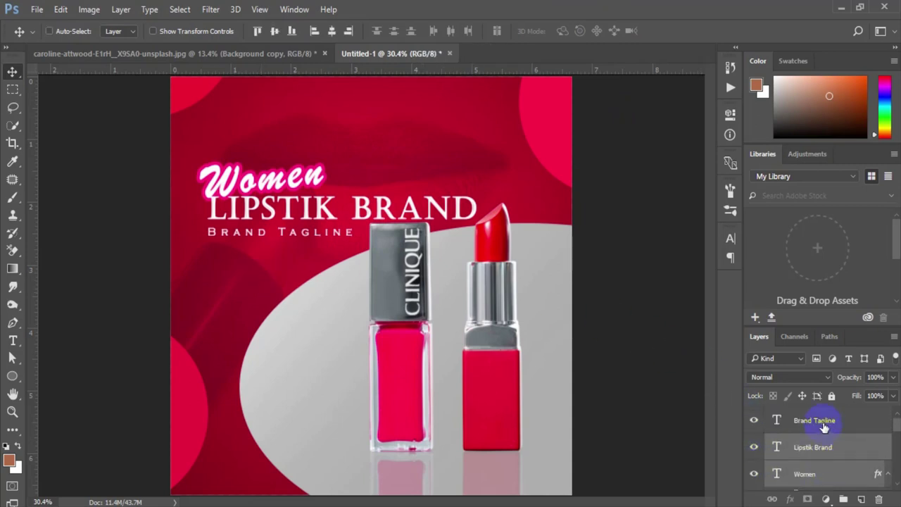
shift+click(824, 427)
drag(247, 187, 260, 184)
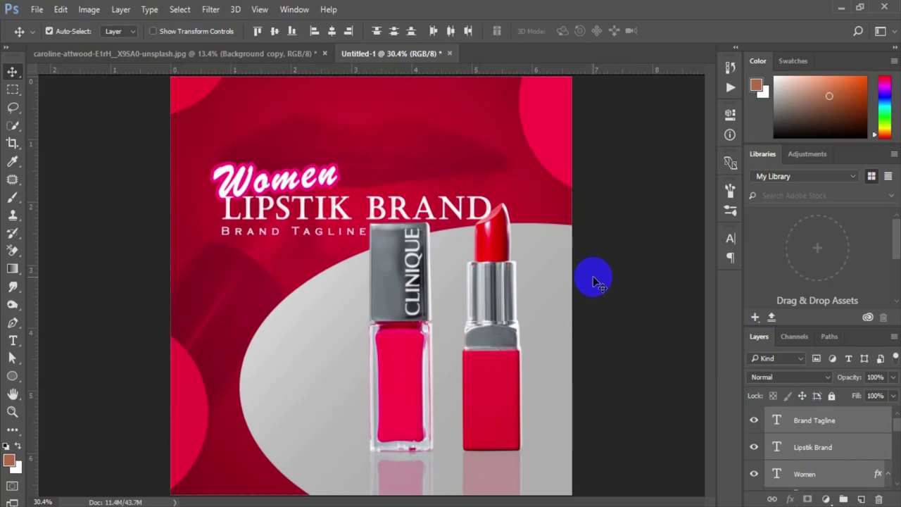
key(ctrl)
key(shift+Up)
key(shift+Up)
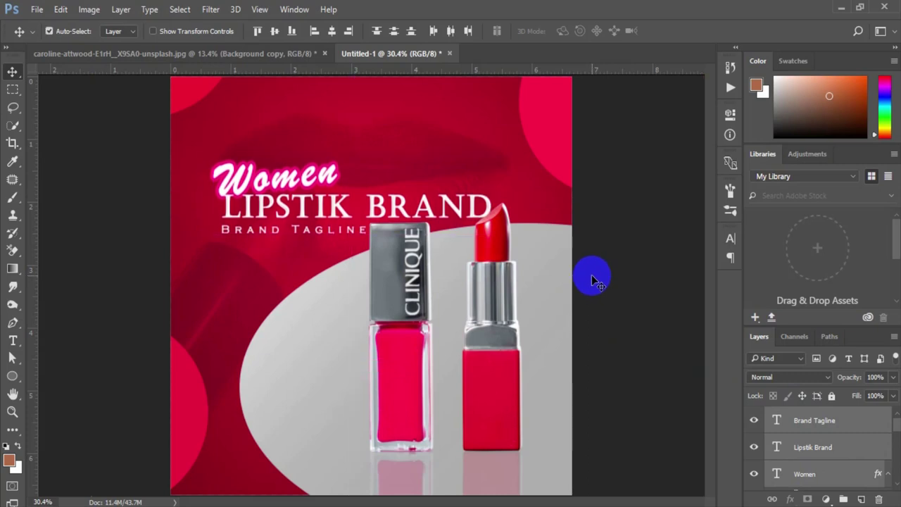